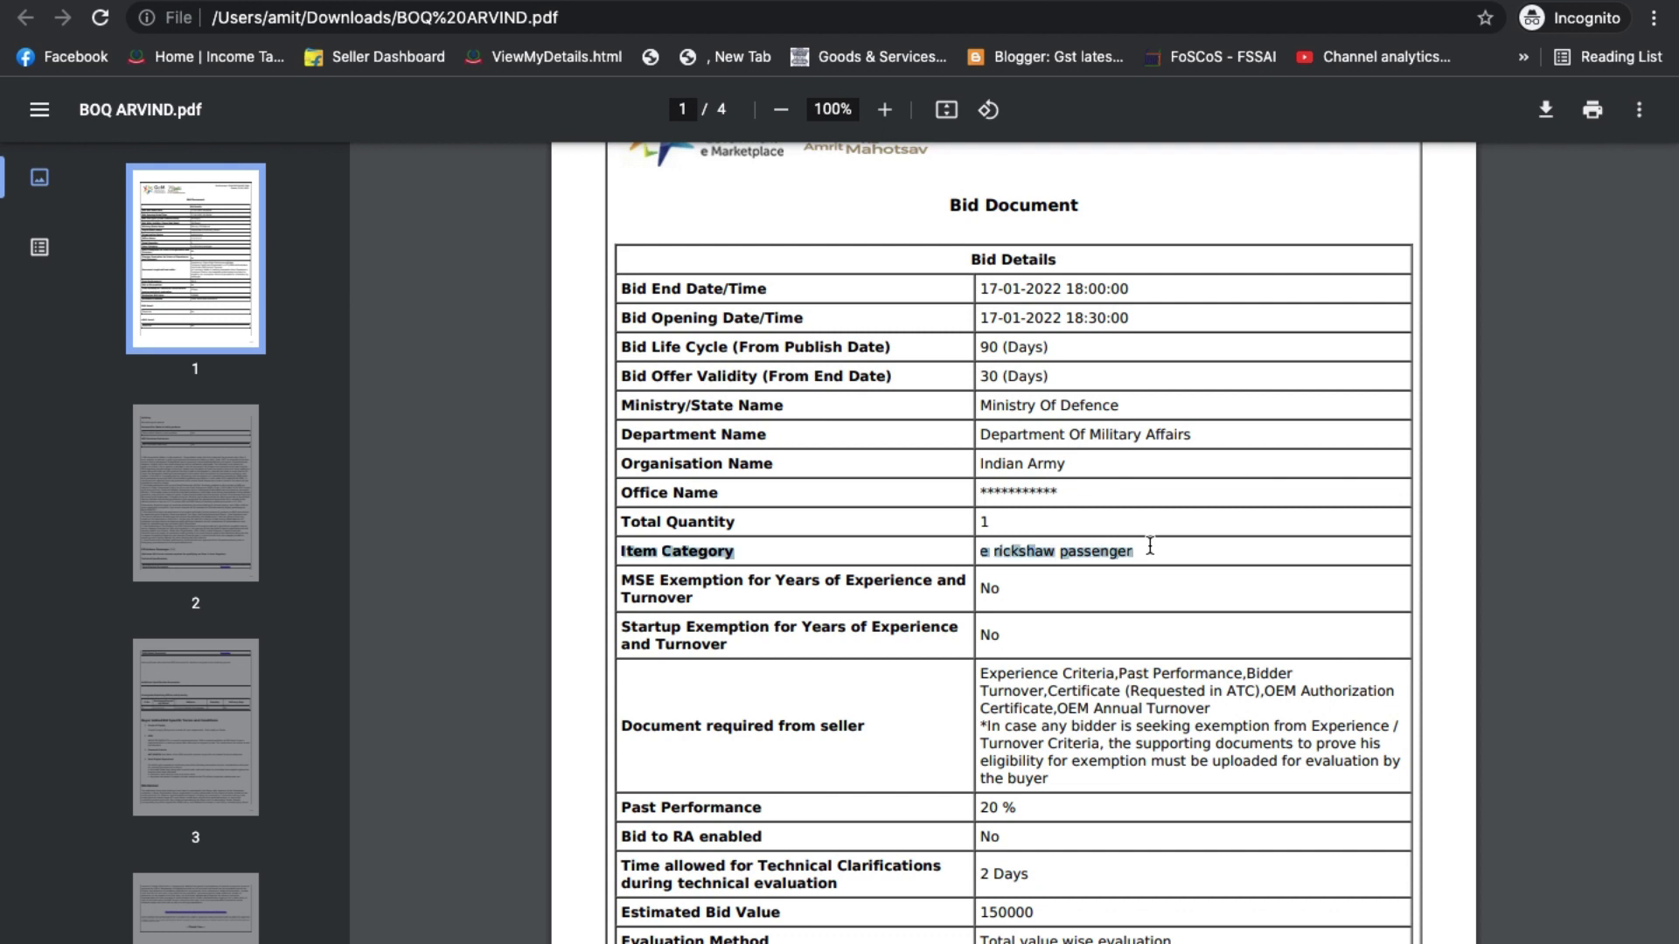
- Review the bid PDF's item and BOQ pages, then select bid number GEM/2022/B/1857586 on page 1
scroll(1148, 545, "down", 20)
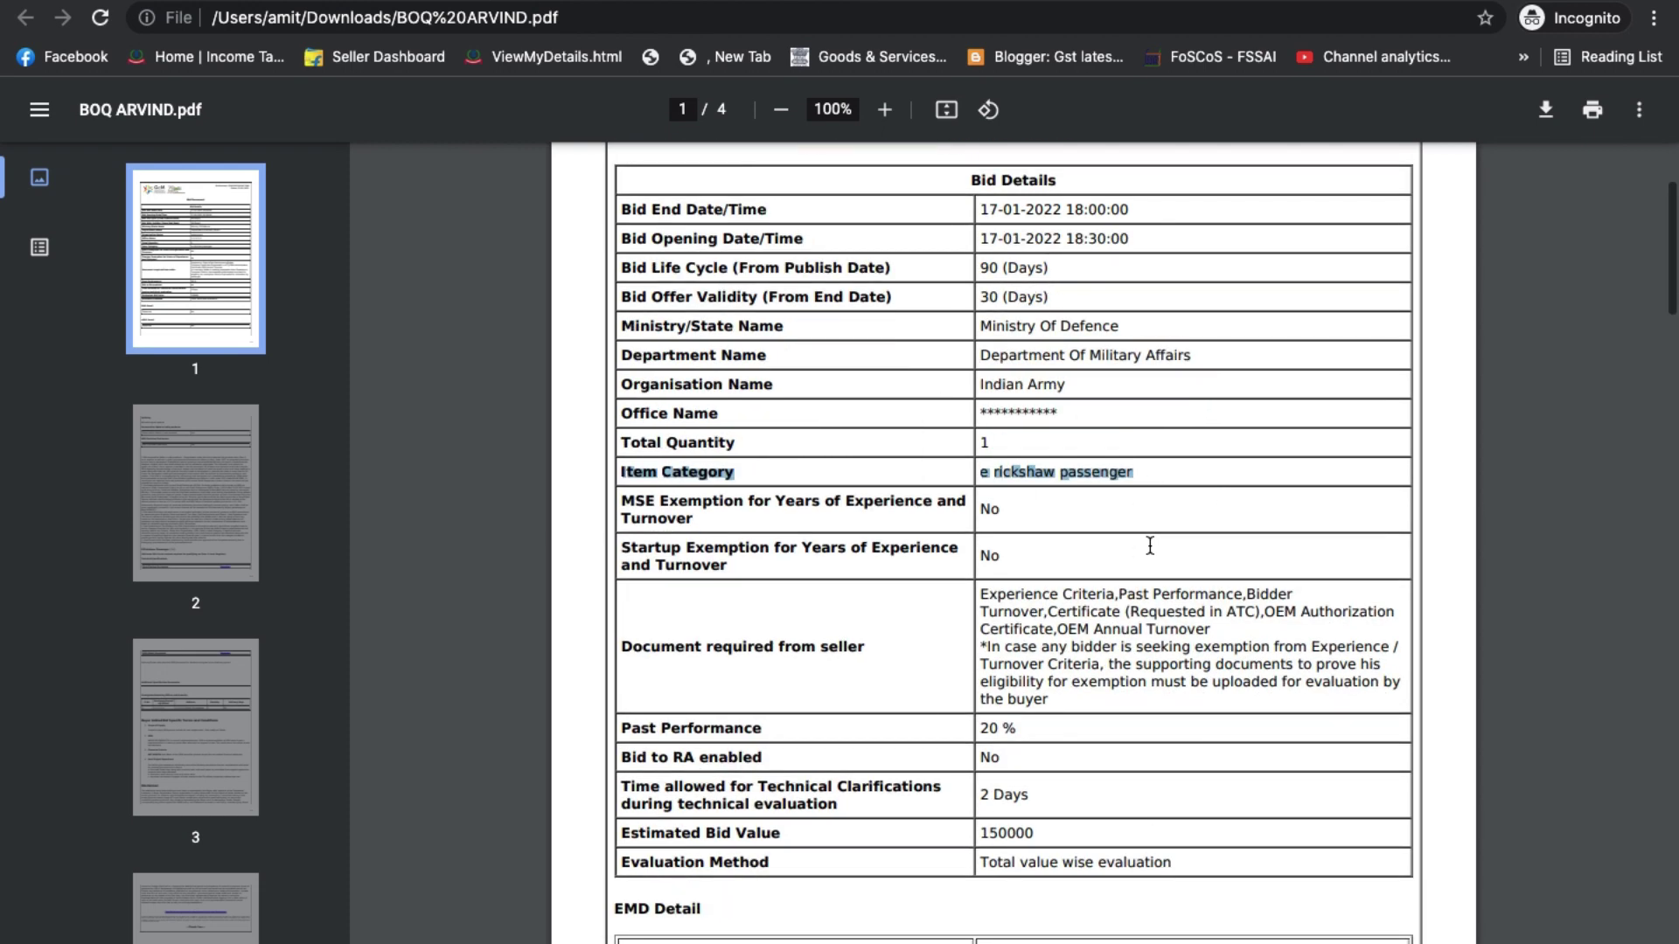
scroll(1055, 715, "up", 5)
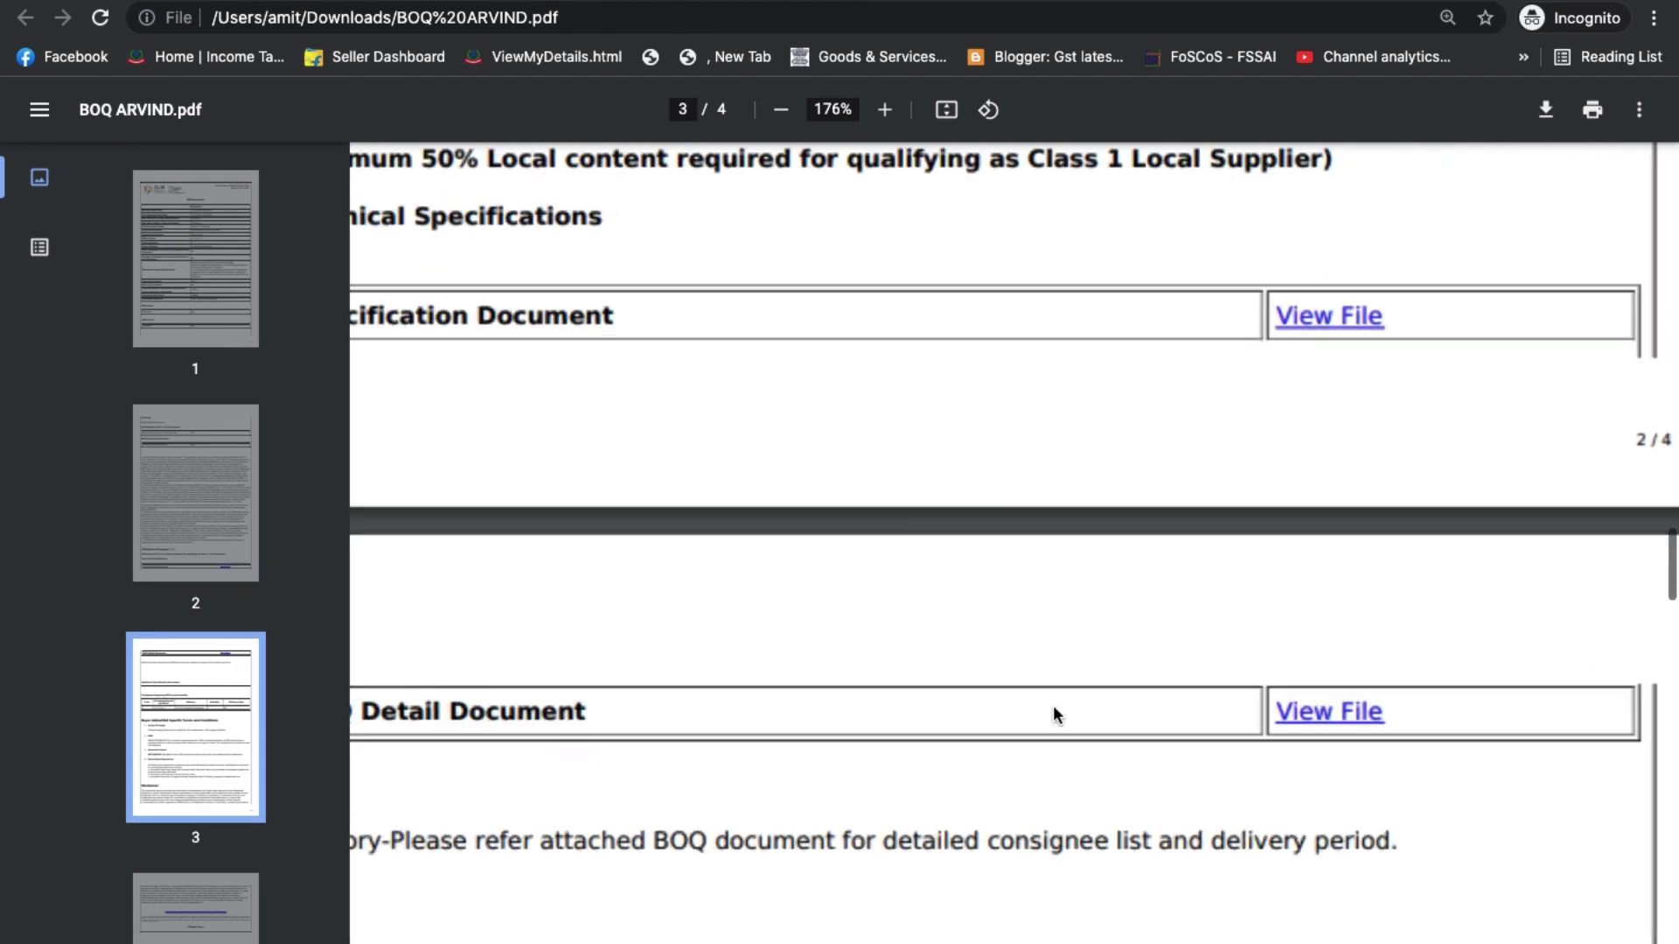
scroll(724, 704, "down", 3)
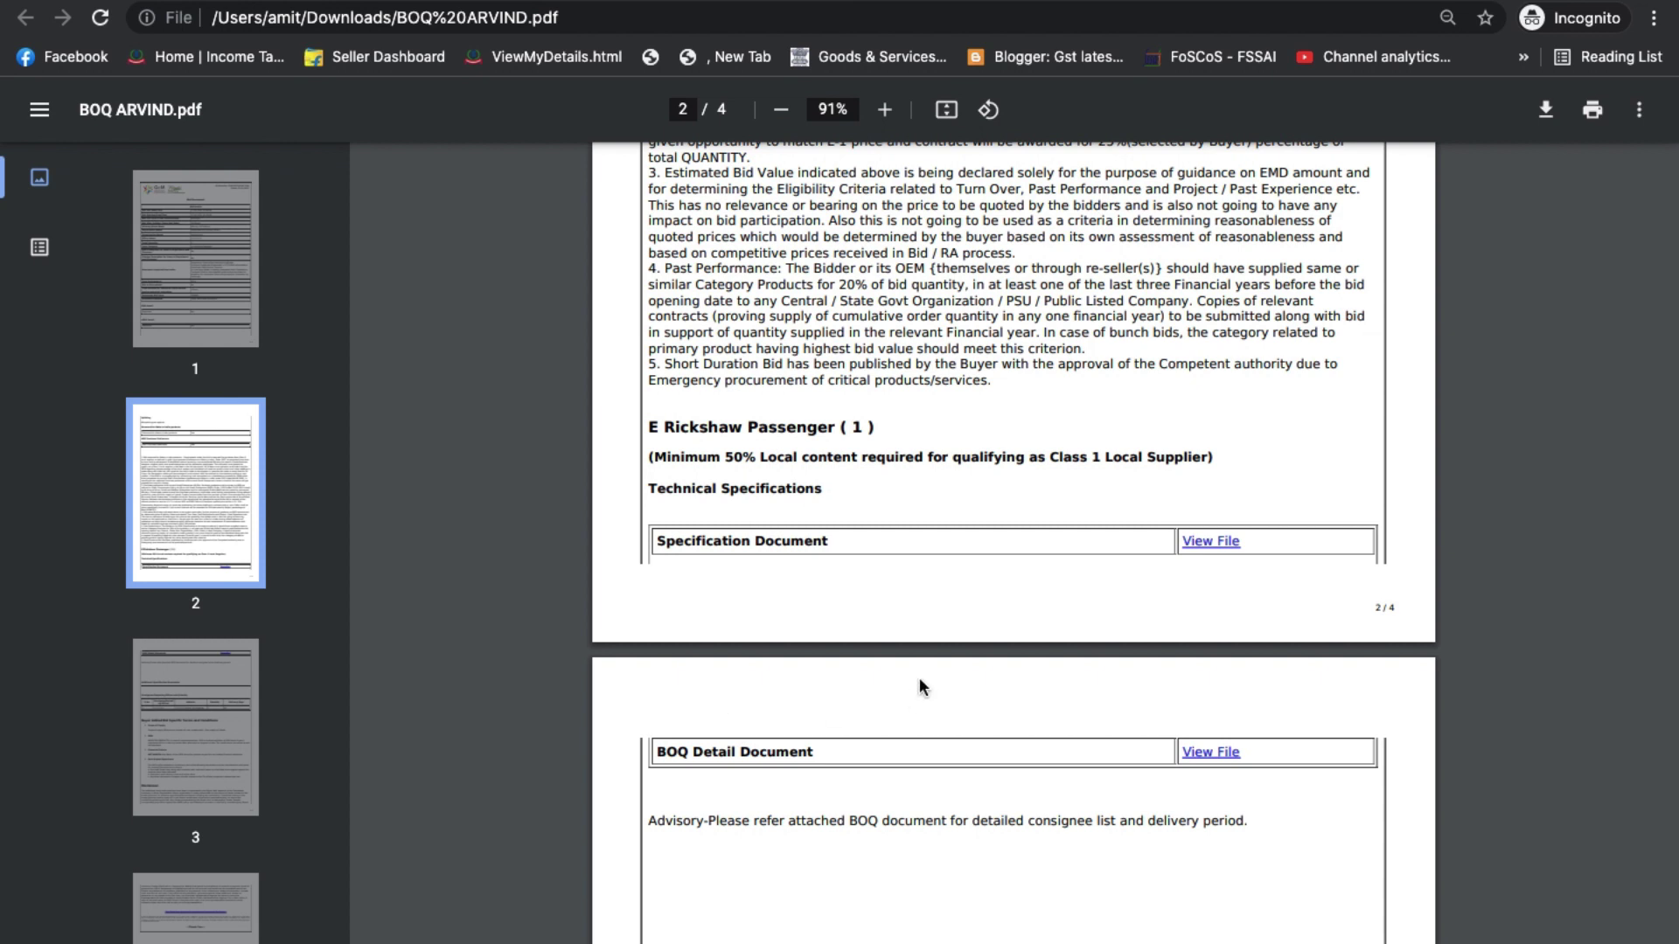
scroll(920, 679, "up", 5)
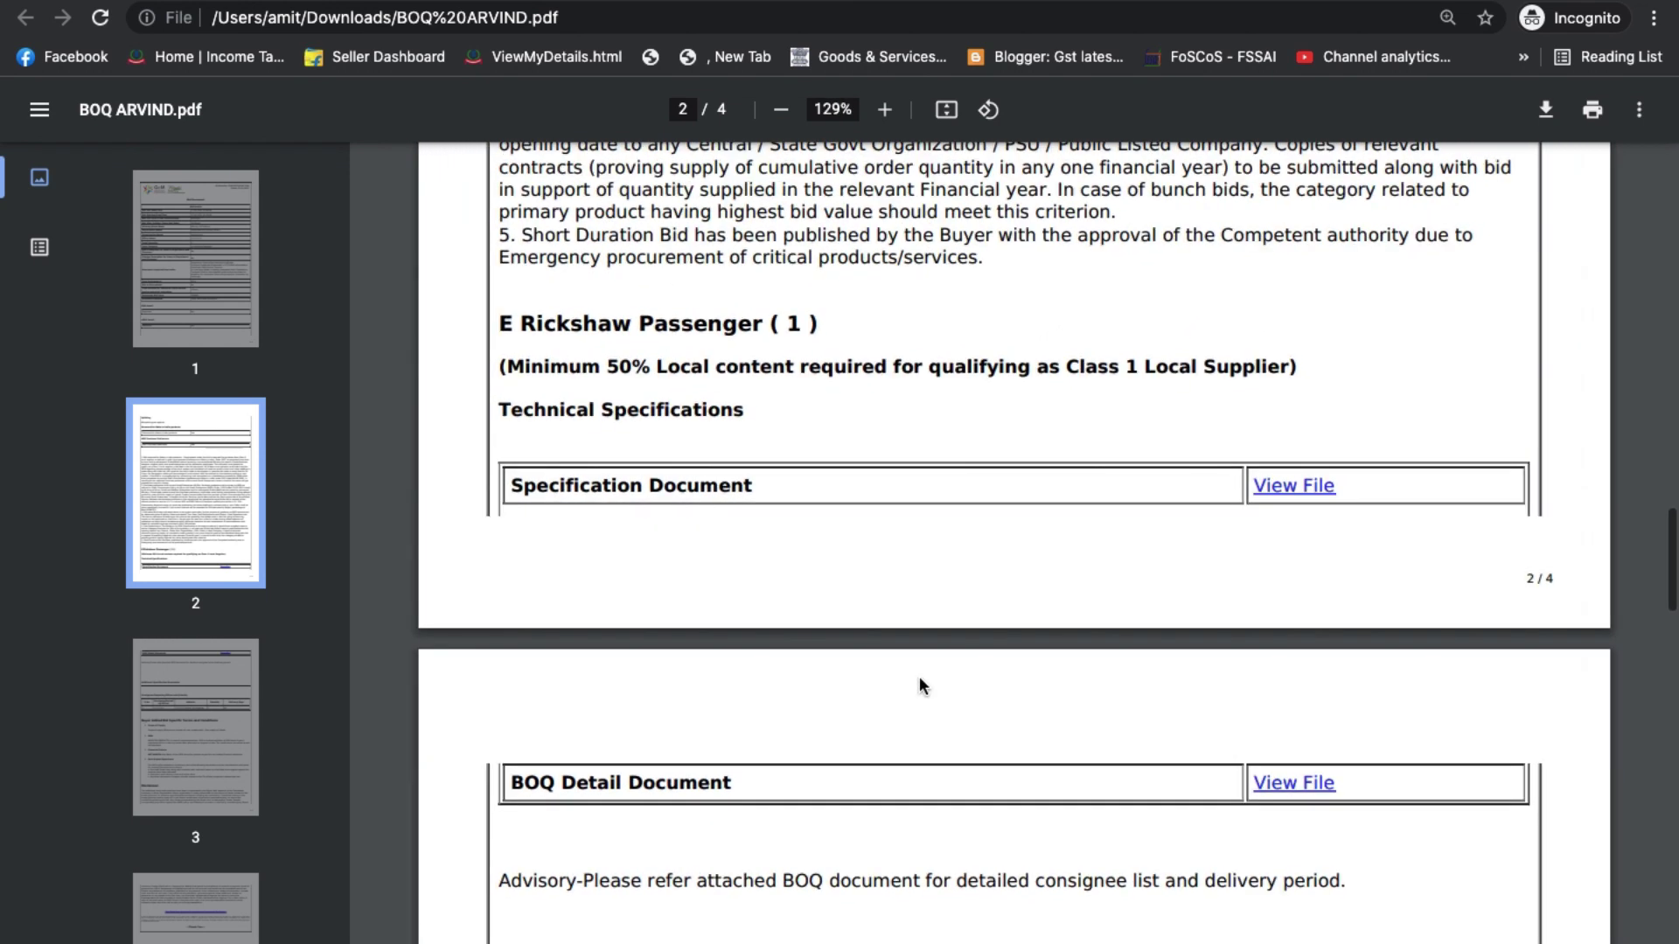
scroll(920, 681, "up", 3)
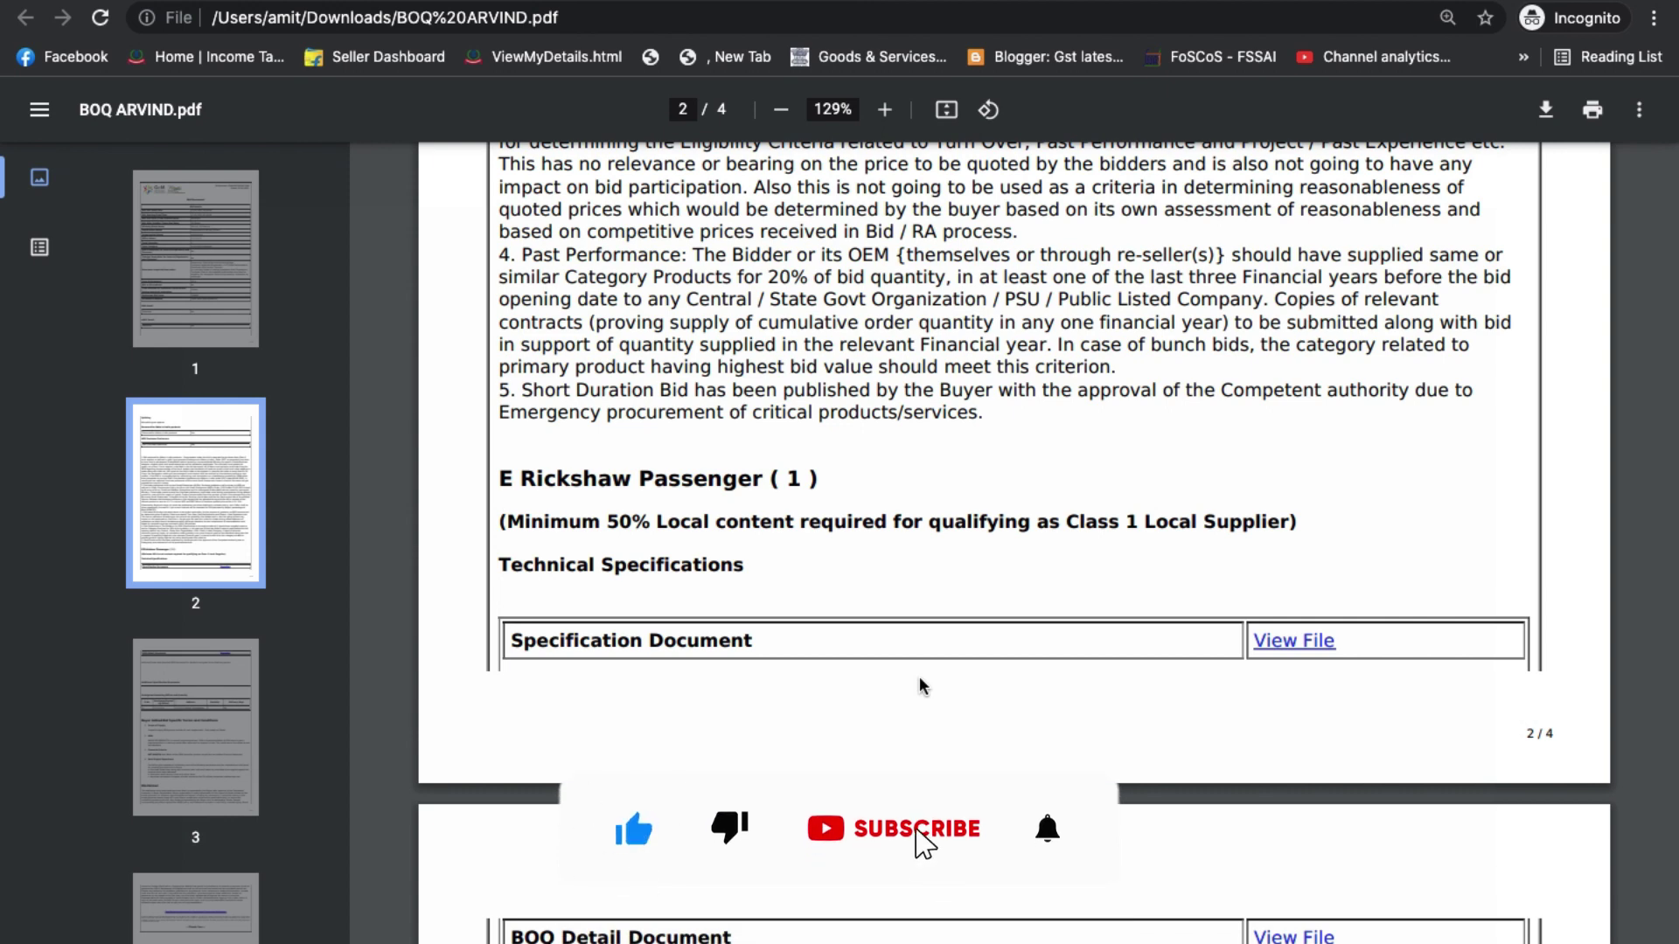
scroll(922, 687, "up", 15)
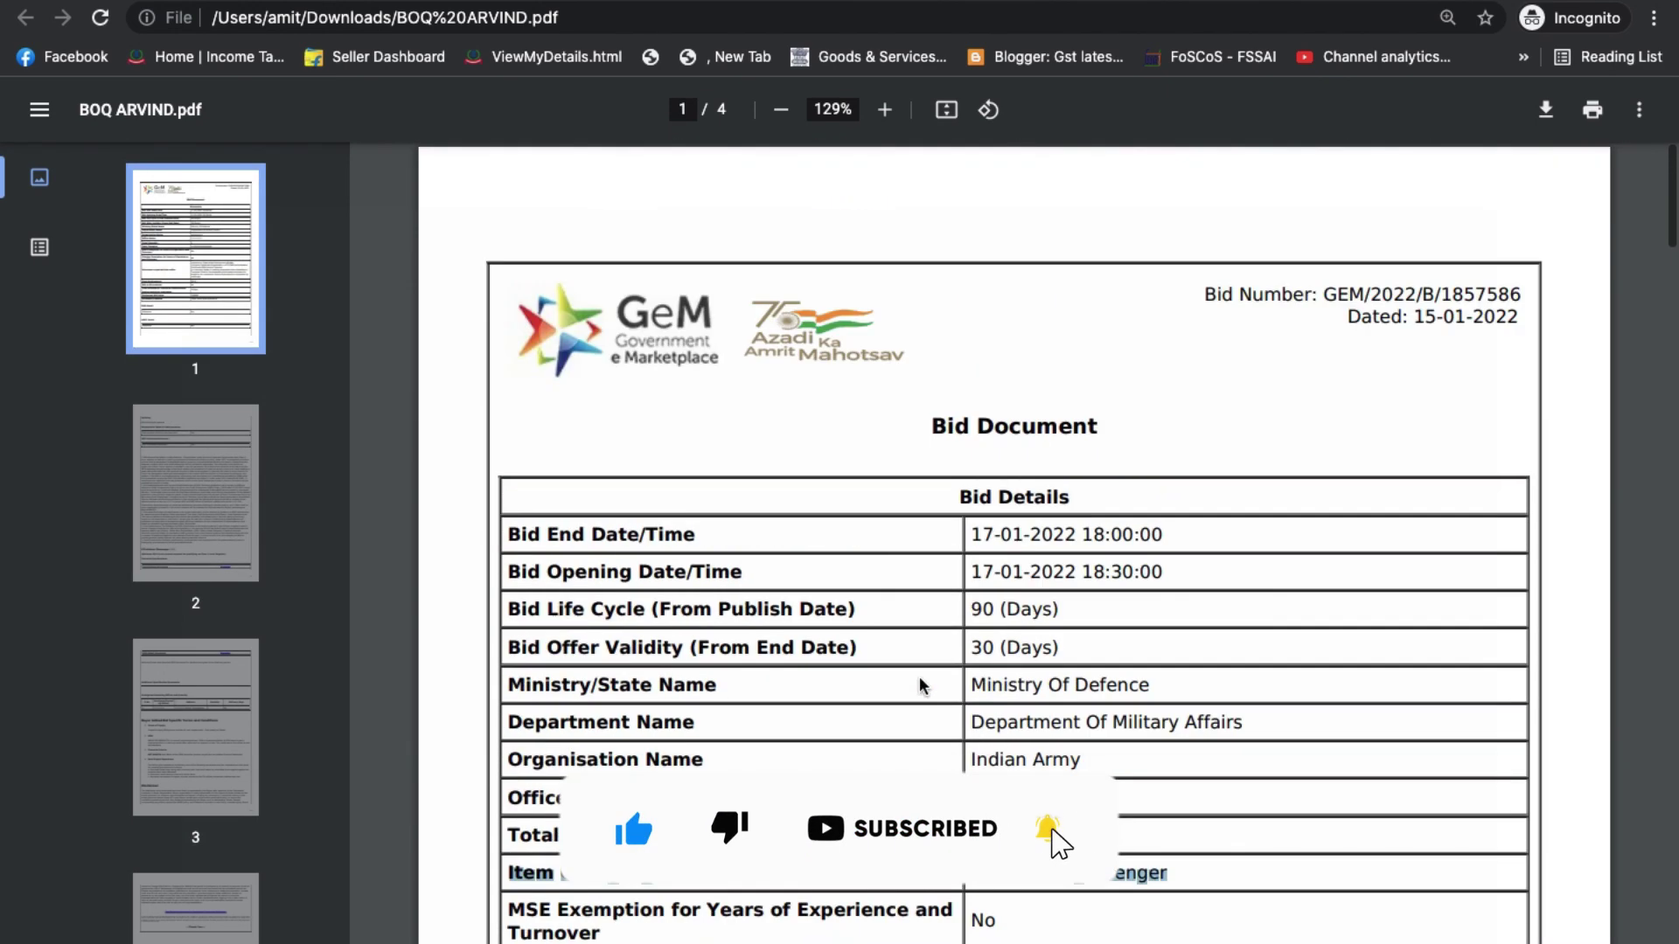
left_click_drag(1323, 294, 1526, 295)
key("ctrl+c")
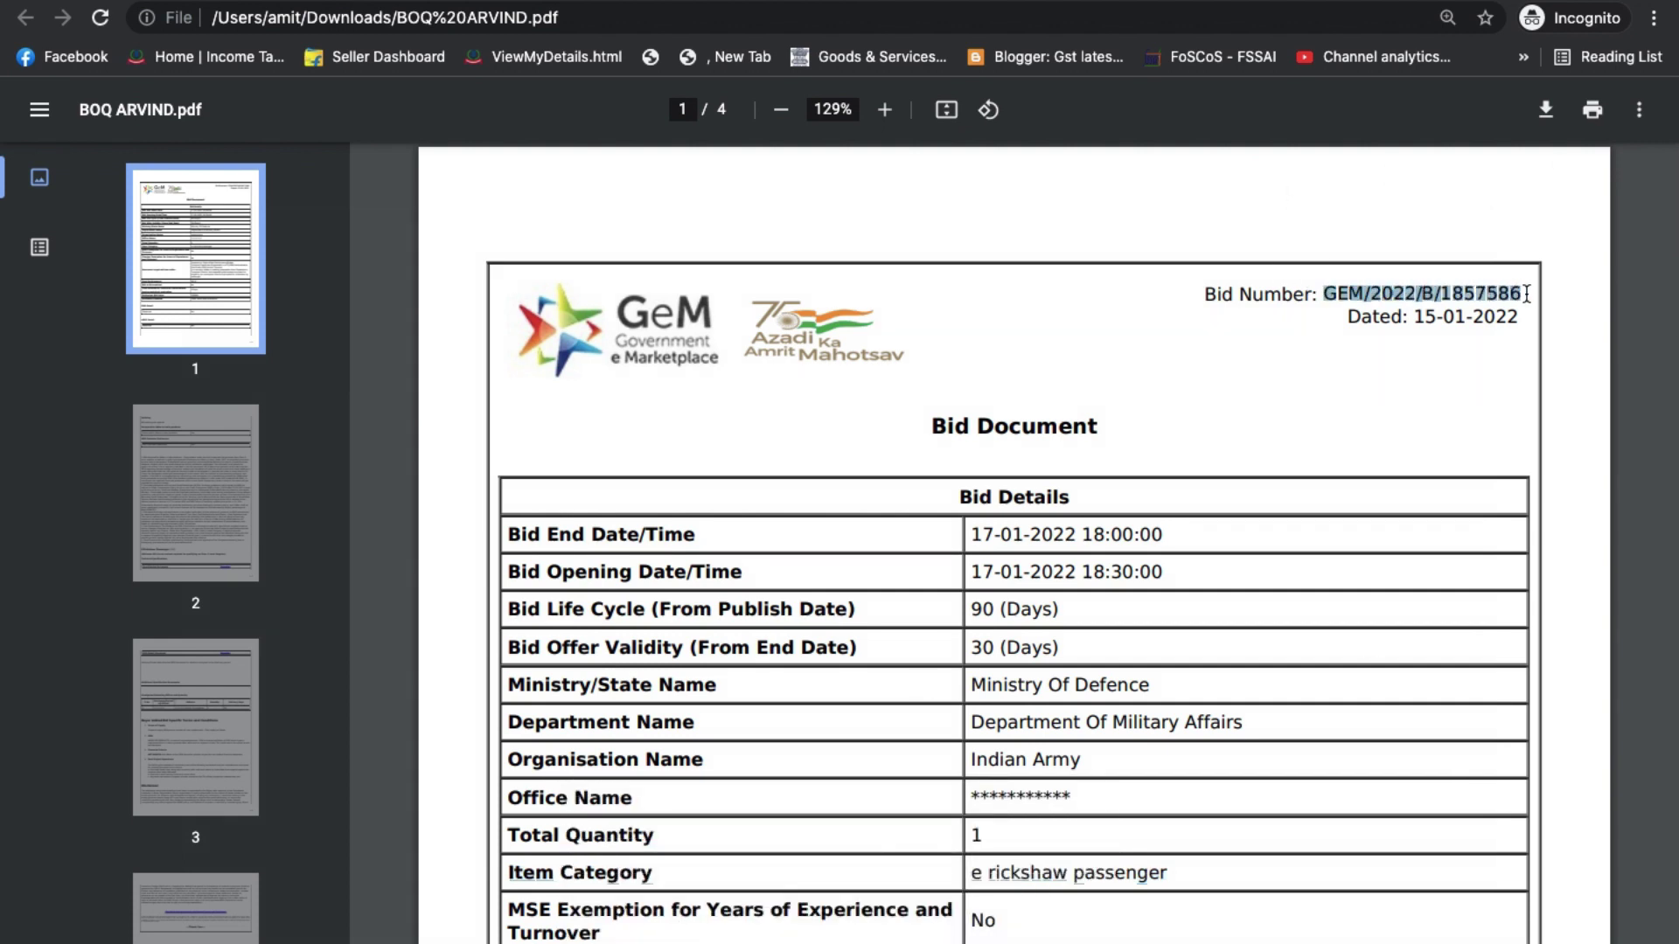
- Search the GeM bid list by Bid/RA Number for the pasted GEM/2022/B/1857586
key("ctrl+Tab")
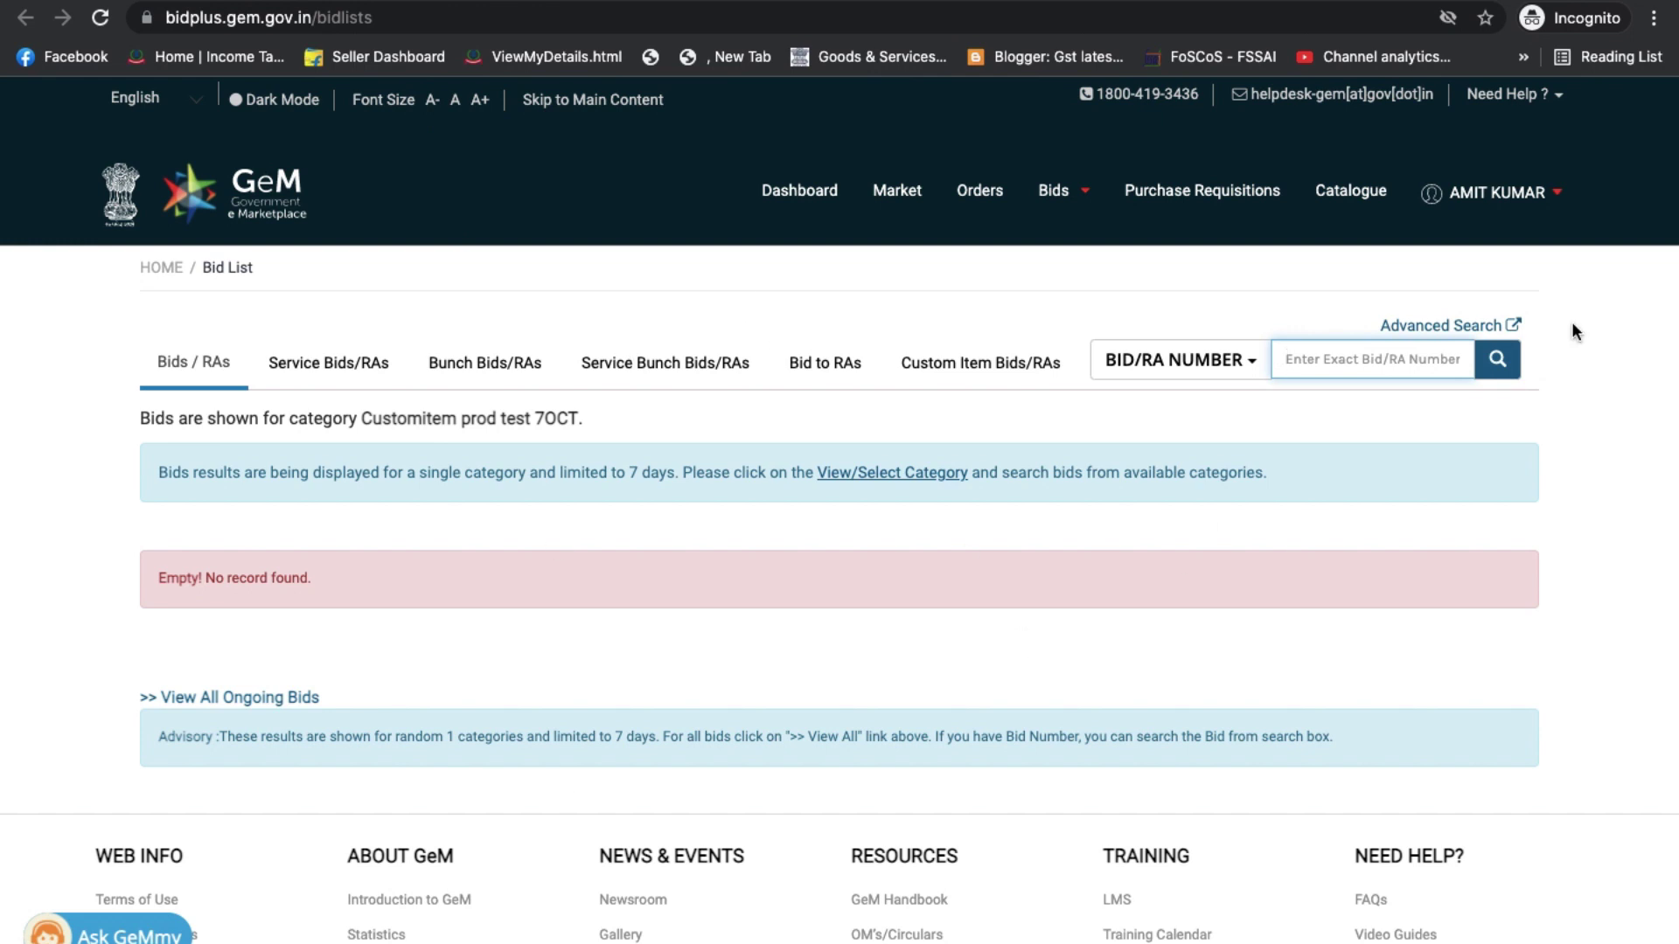
left_click(1242, 365)
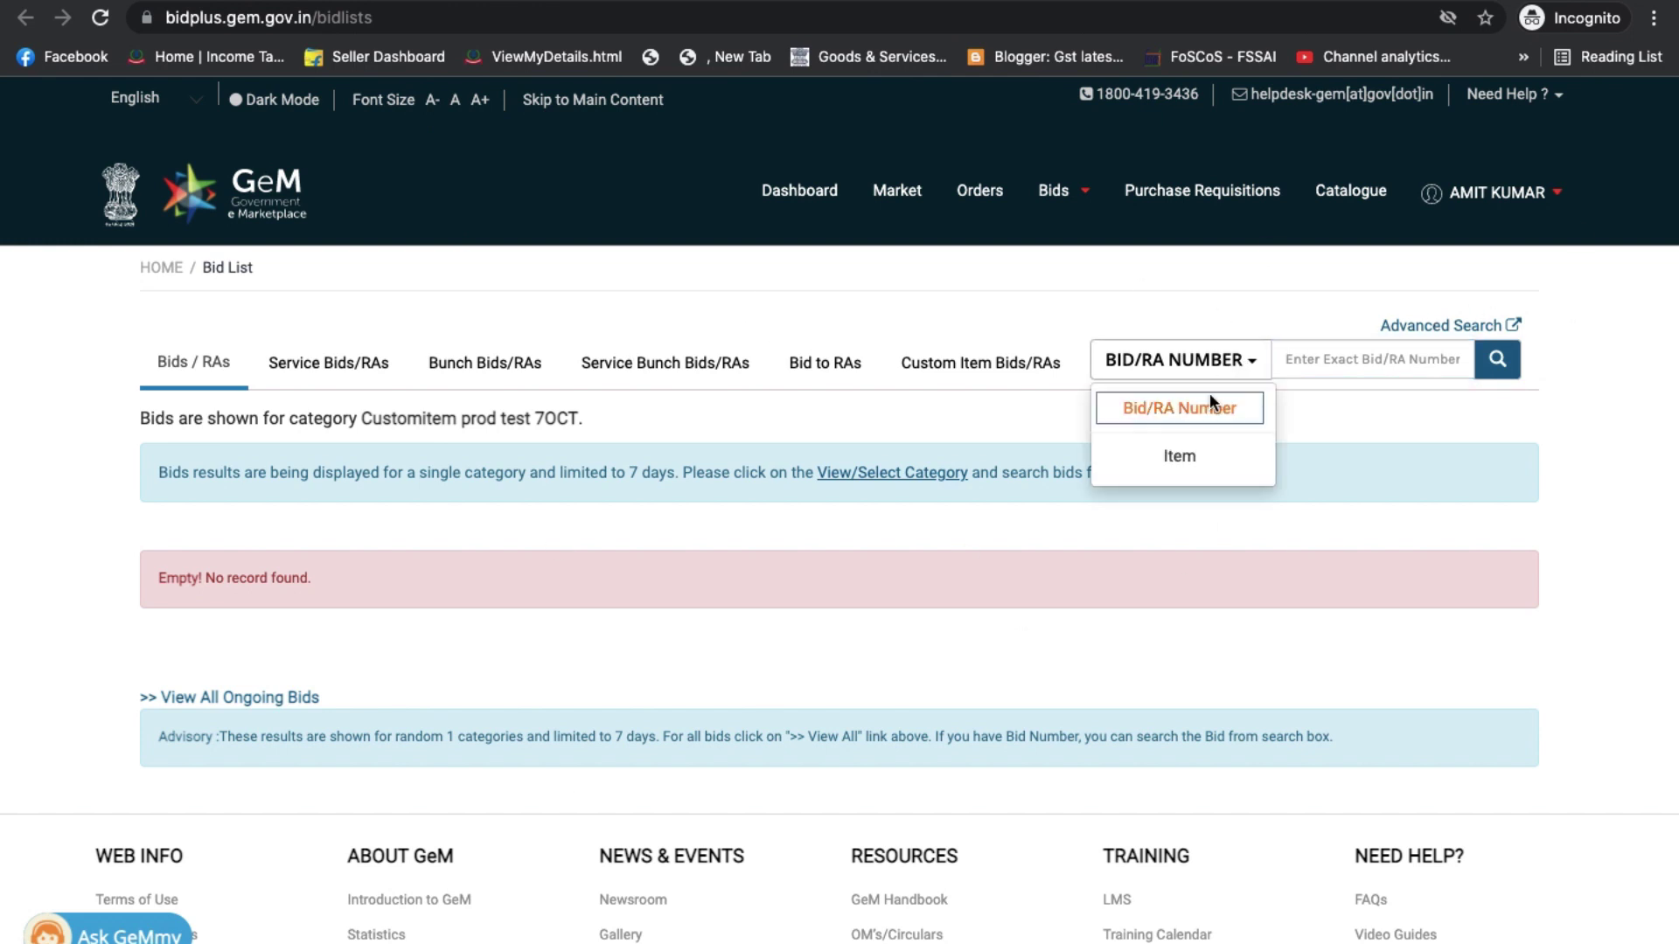
left_click(1207, 405)
left_click(1282, 357)
key("ctrl+v")
key("Return")
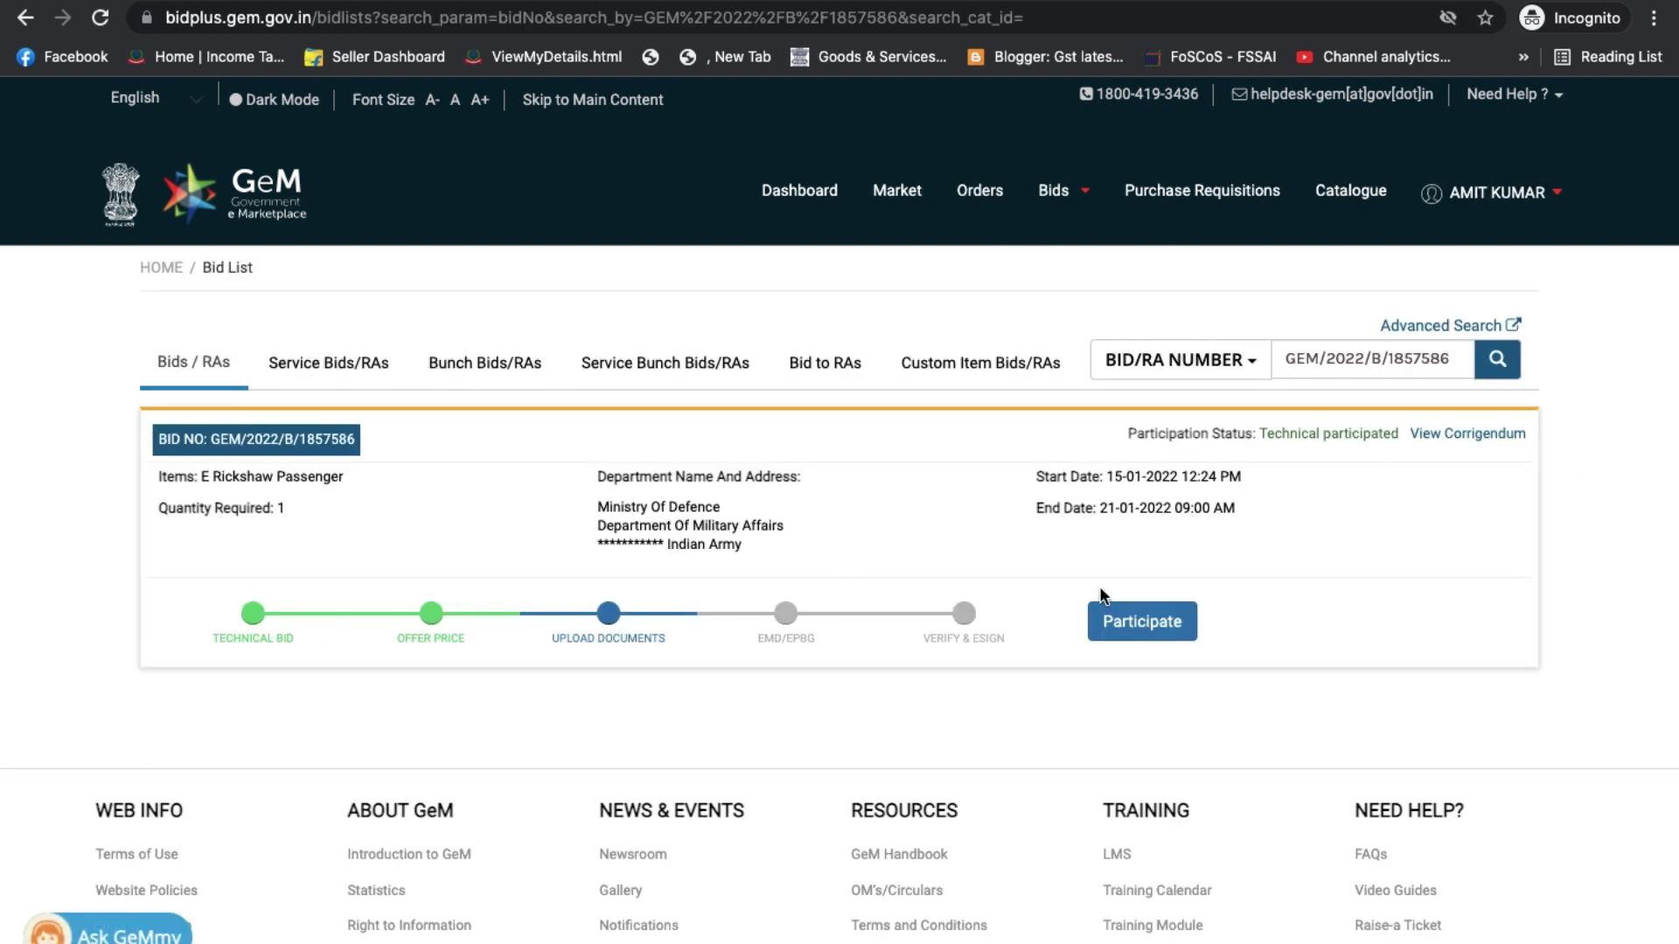
- Participate in the found bid, reaching the Upload Documents stage
left_click(1128, 624)
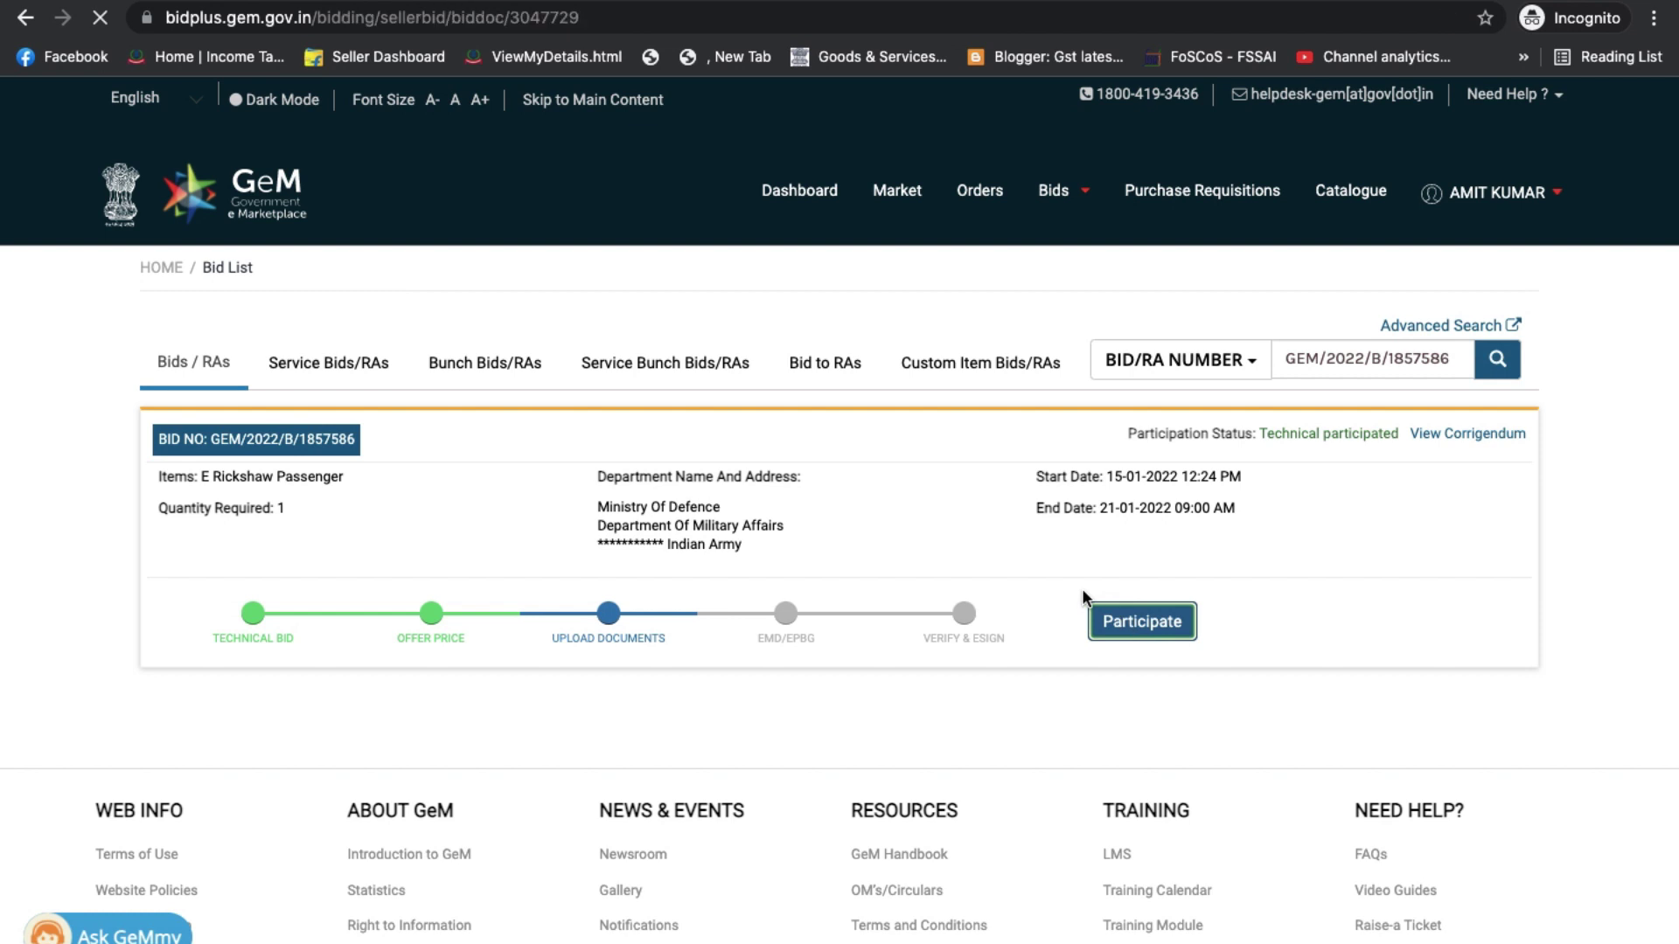
scroll(1242, 546, "down", 3)
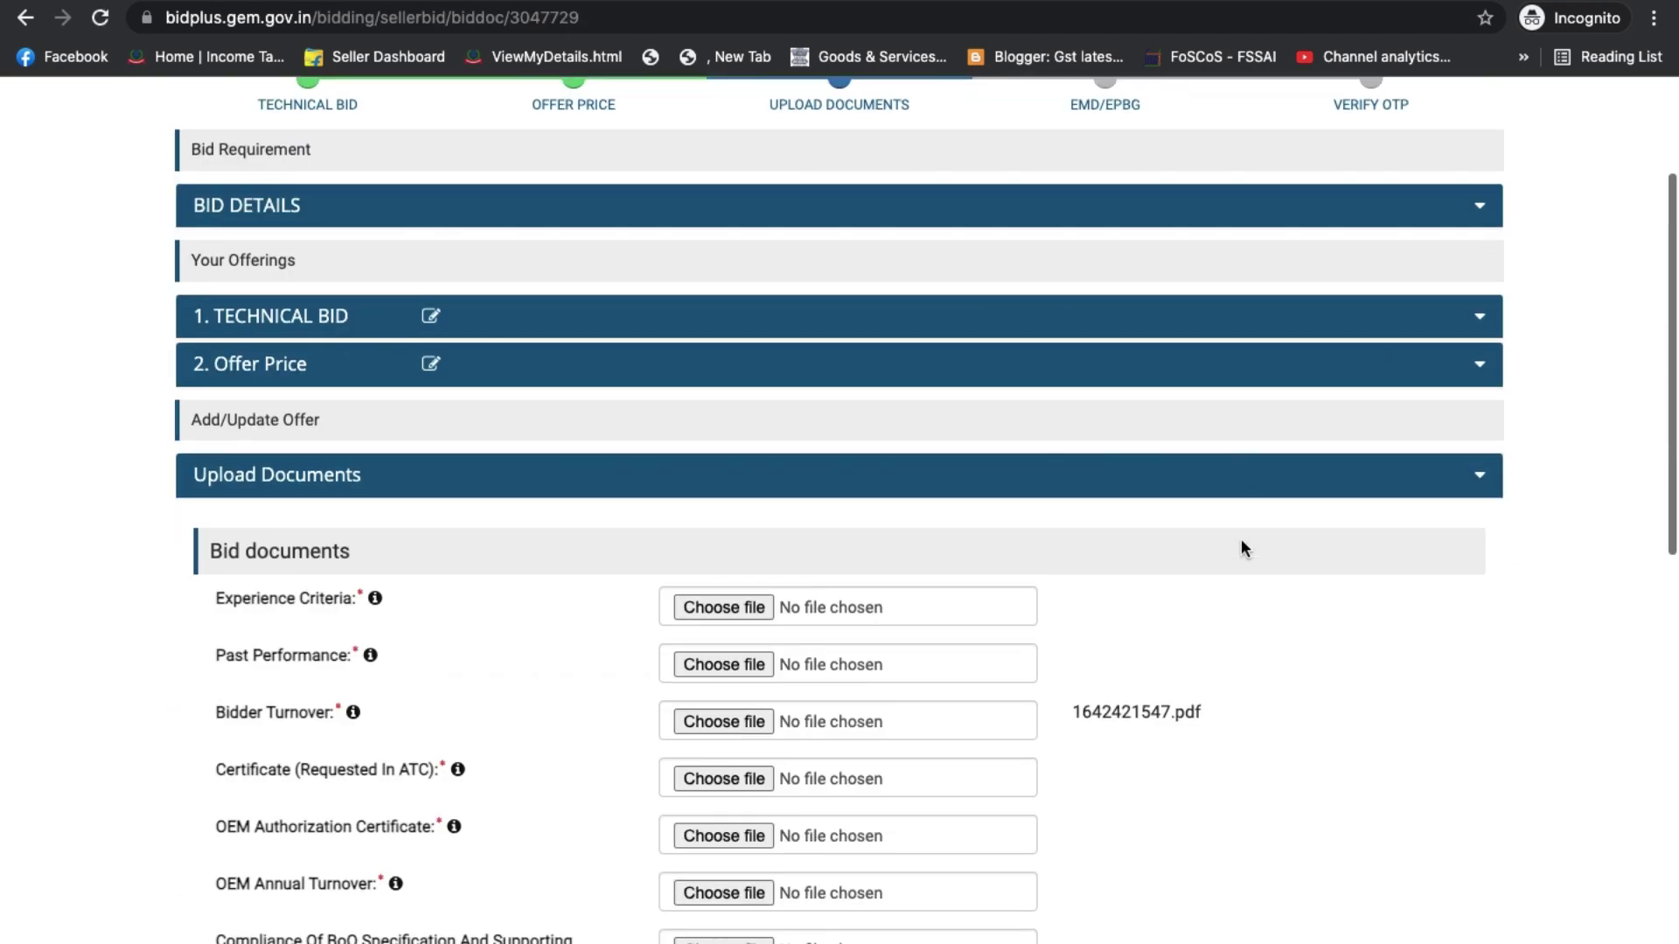
scroll(513, 700, "up", 2)
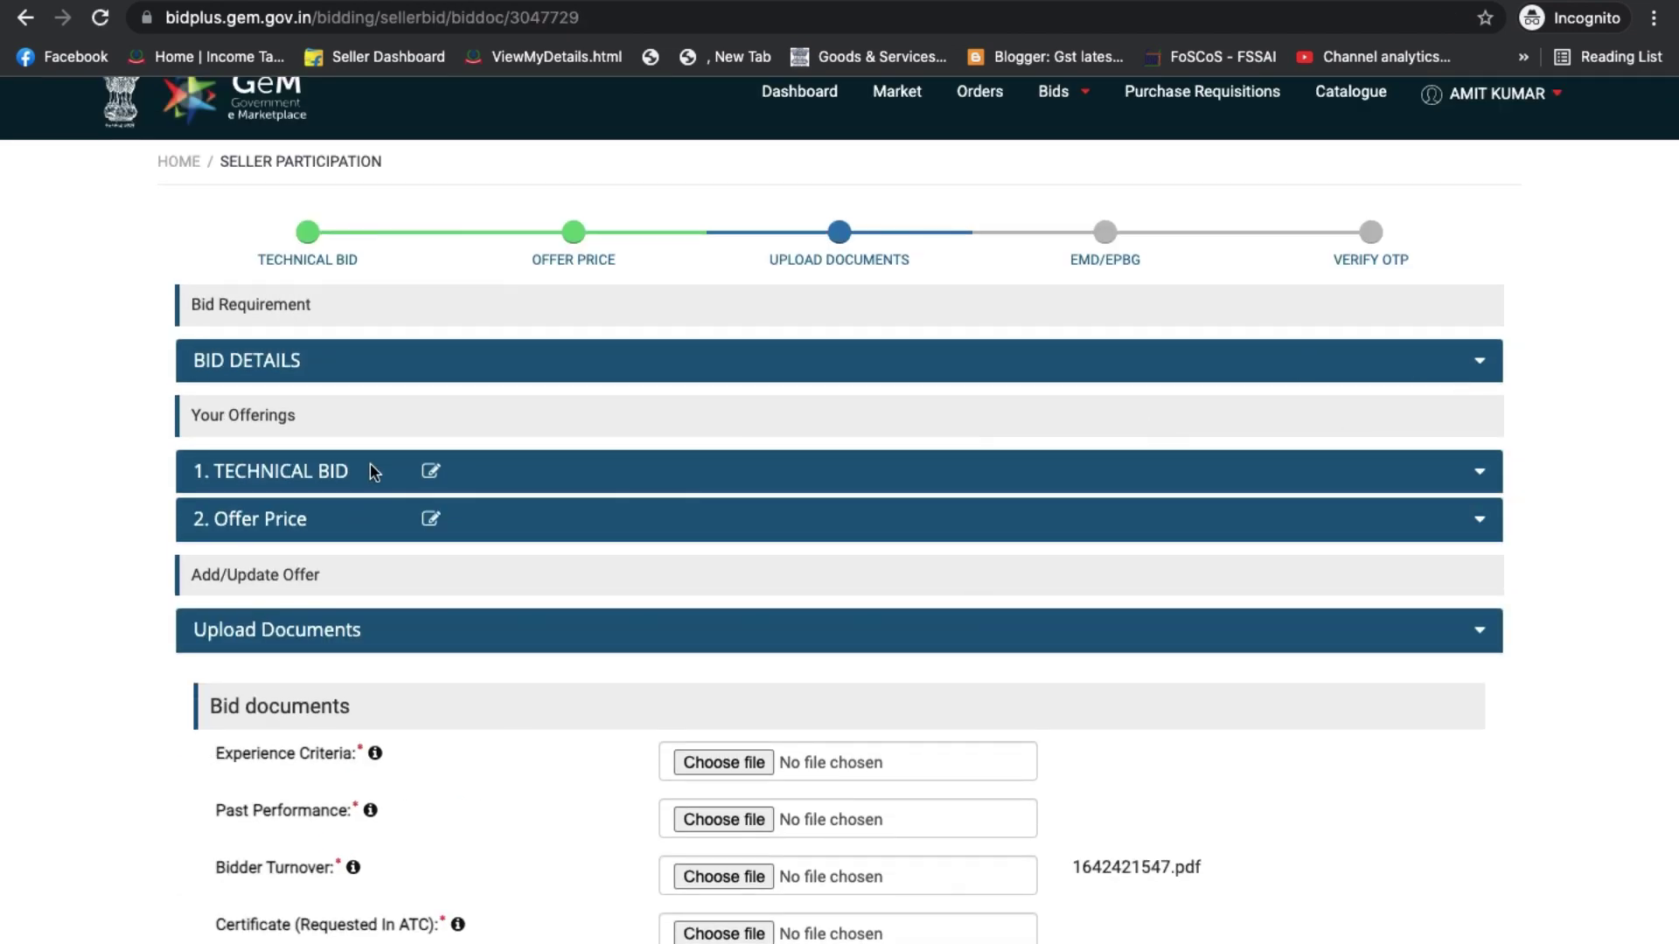
- Reopen the Technical Bid and participate with the E Rickshaw Passenger item
left_click(431, 471)
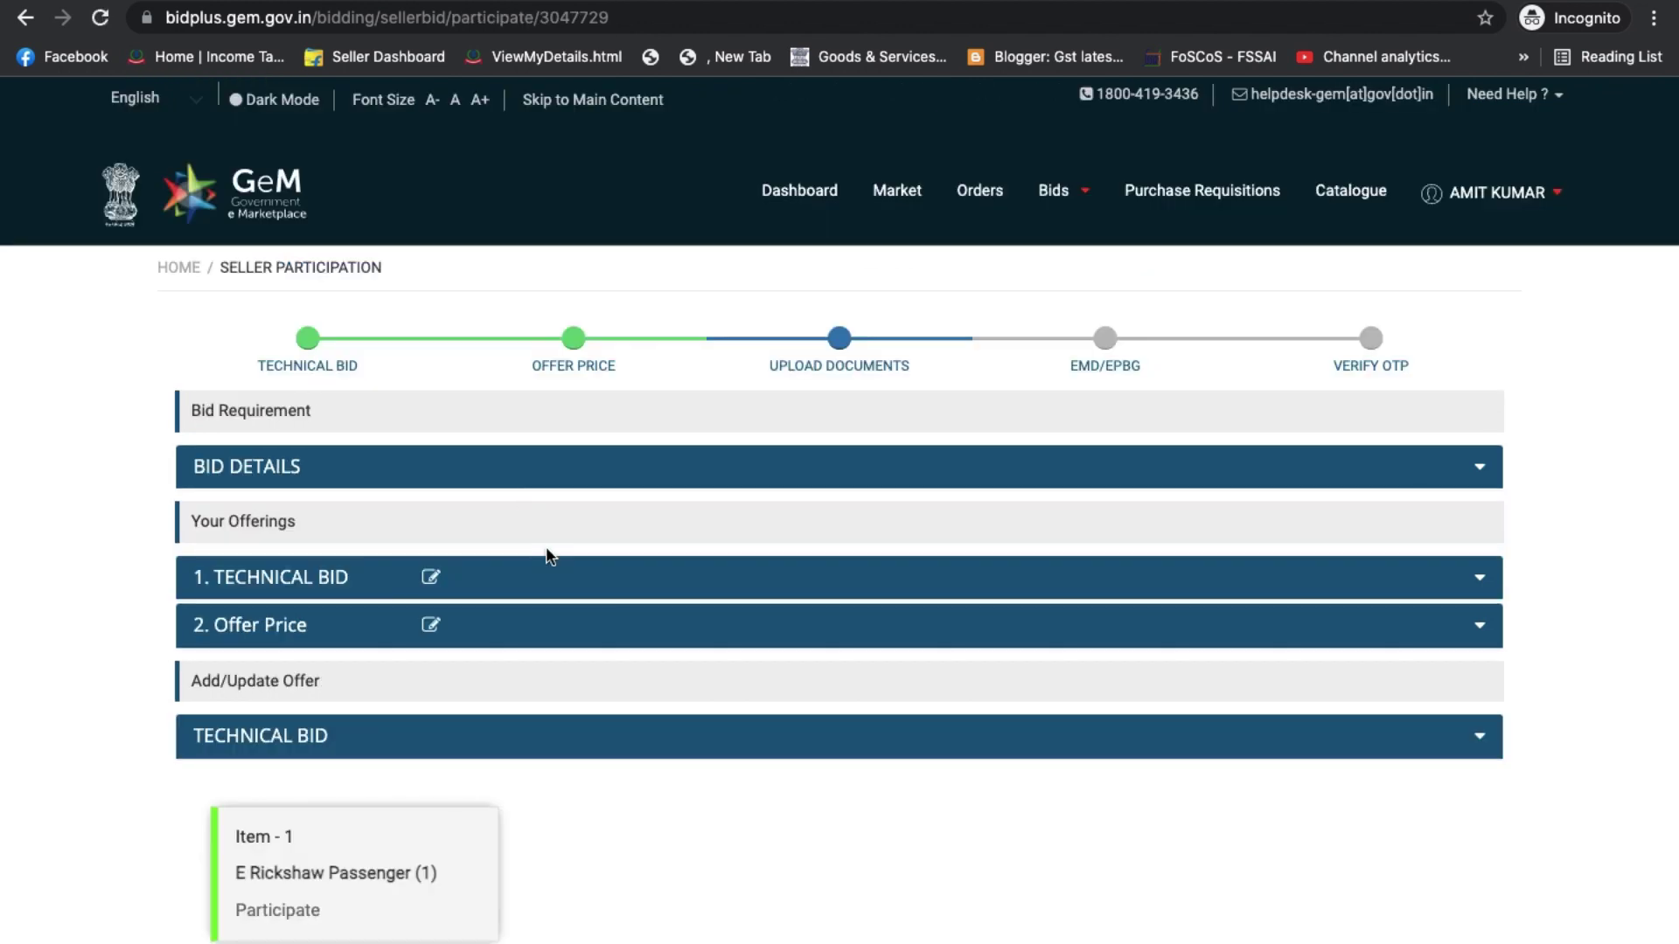
scroll(556, 570, "down", 5)
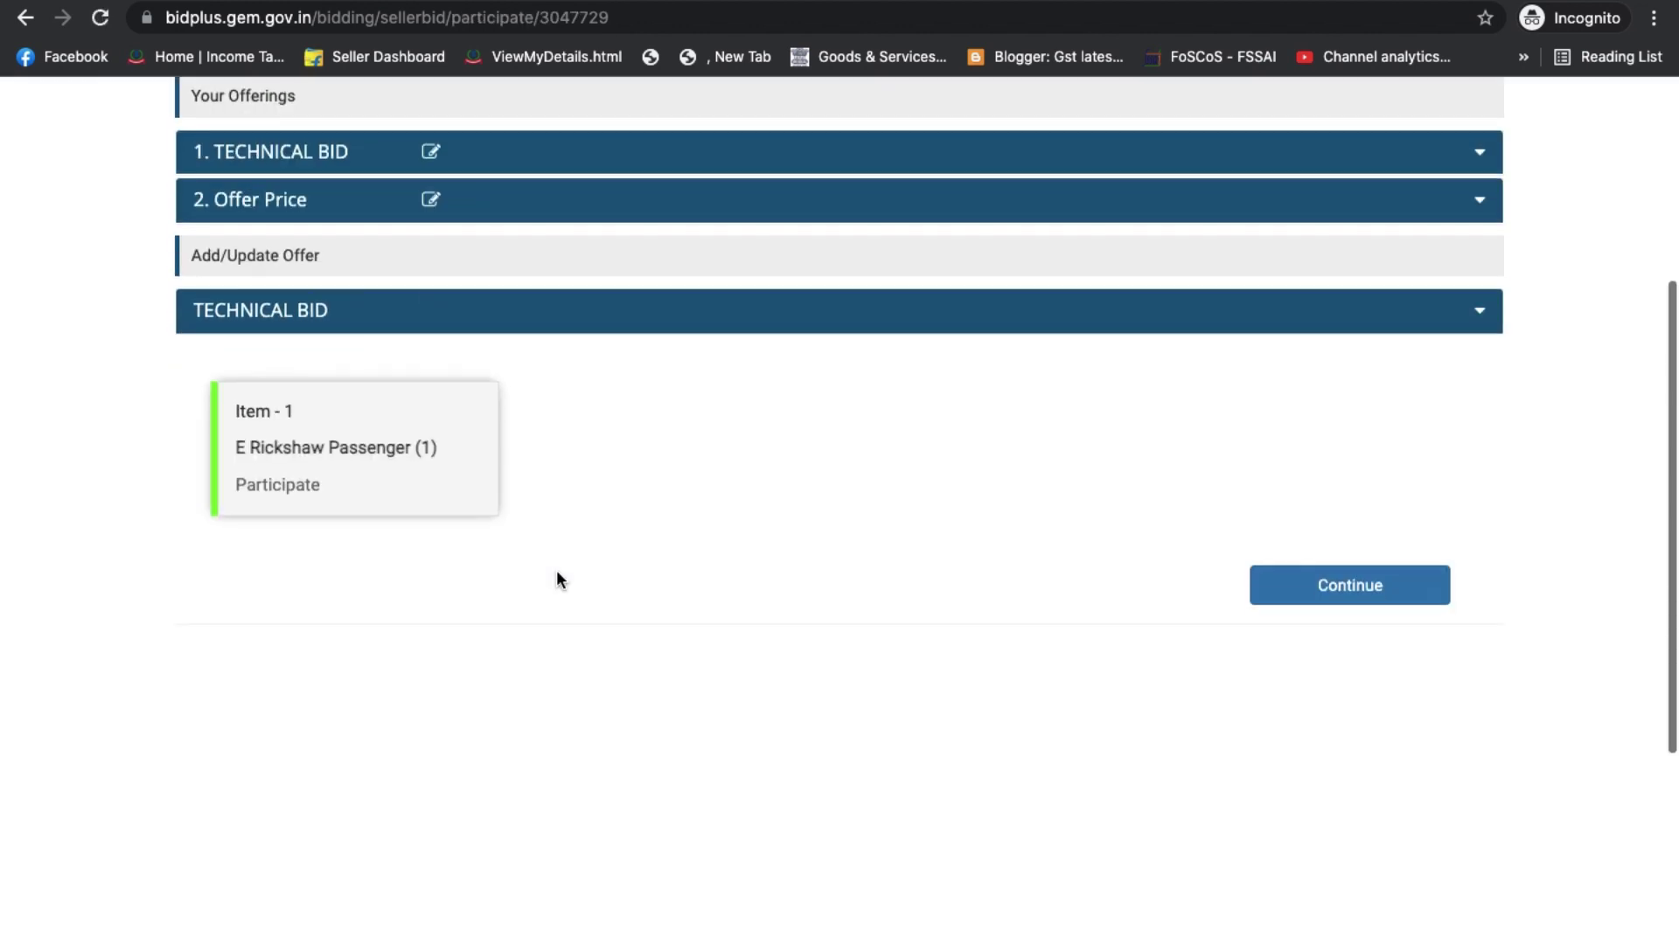
left_click(273, 490)
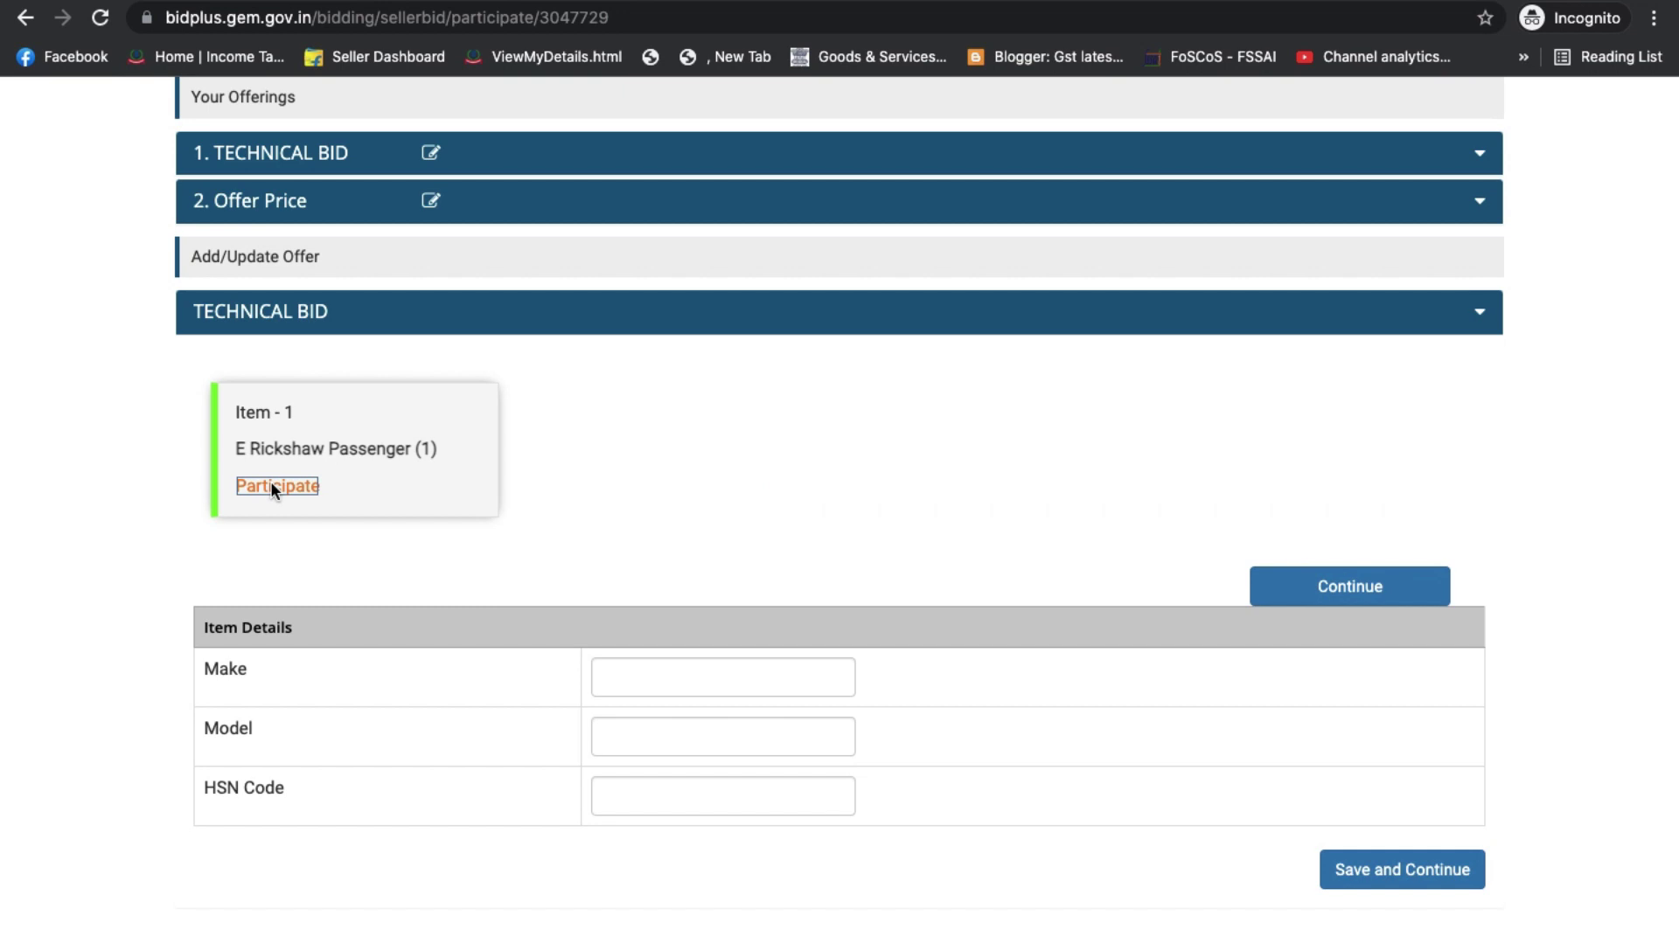
- Enter NA in the item's Make field
left_click(646, 683)
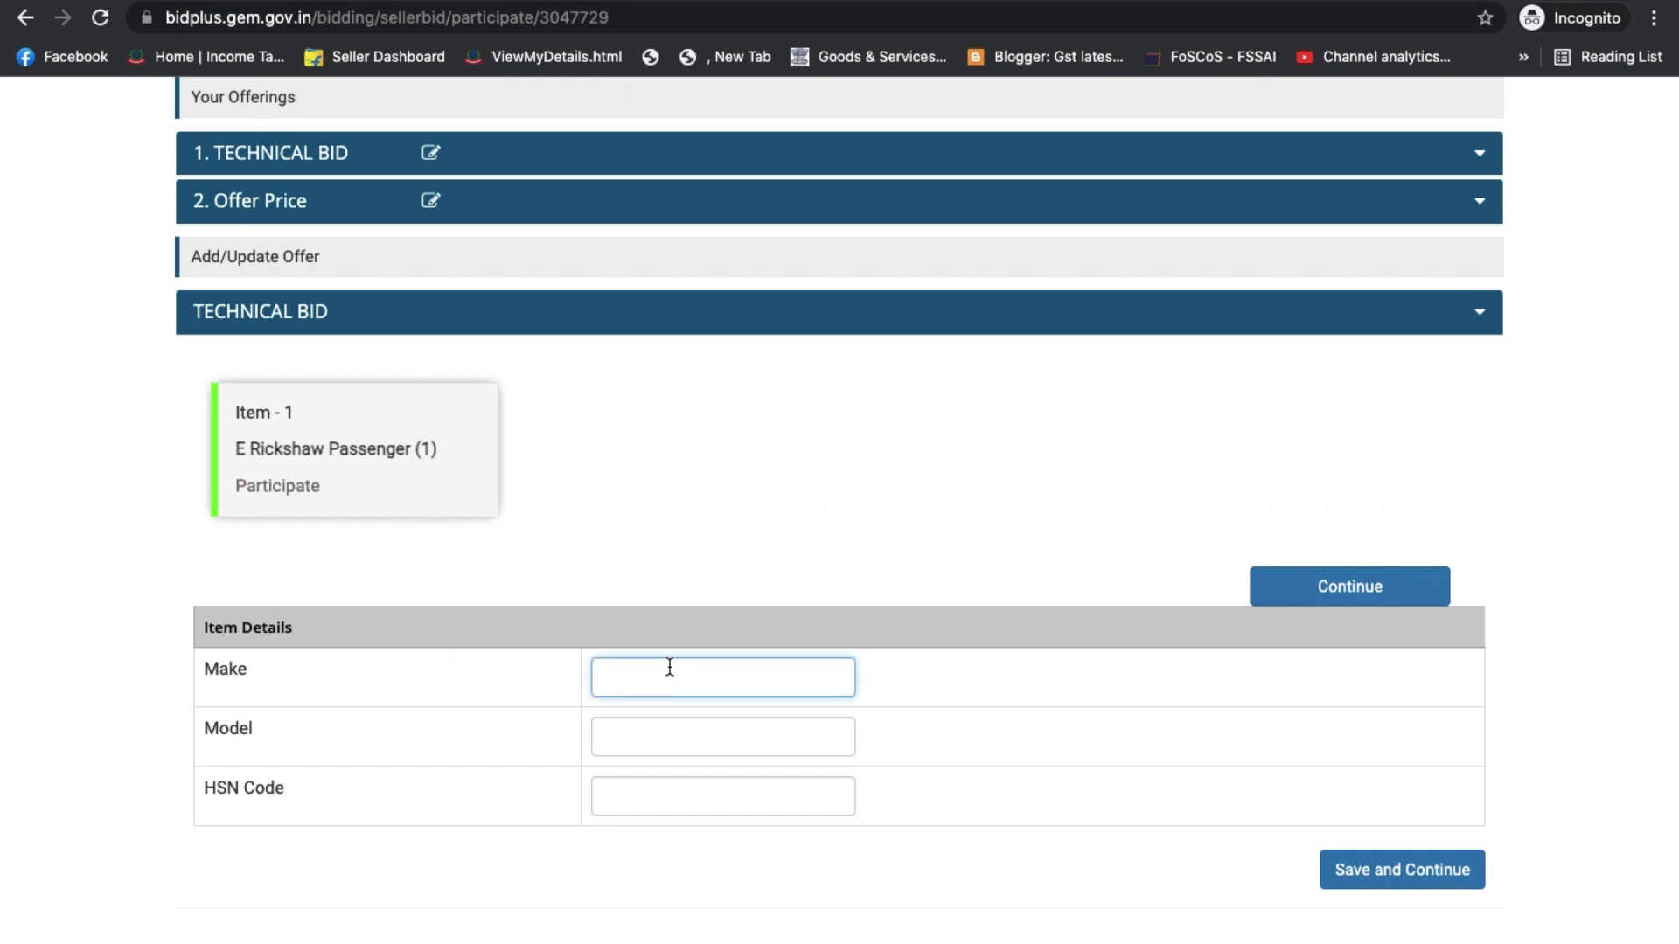
scroll(670, 666, "up", 3)
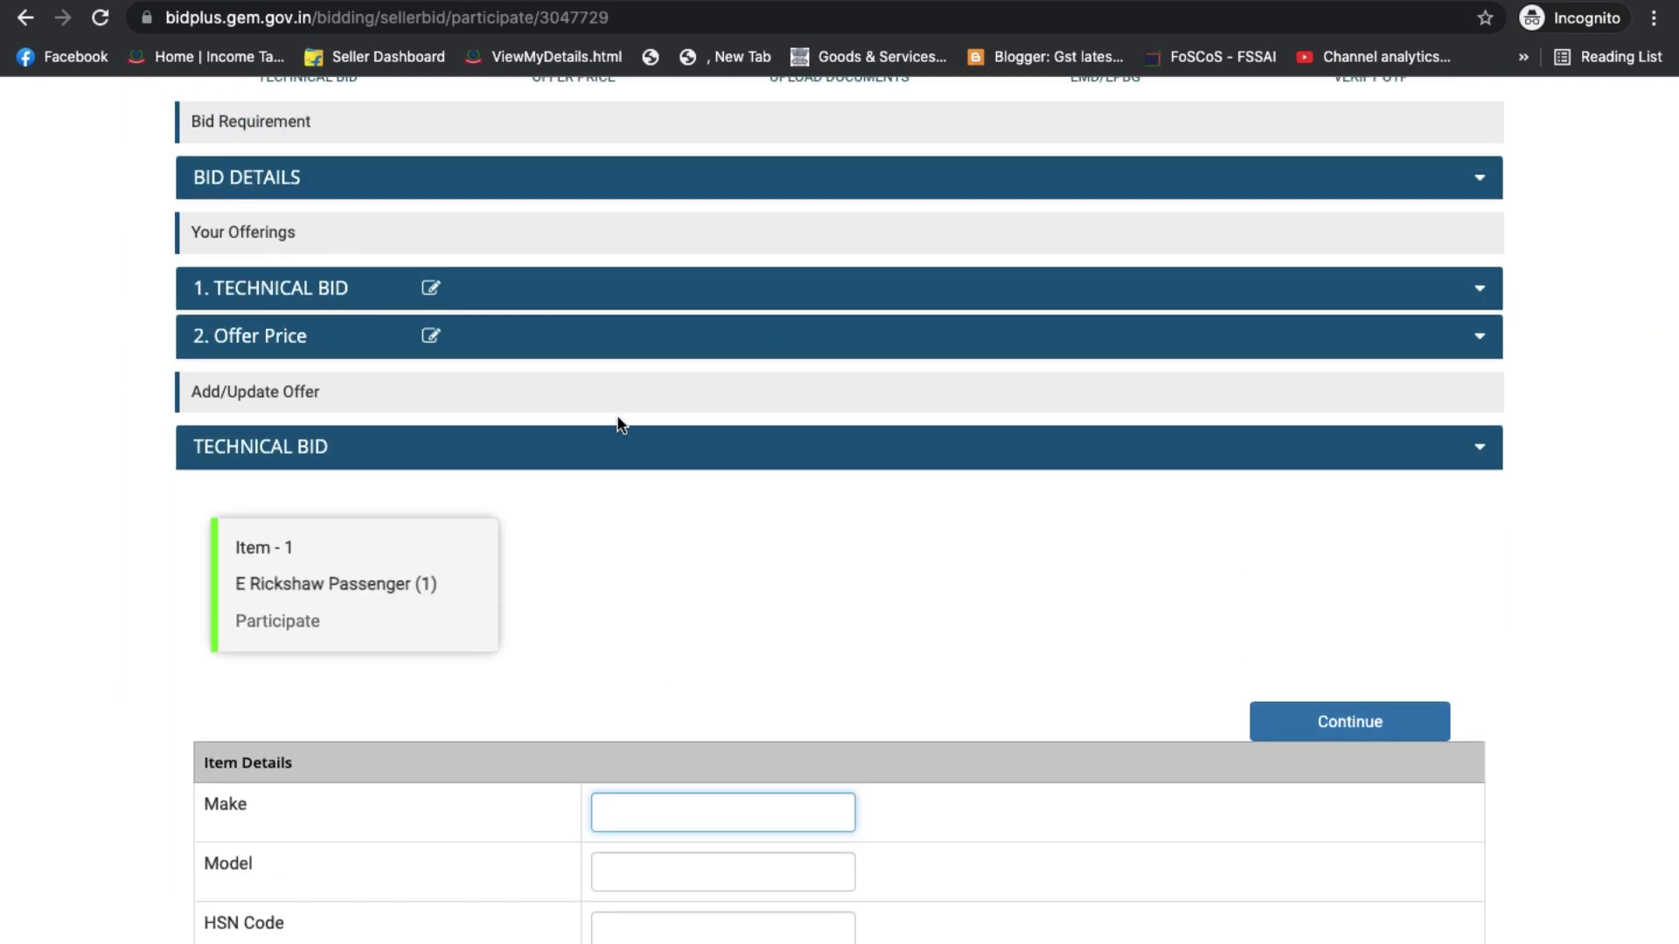
scroll(599, 636, "down", 1)
scroll(600, 641, "down", 3)
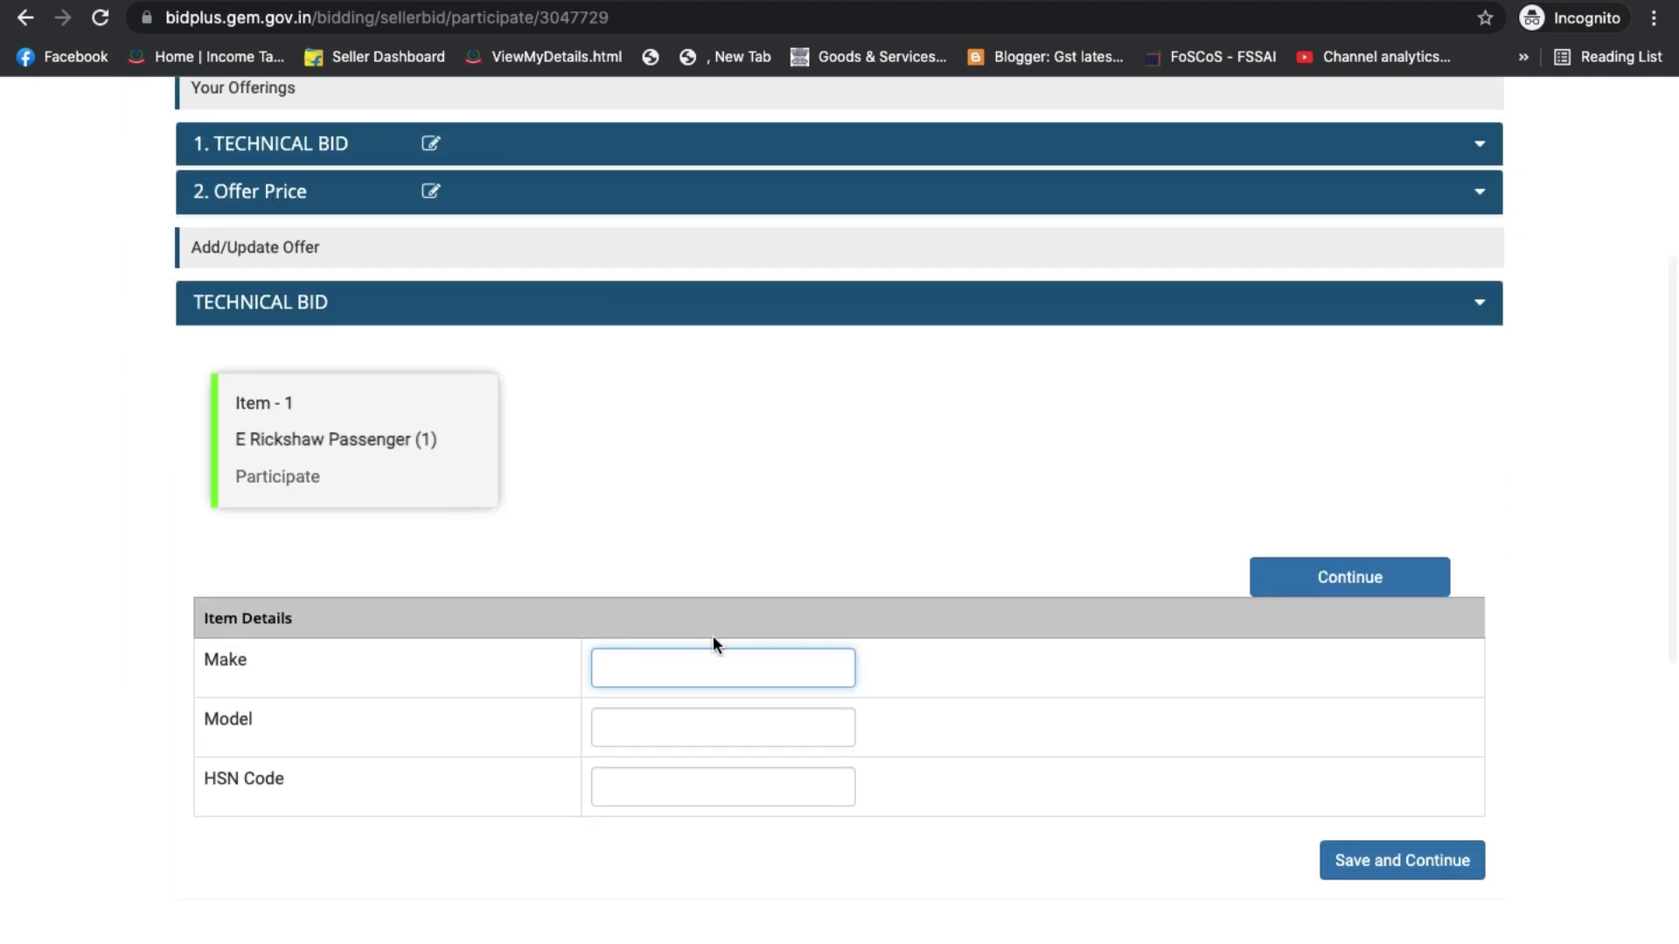
type("sc")
key("BackSpace")
key("BackSpace")
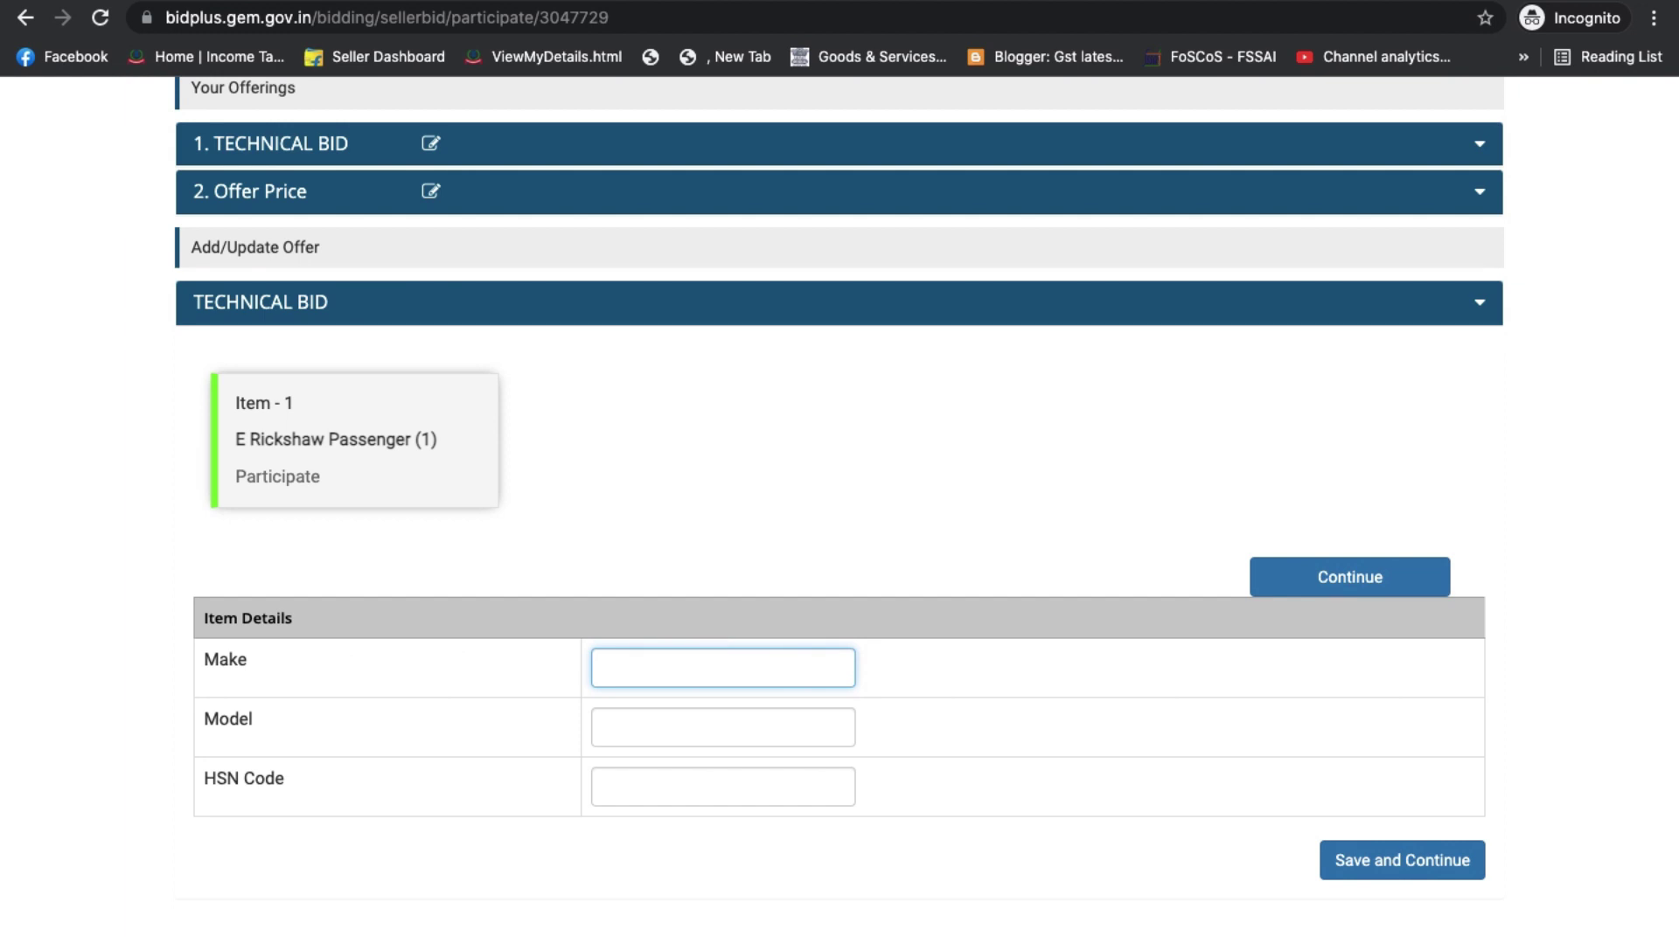
type("NA")
key("Tab")
- Re-enter NA as Make, NA as Model, and copy the item name E Rickshaw Passenger
left_click(679, 667)
key("BackSpace")
key("BackSpace")
type("NA")
key("Tab")
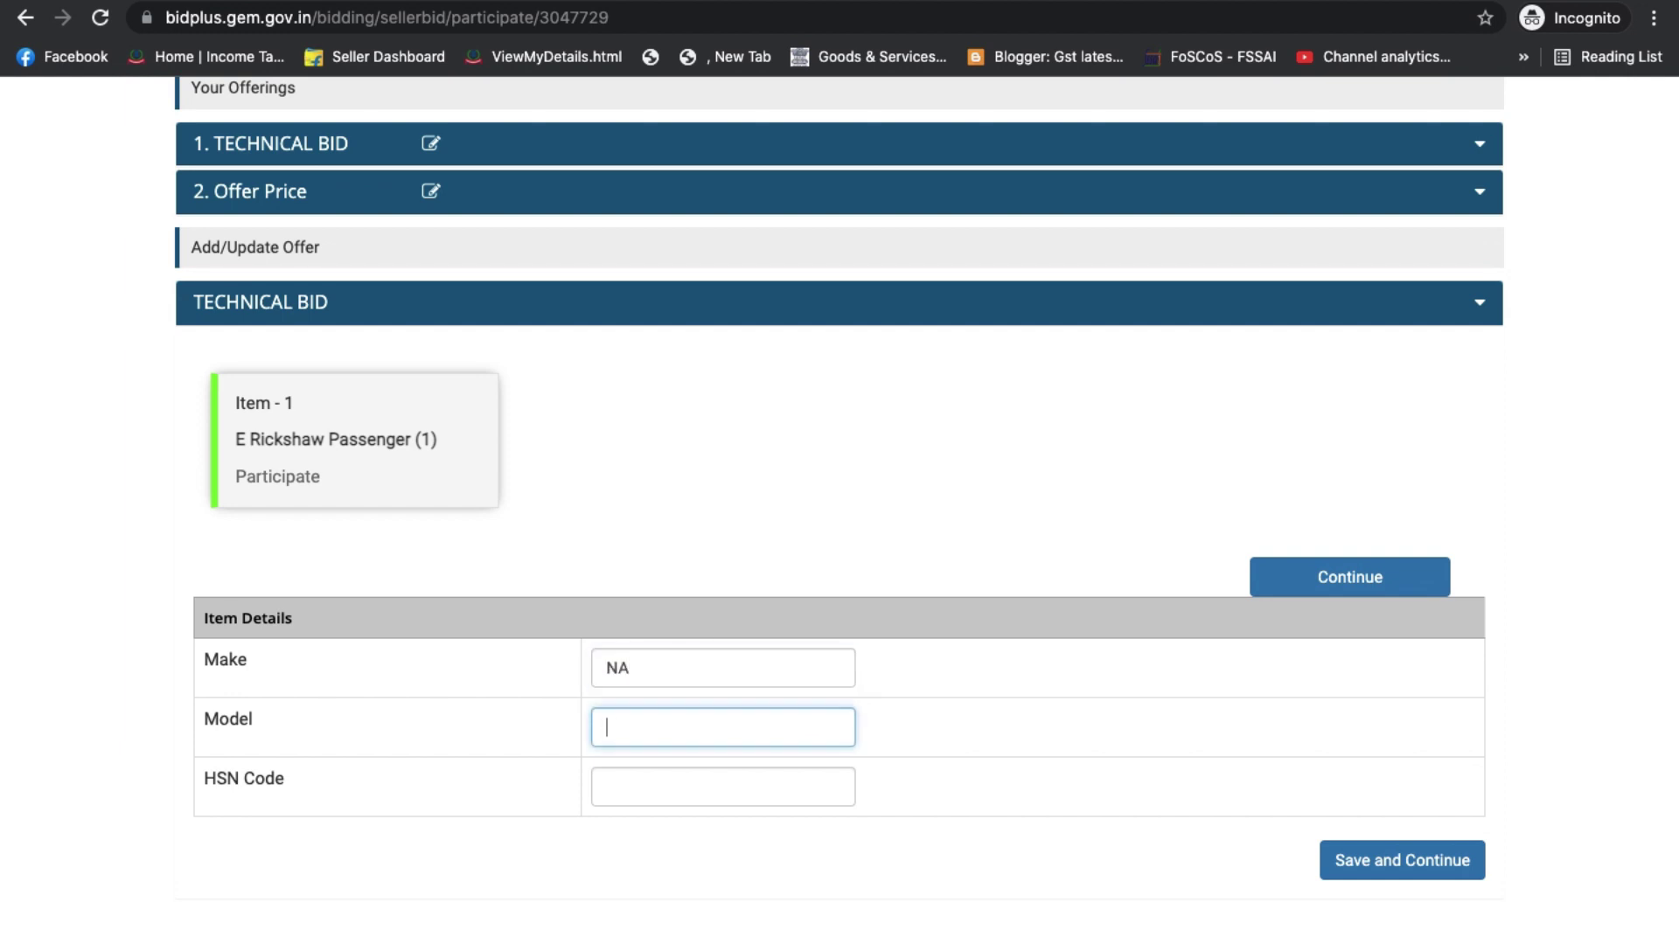
type("NA")
key("Tab")
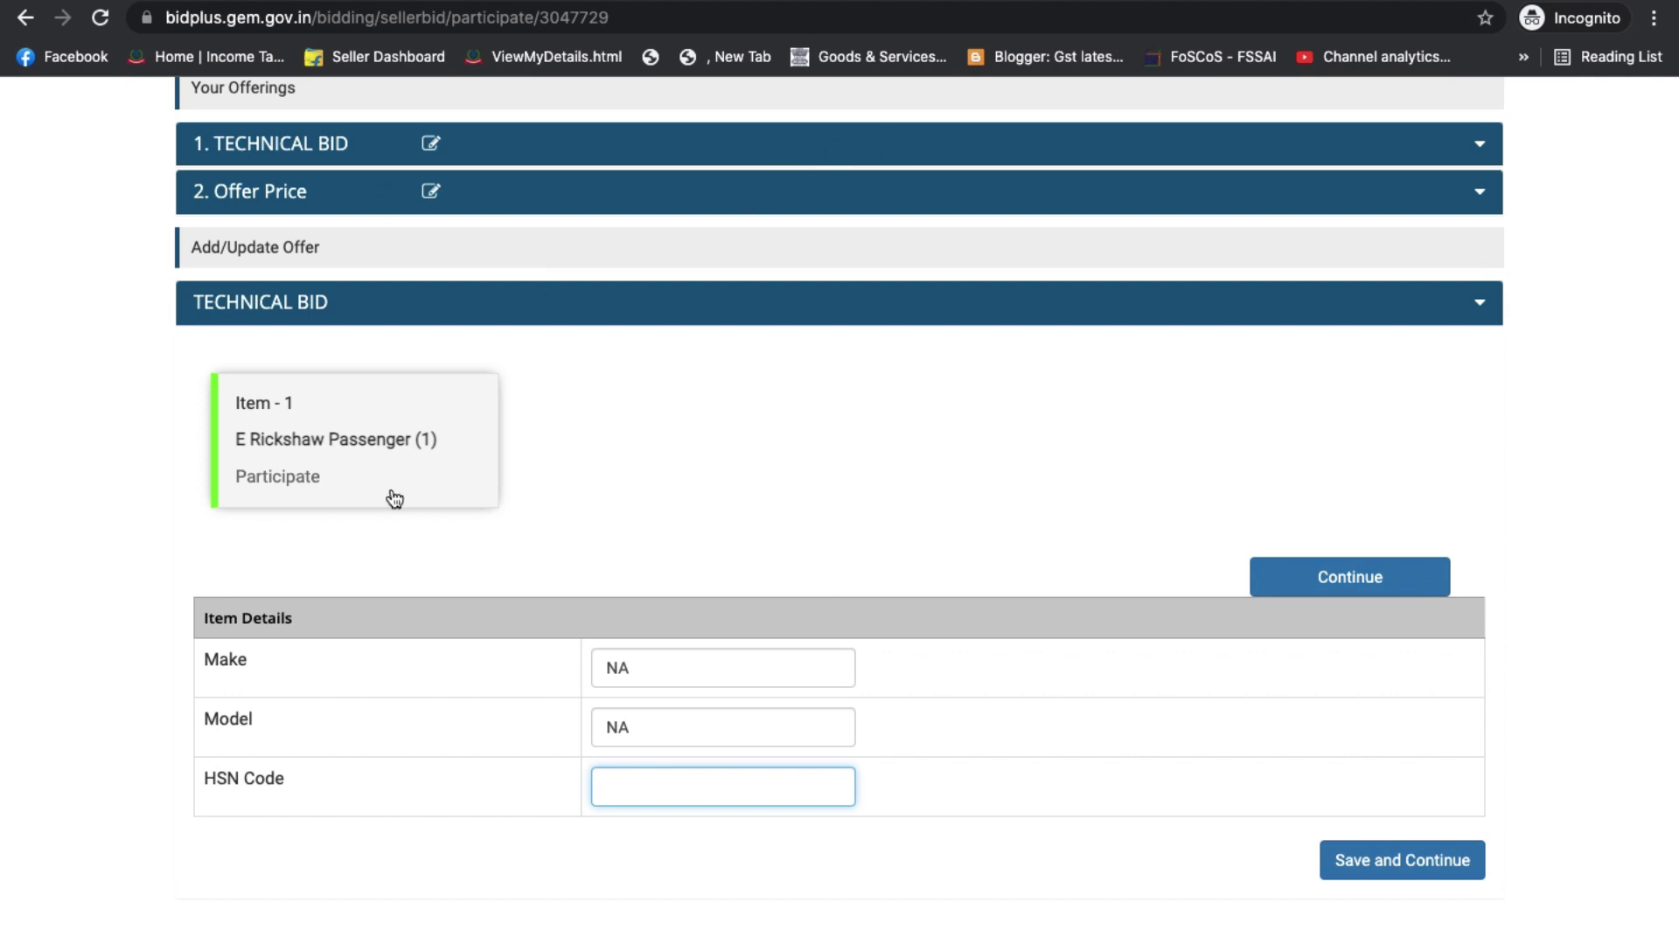
left_click_drag(232, 439, 415, 450)
key("super+c")
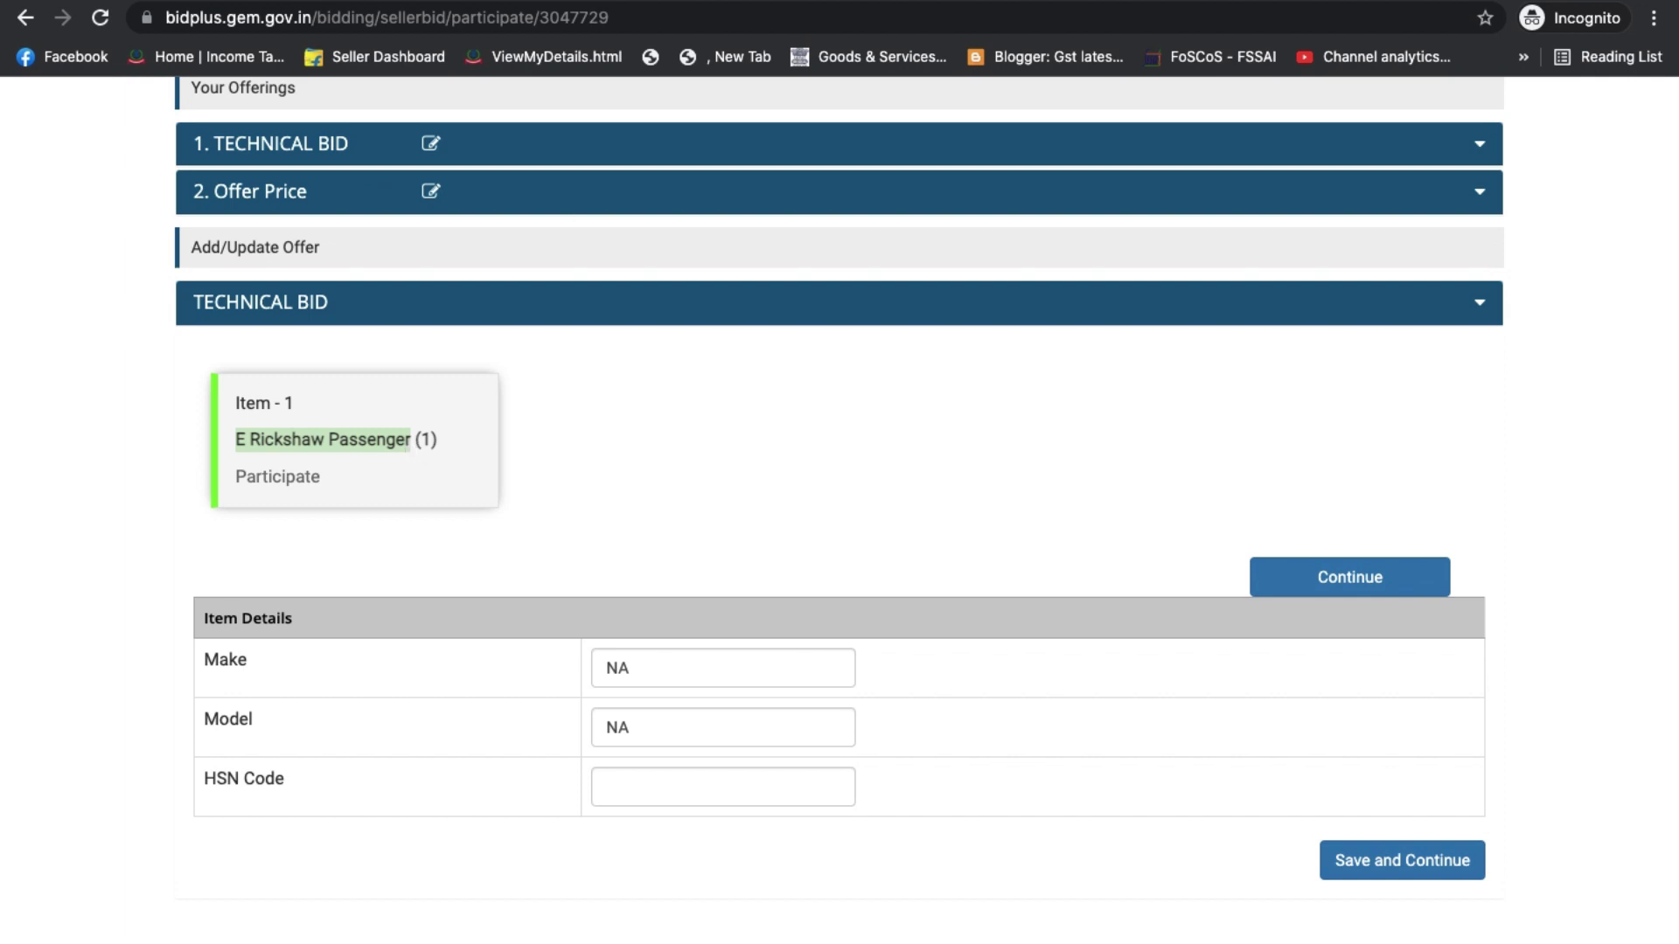
- Google 'E Rickshaw Passenger HSN CODE' and copy HS code 87039010 from the results
key("super+t")
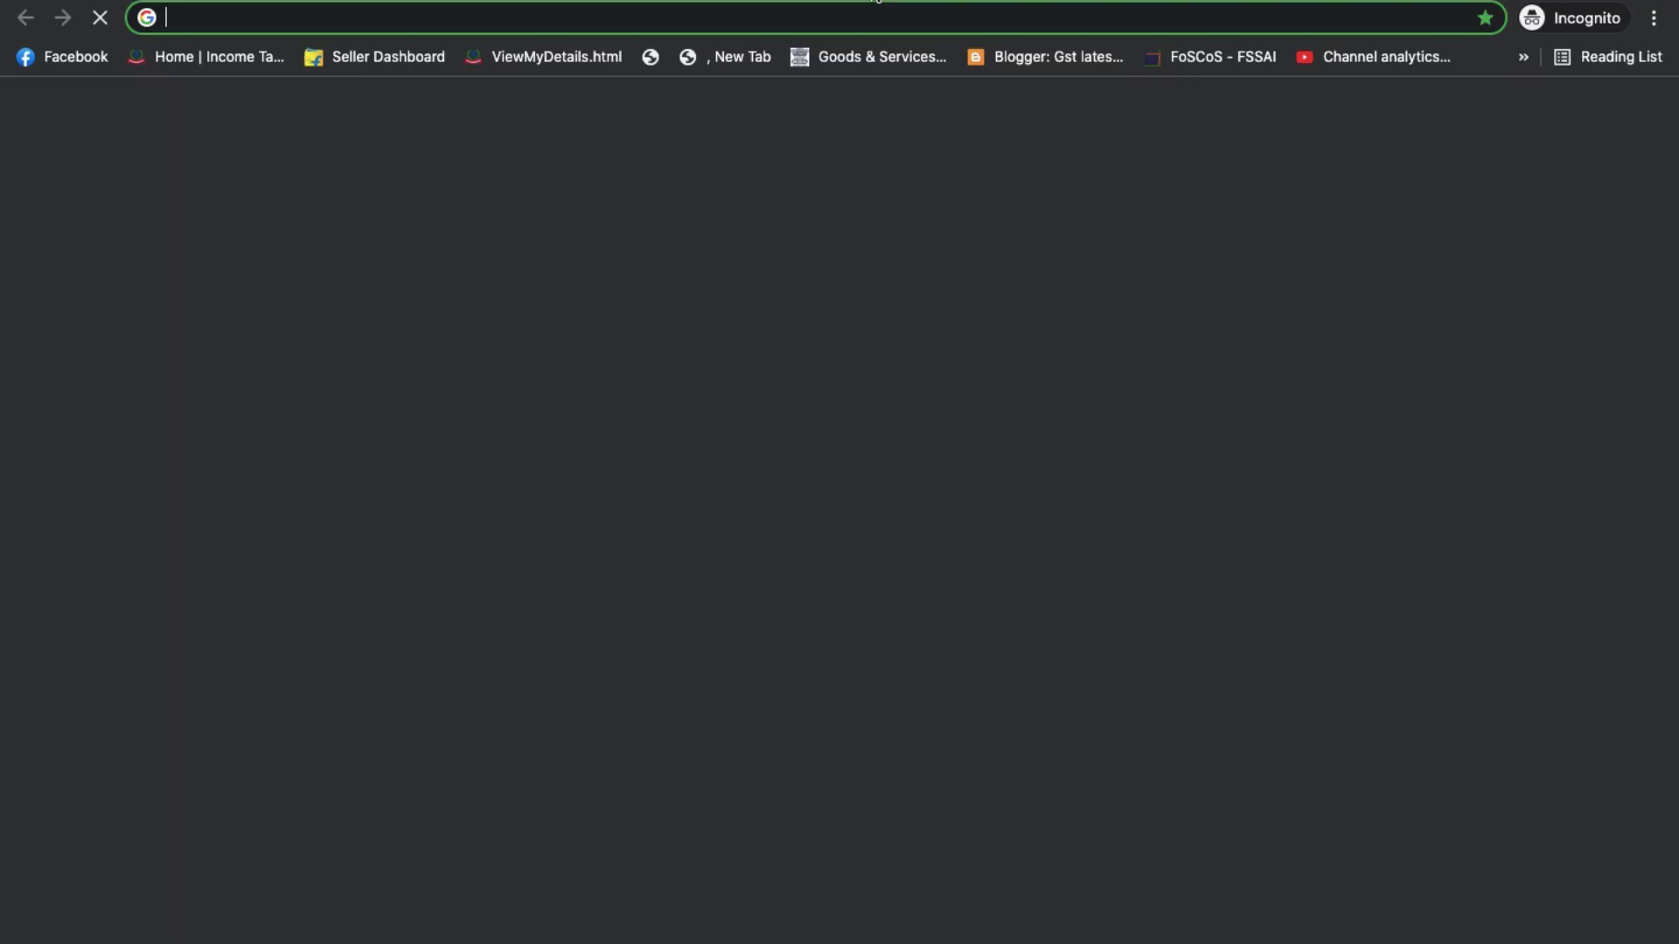
key("super+v")
type("HSN CODE")
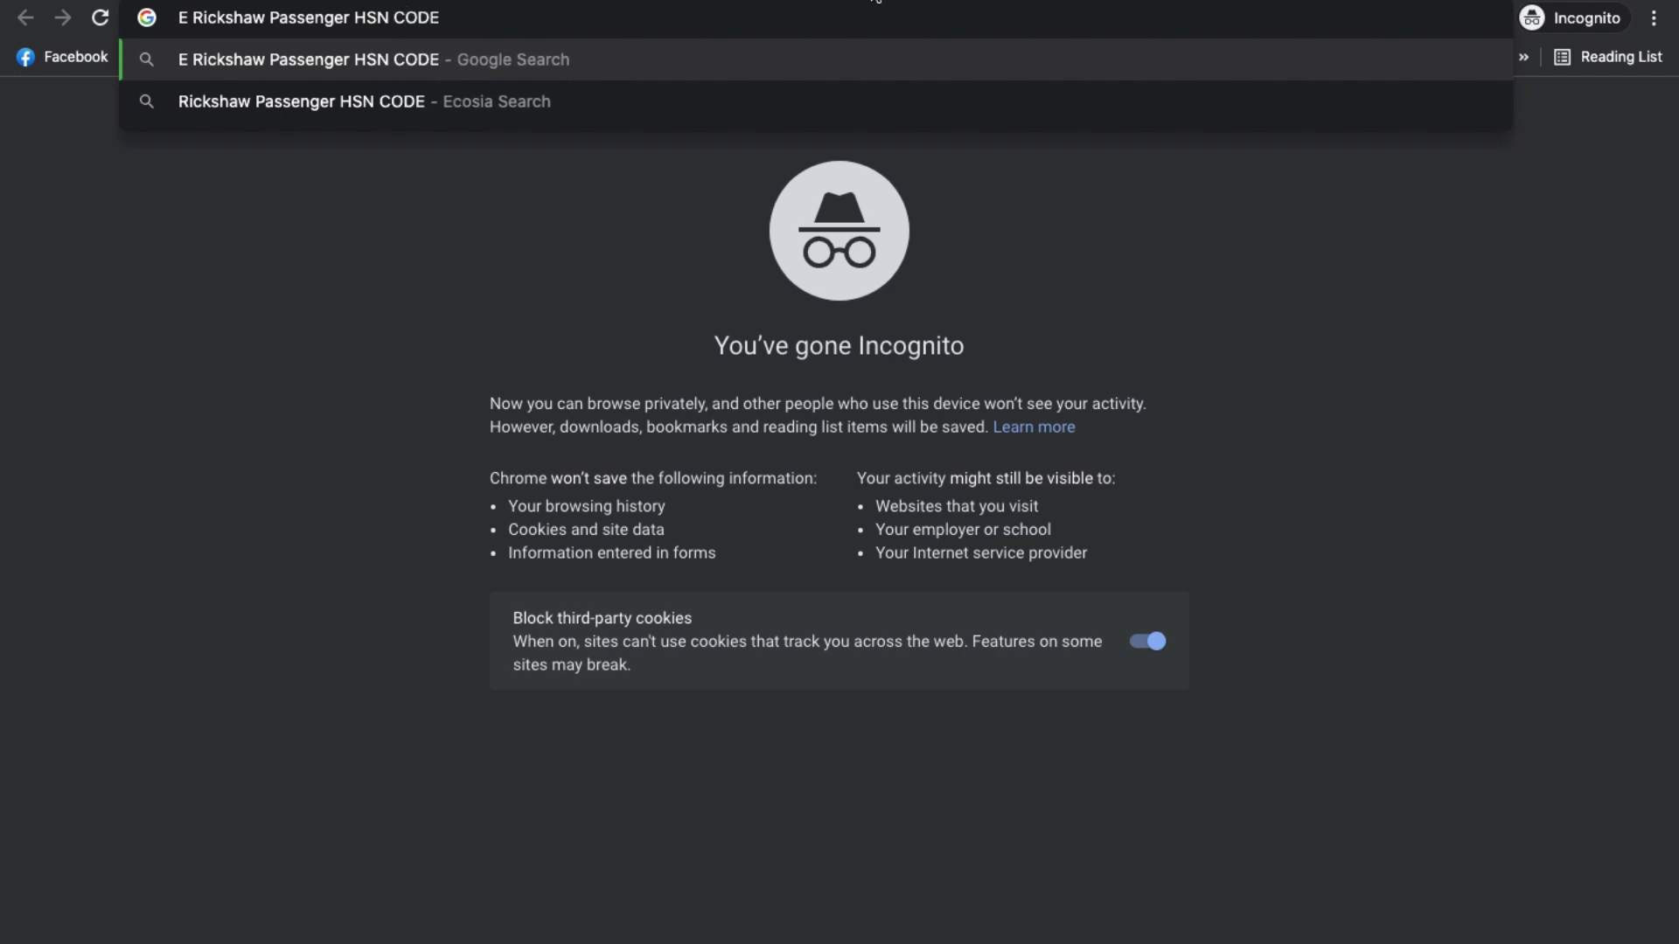
key("Return")
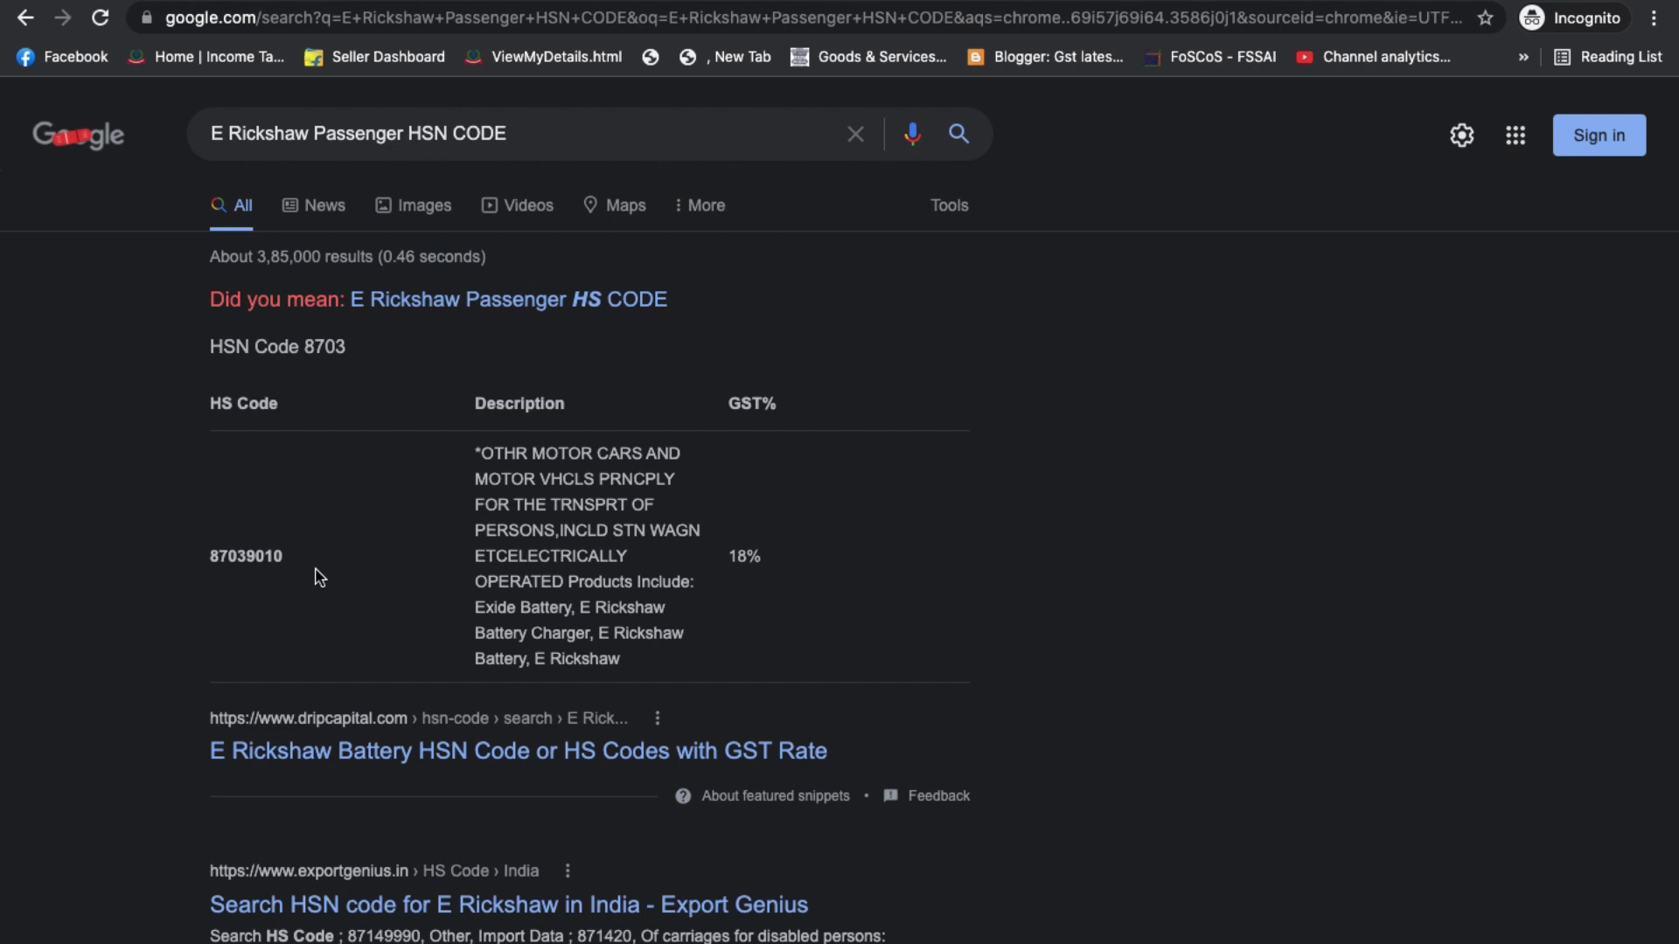
left_click_drag(320, 577, 214, 575)
key("ctrl+c")
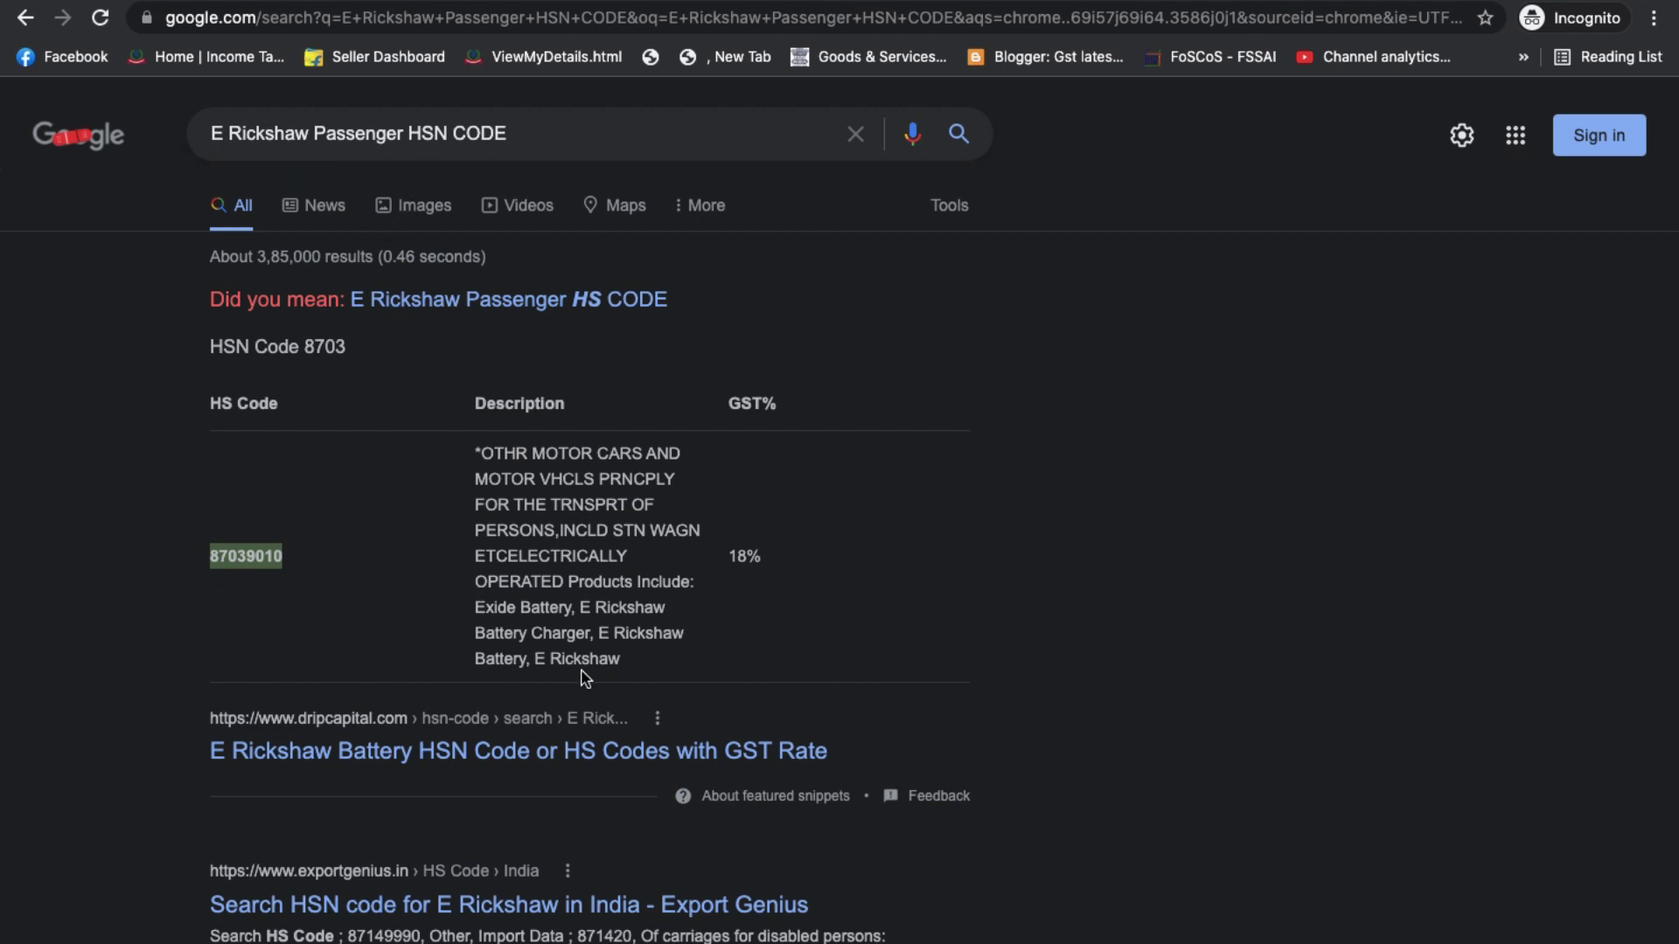
key("ctrl+Tab")
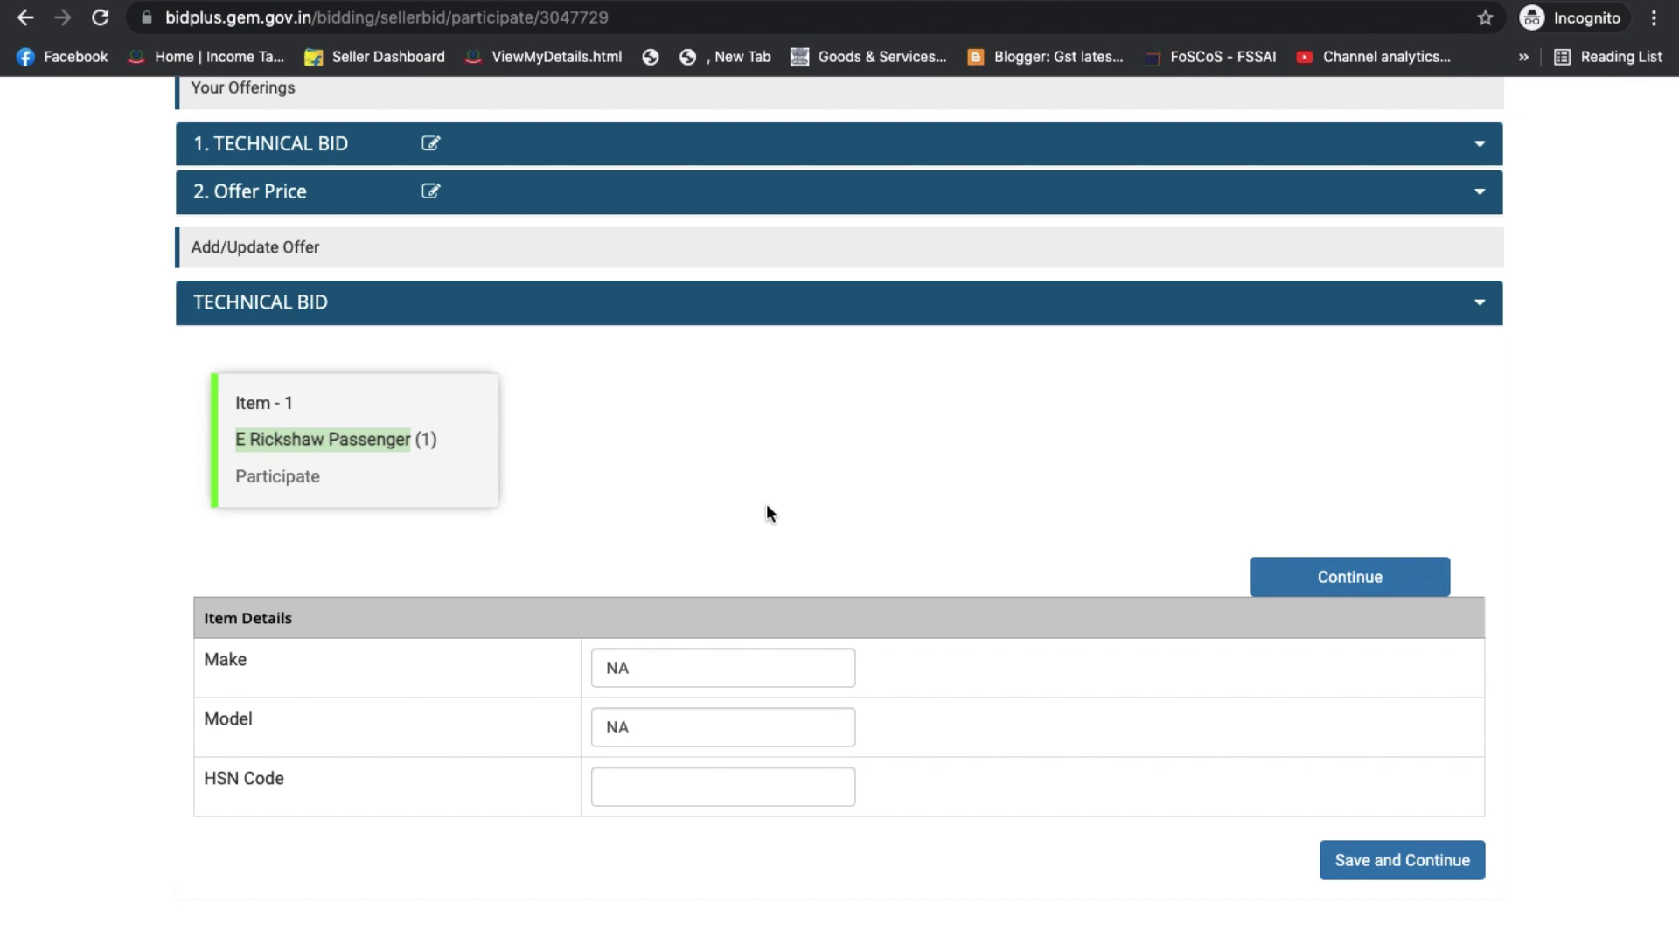
- Paste HSN code 87039010 into the HSN Code field and save the technical bid details
left_click(686, 784)
key("ctrl+v")
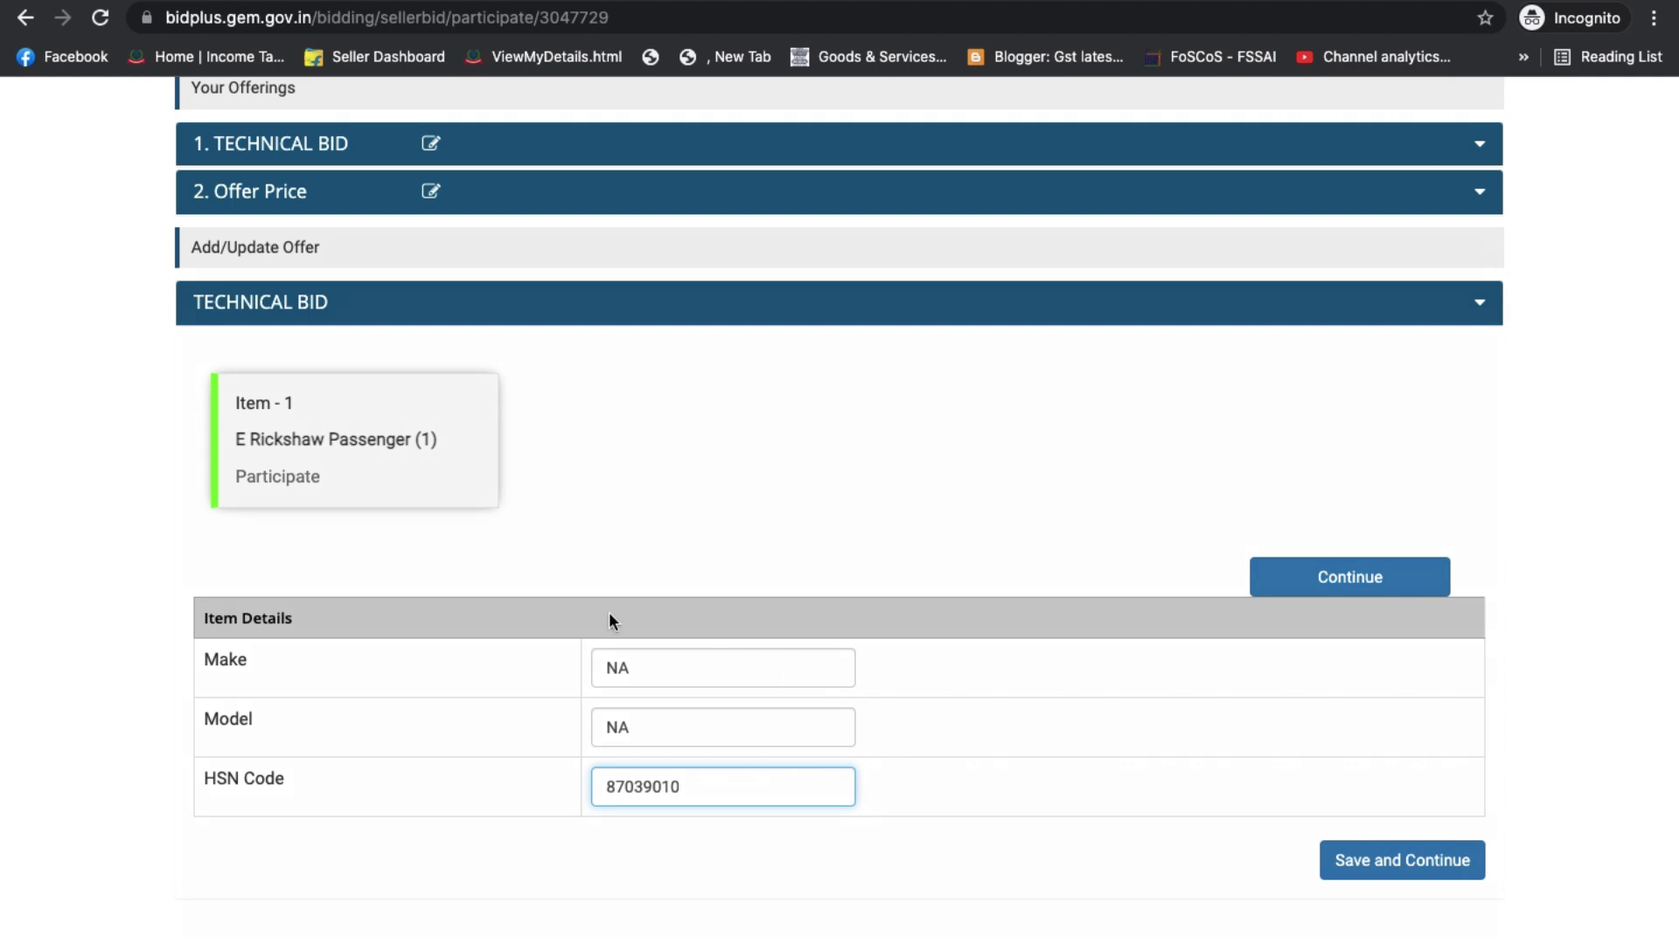
scroll(824, 697, "up", 1)
scroll(1154, 757, "down", 1)
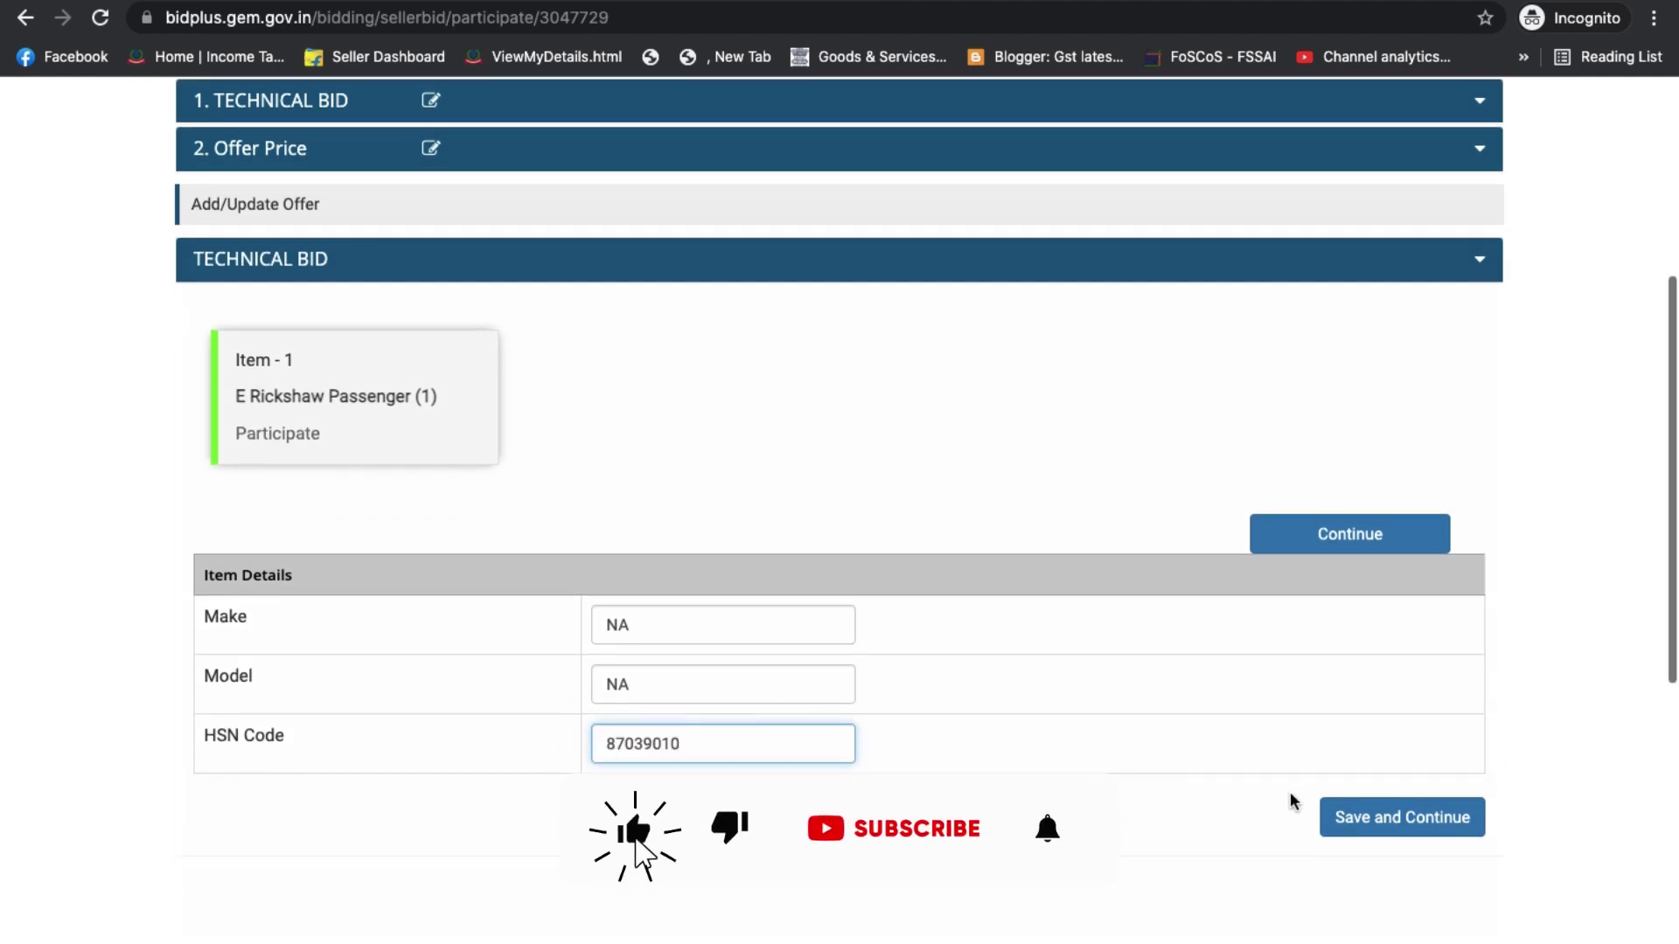
left_click(1373, 819)
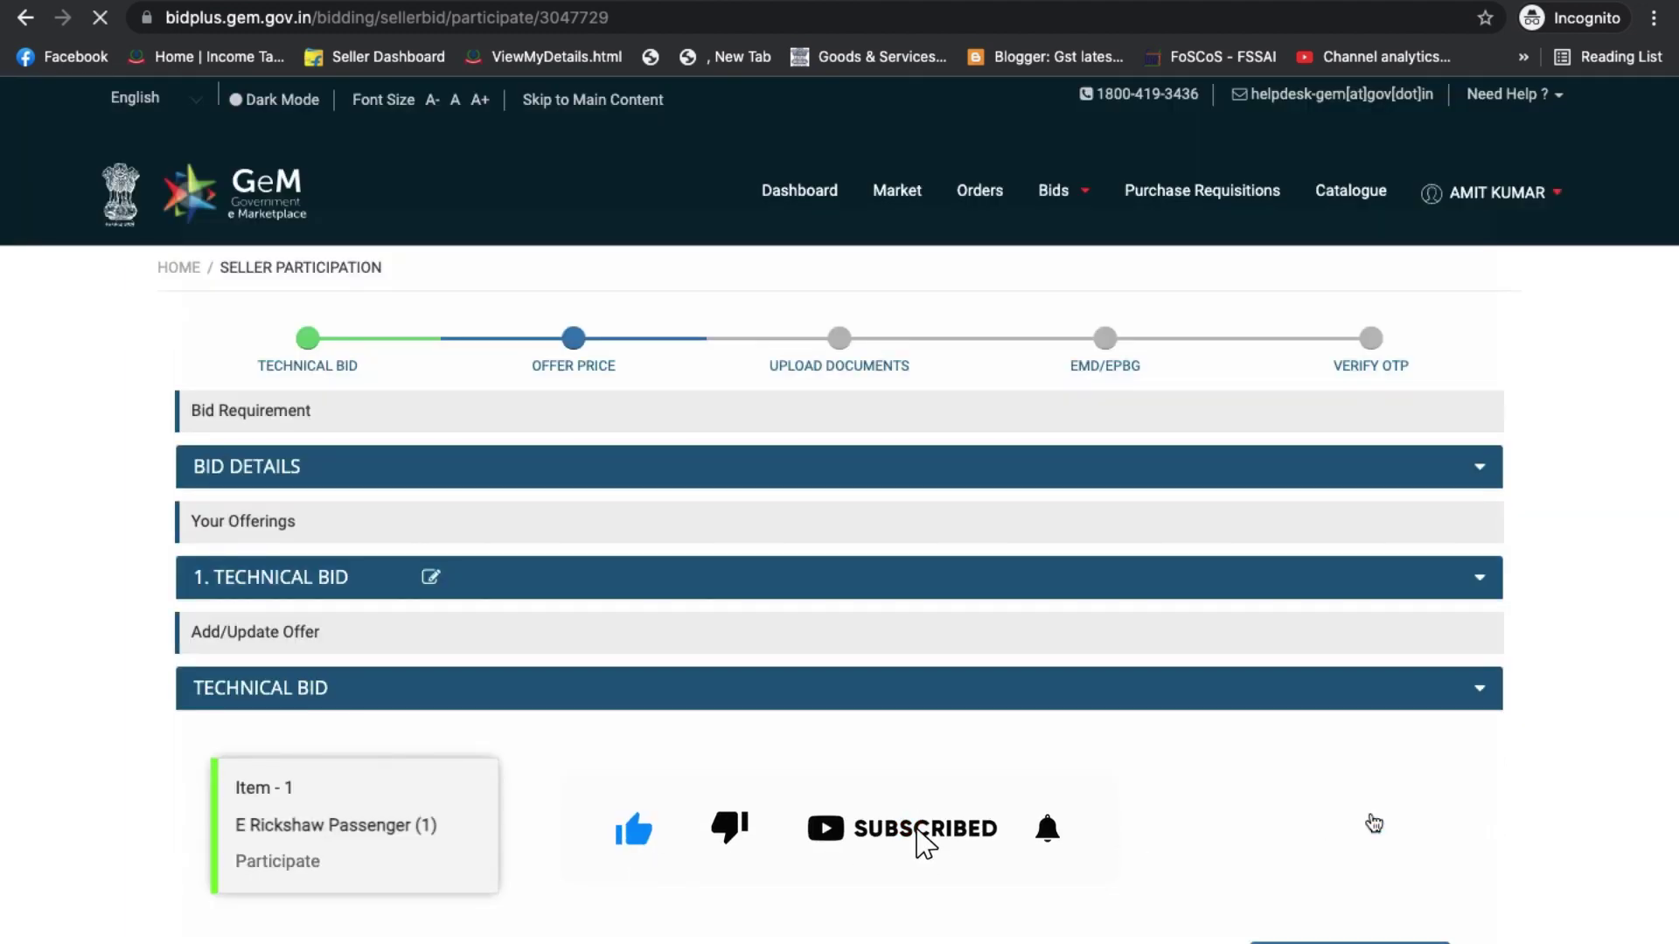
scroll(1055, 674, "down", 2)
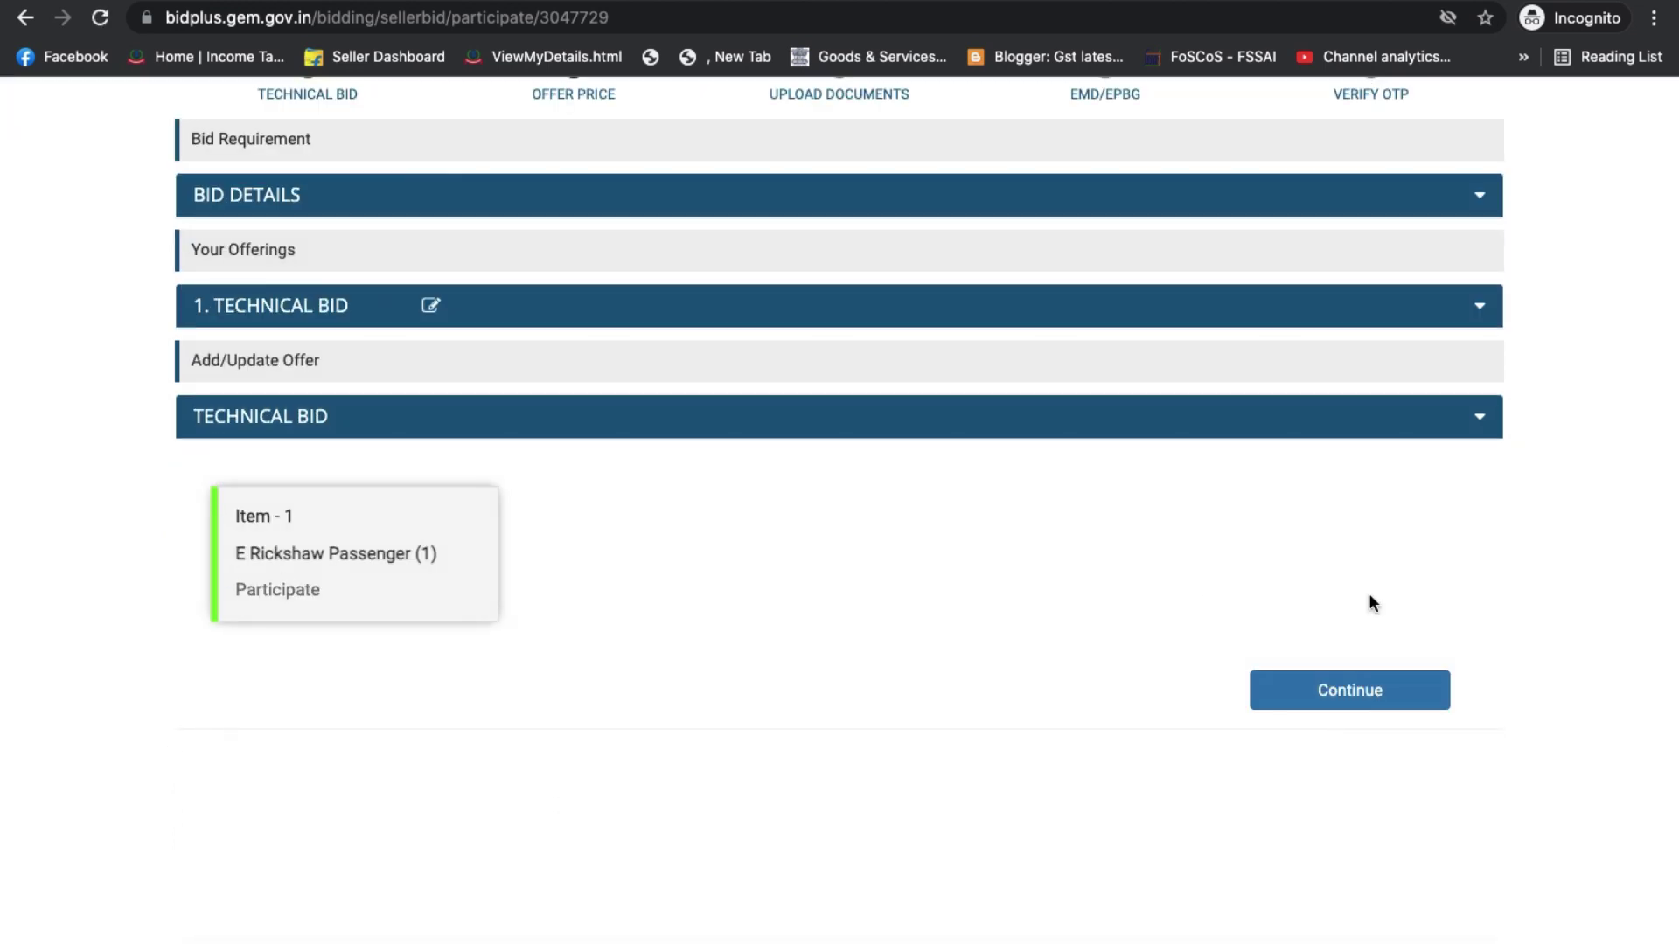
- Move on to the Offer Price step, briefly revisiting the technical bid first
left_click(1332, 692)
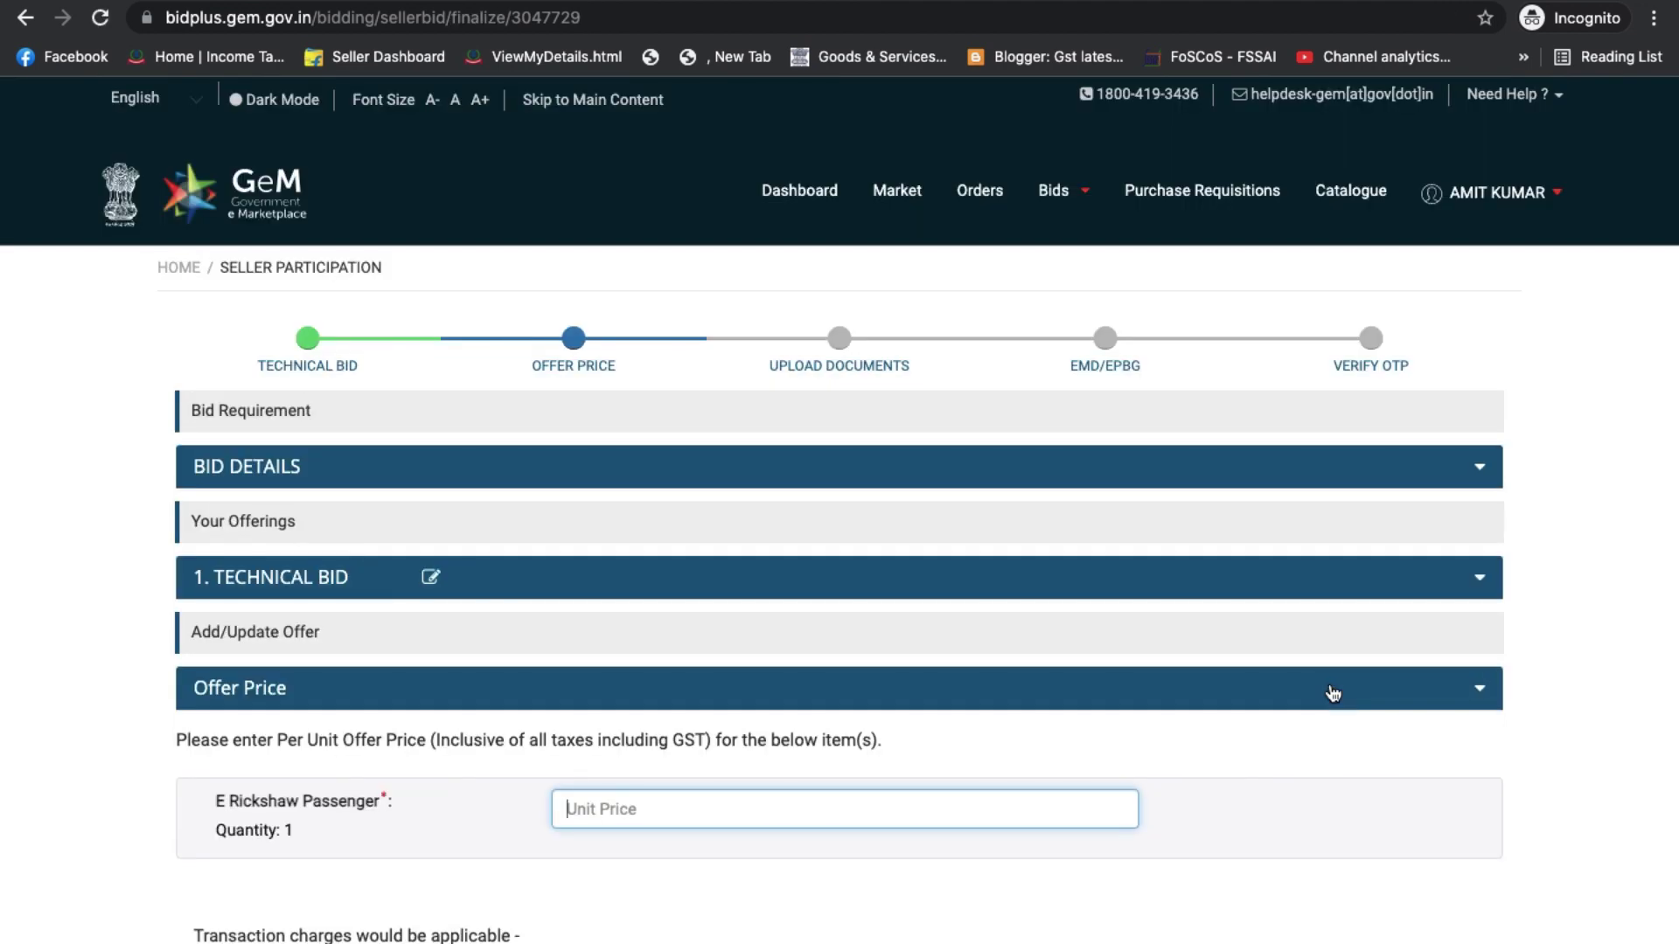
scroll(1331, 692, "down", 3)
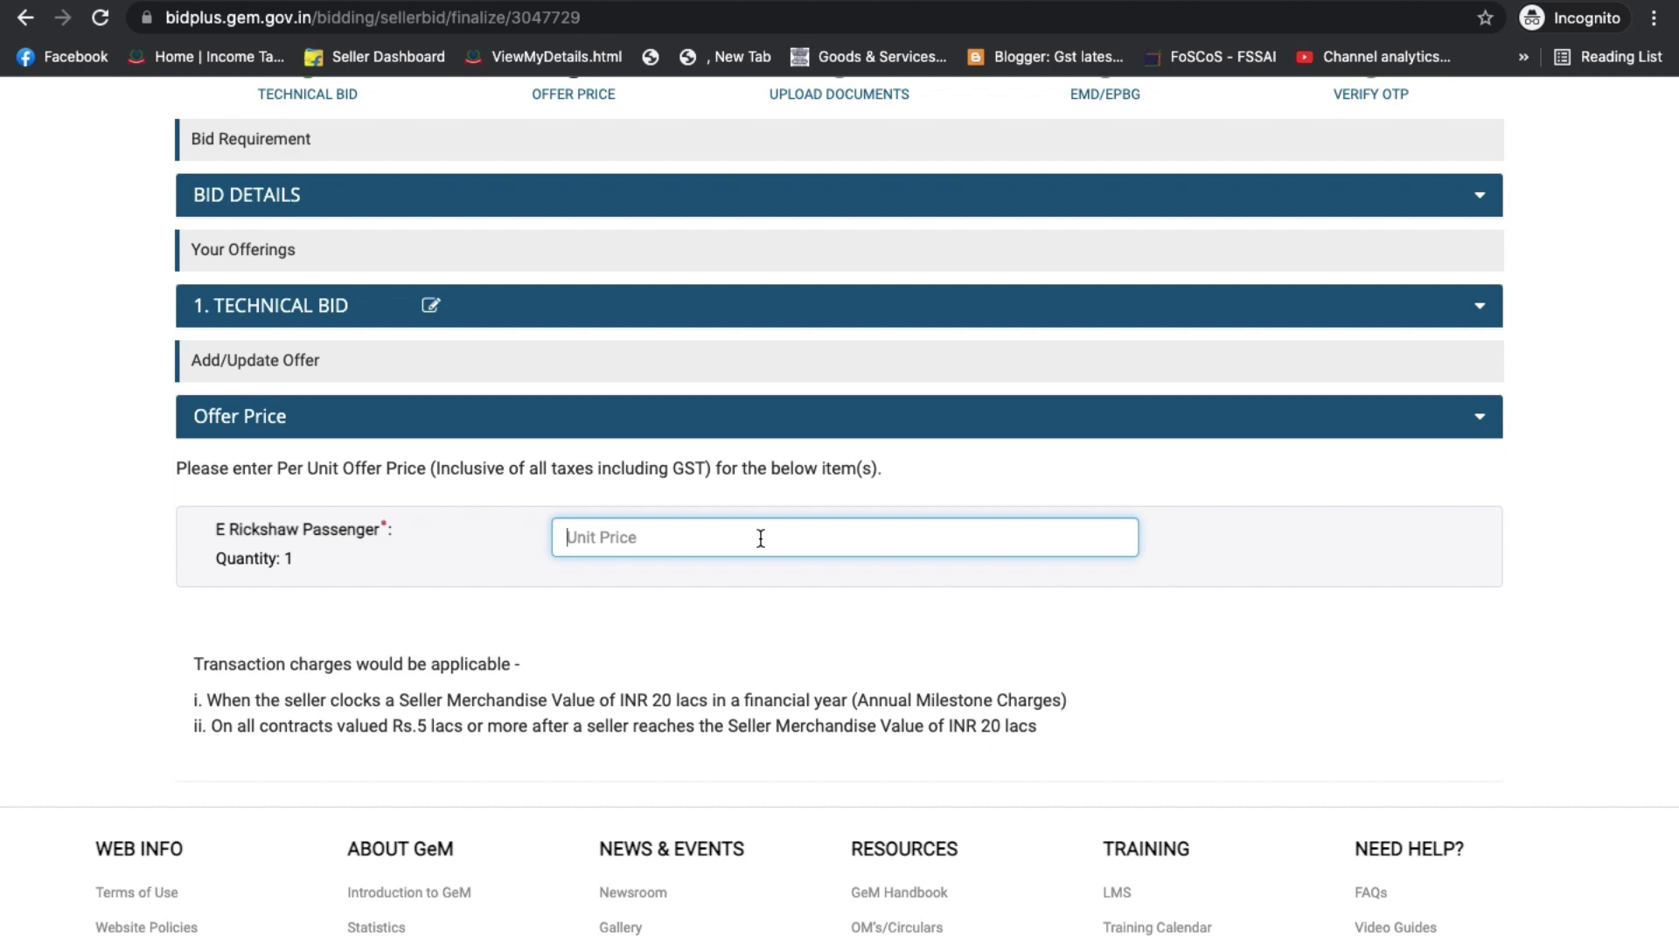
left_click(430, 305)
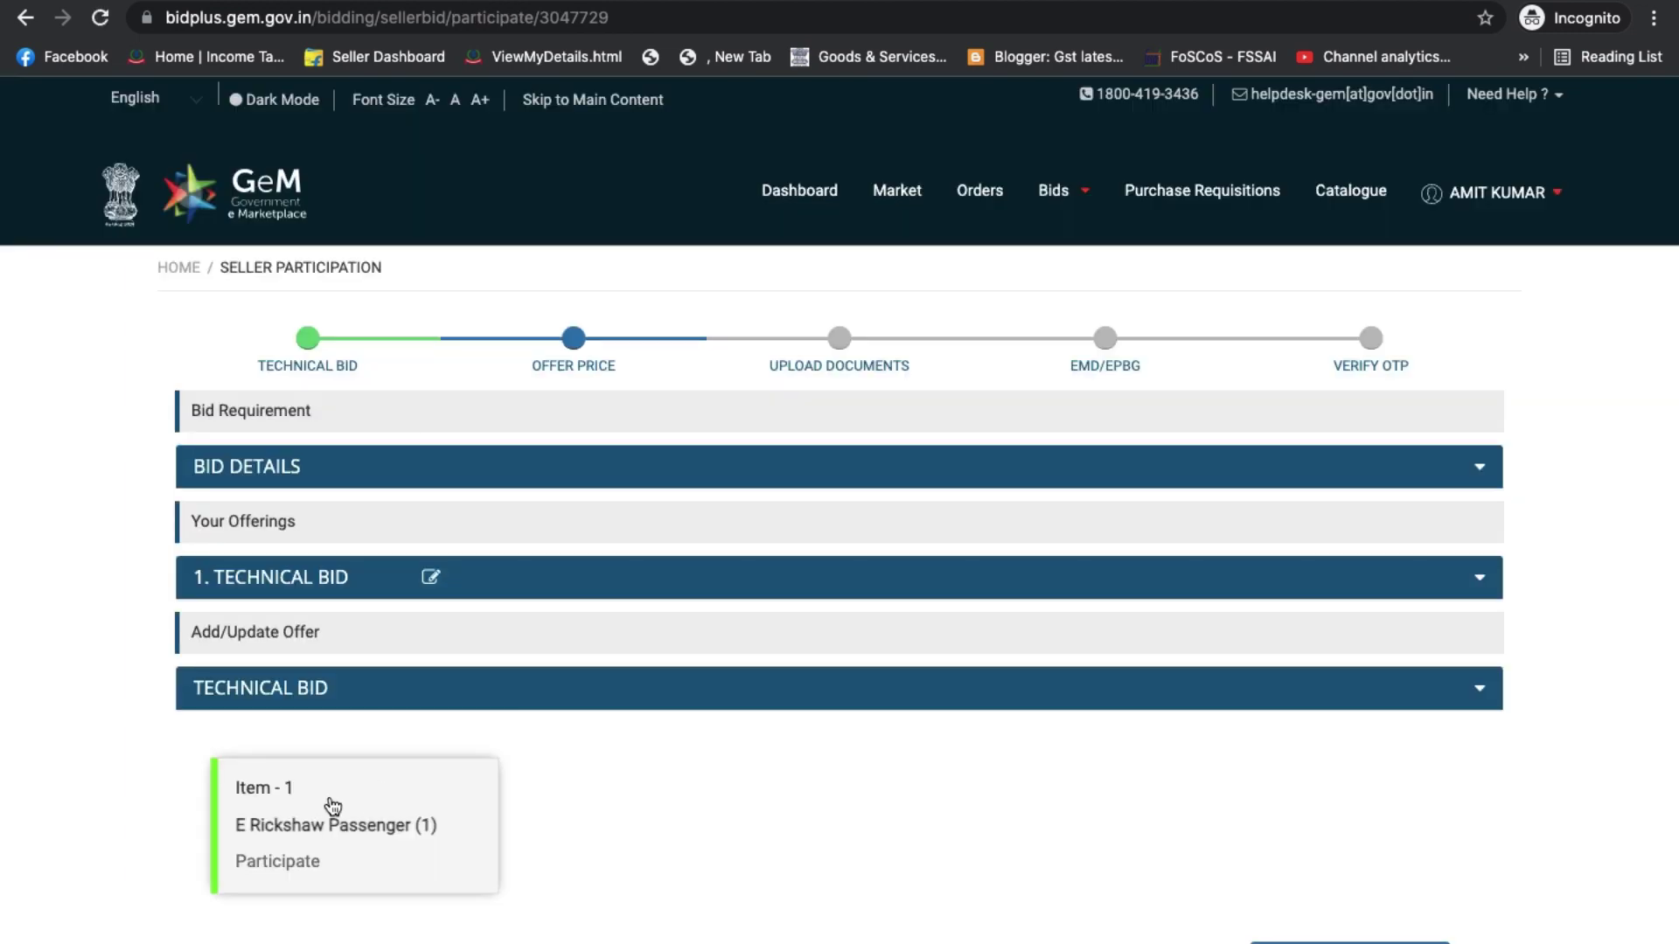
scroll(398, 784, "down", 3)
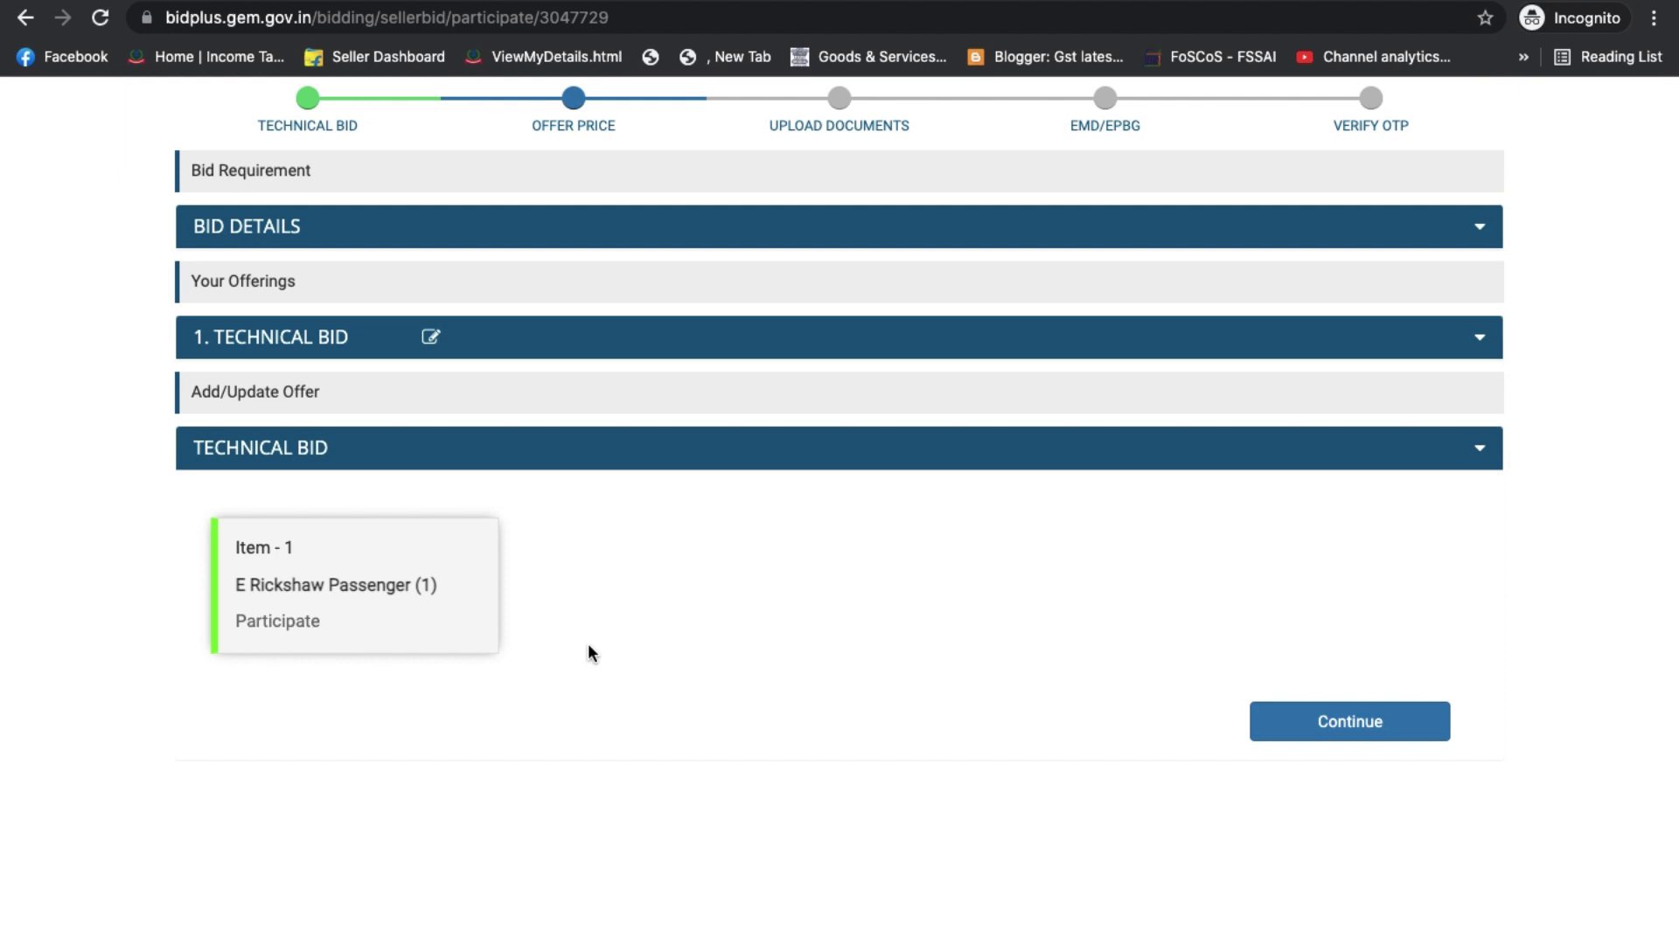
left_click(1320, 731)
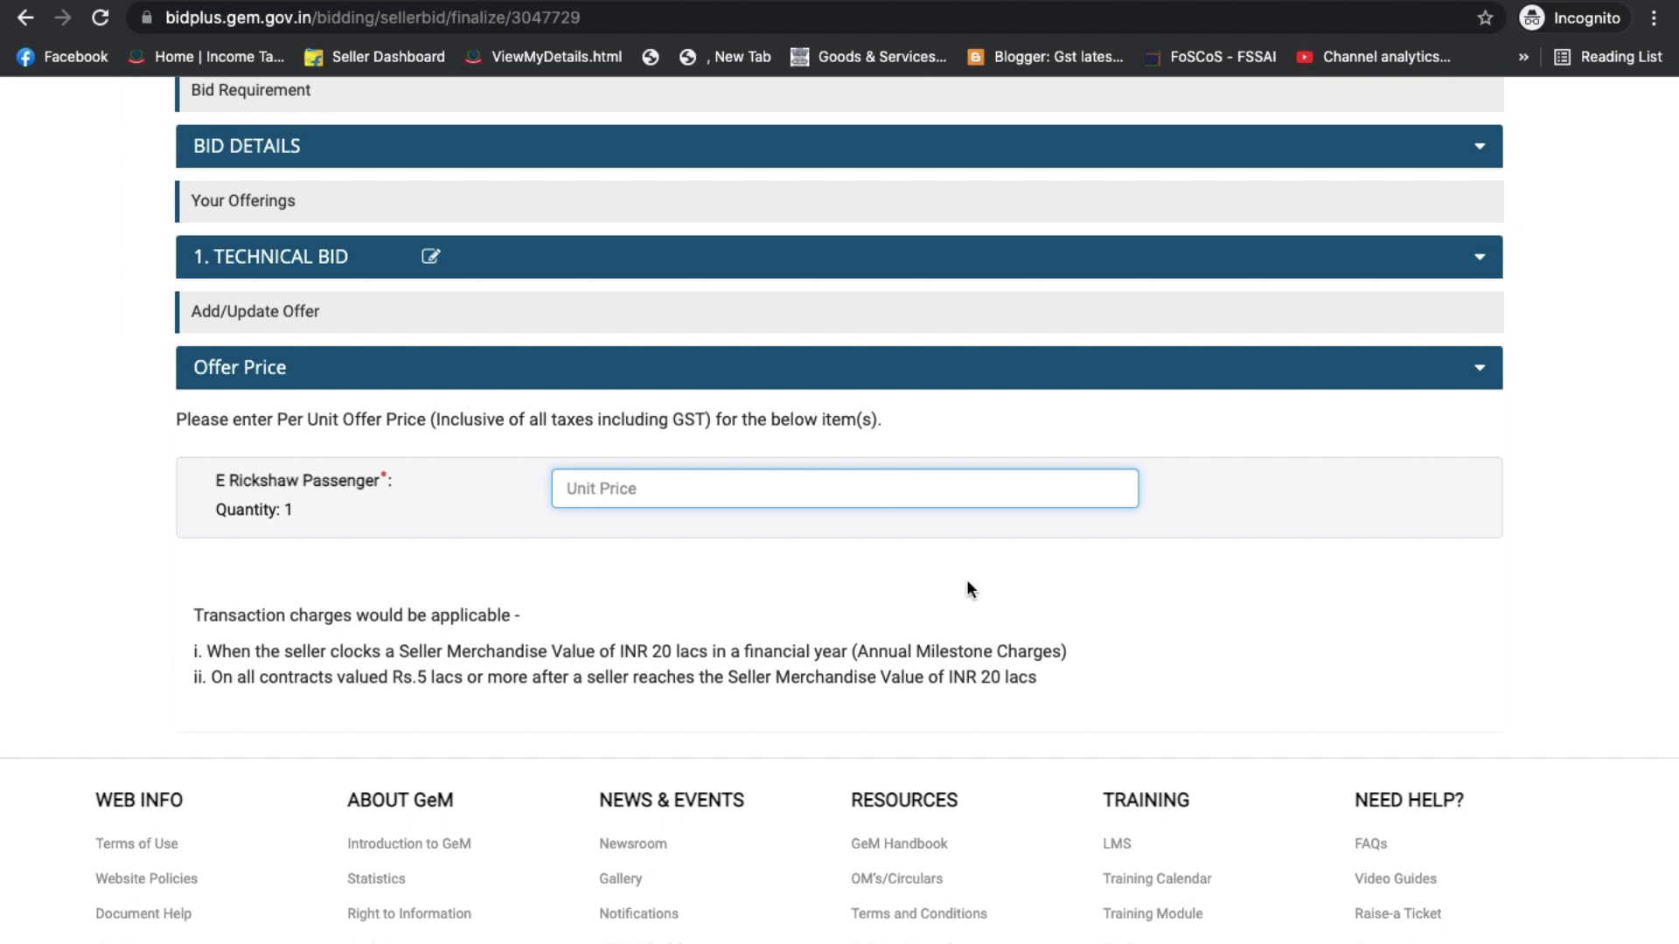
- Enter unit price 128000 and confirm encrypting and saving the financial quote
type("128000")
right_click(1128, 468)
left_click(815, 610)
scroll(815, 611, "up", 1)
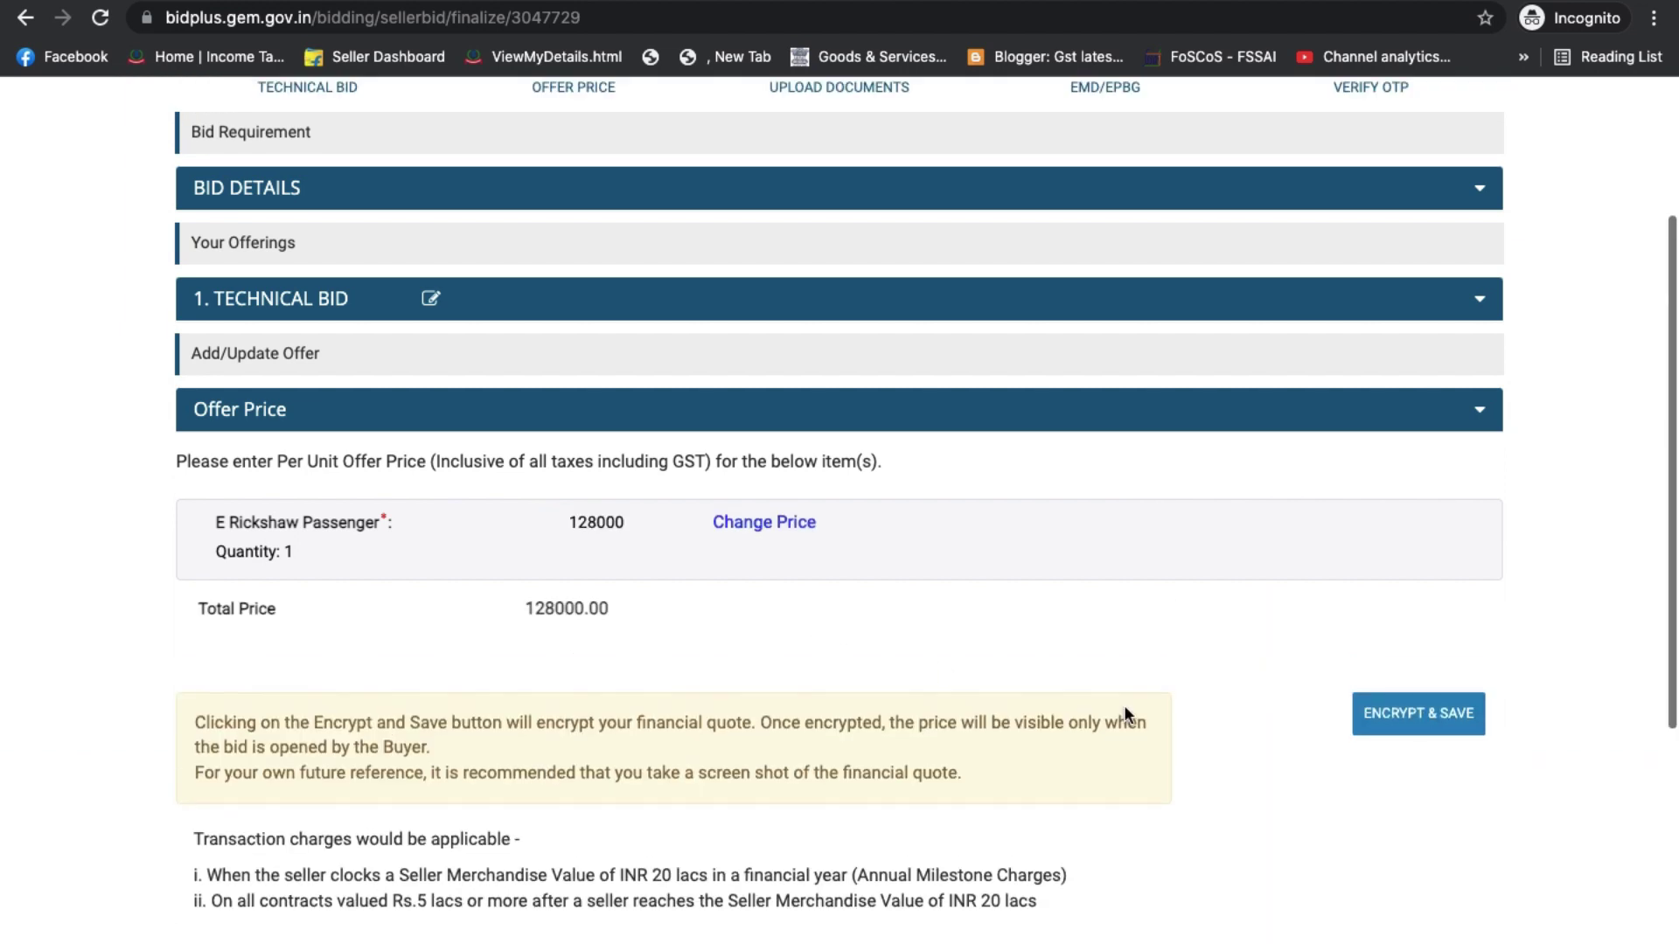
left_click(1392, 716)
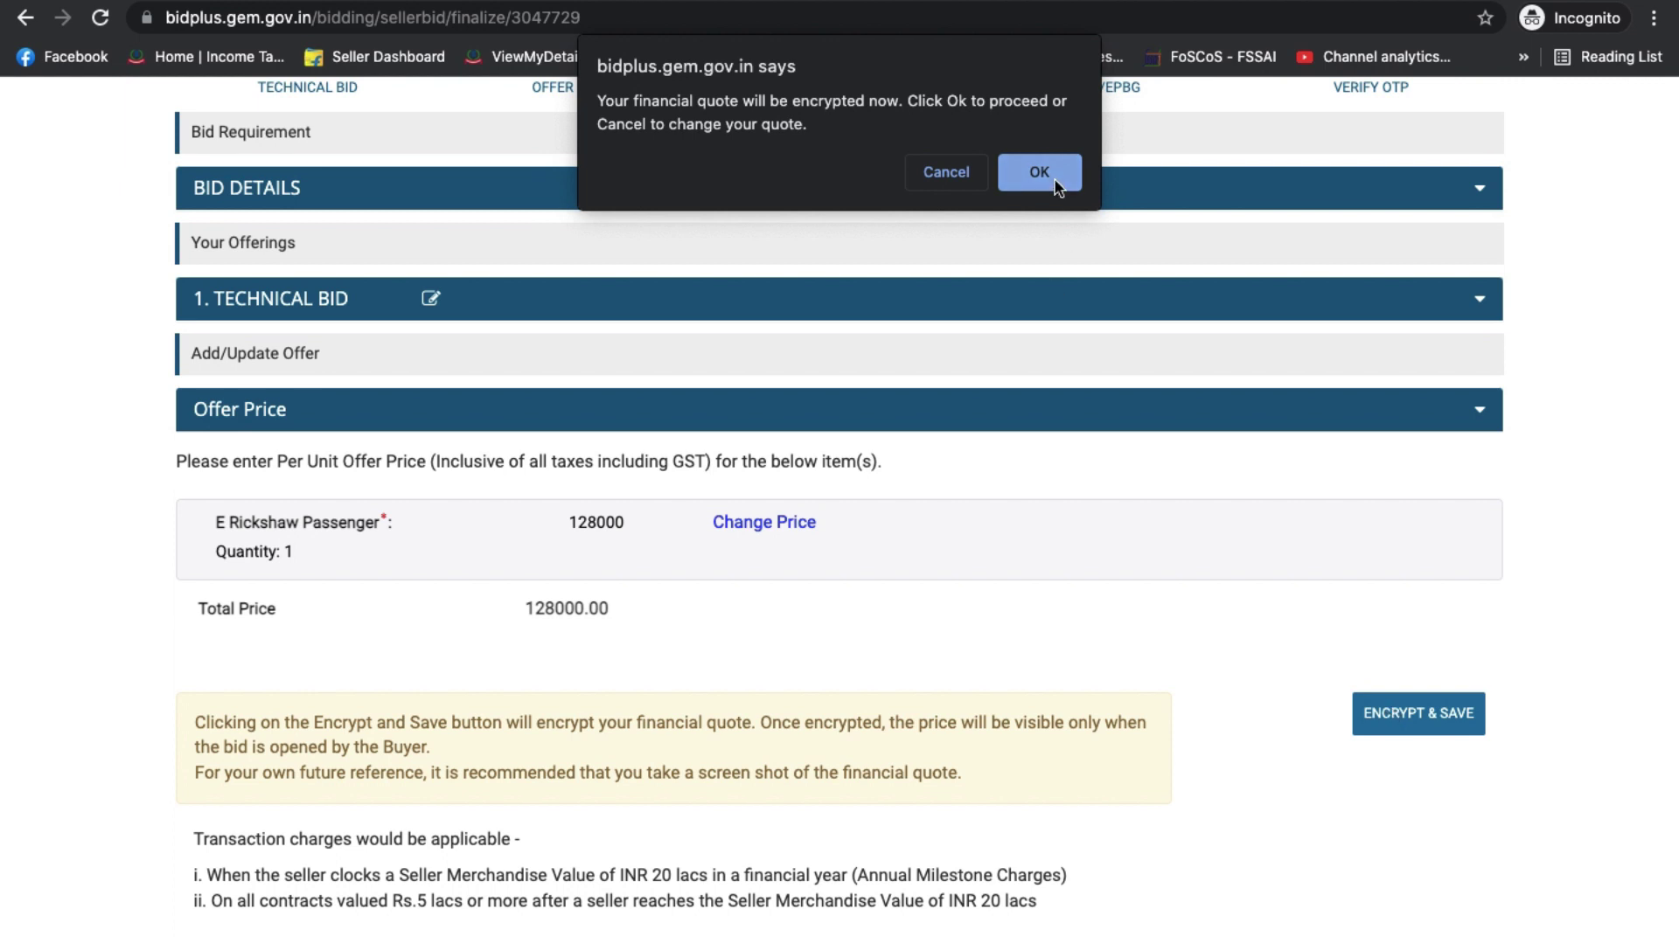
left_click(1039, 174)
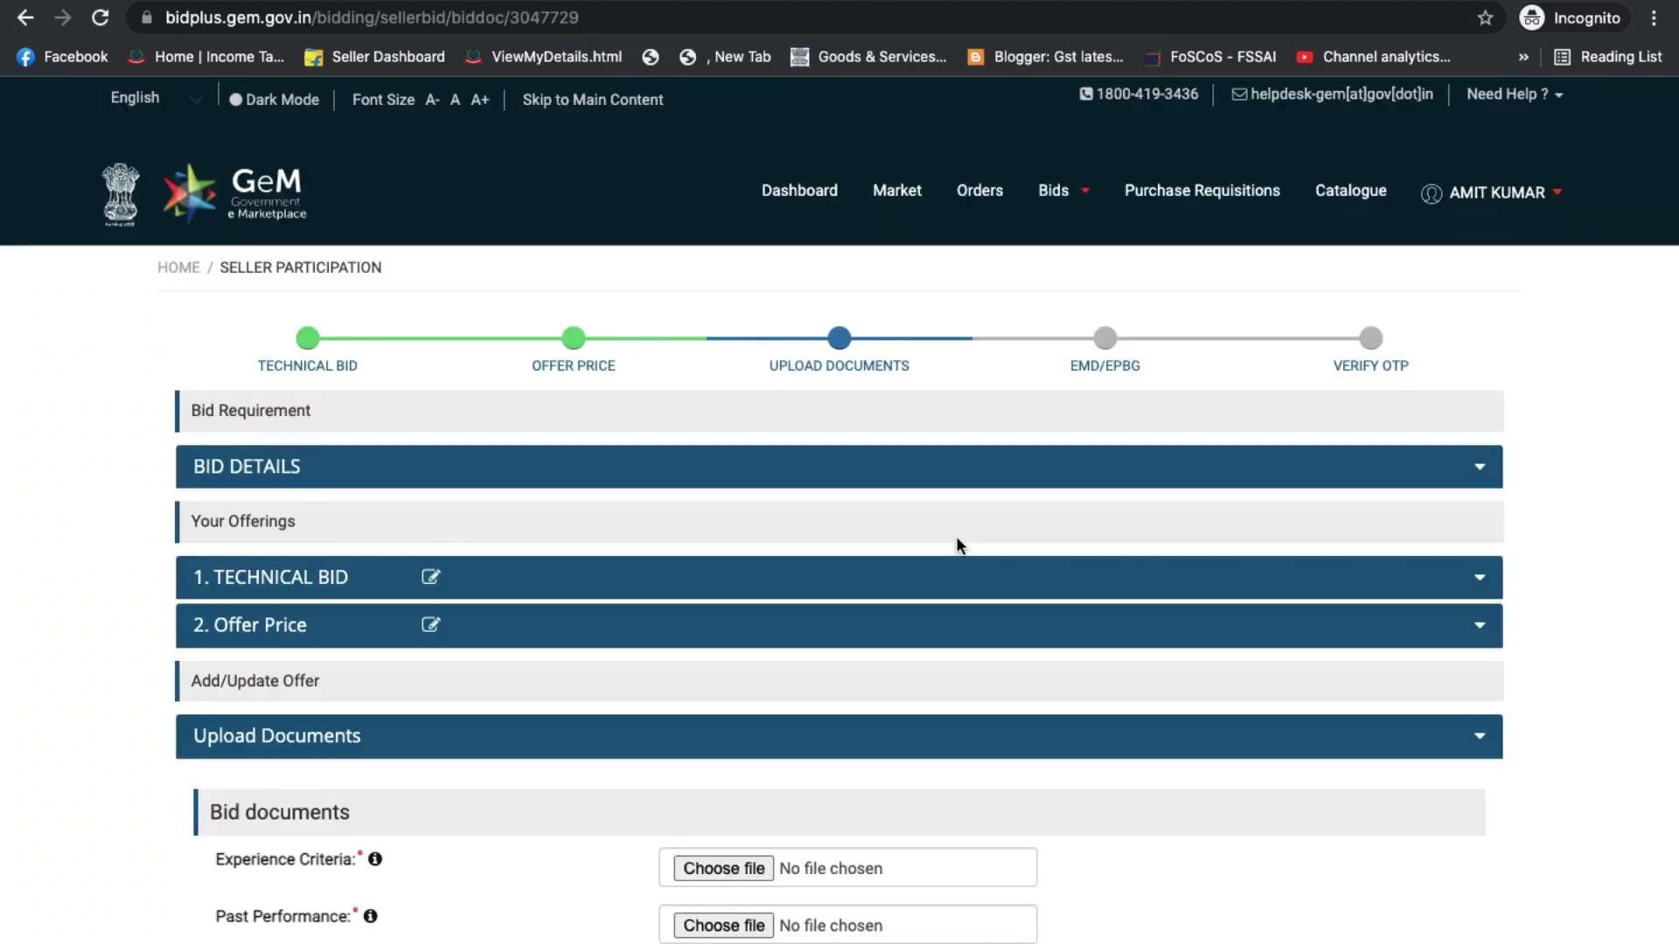
scroll(956, 537, "down", 3)
scroll(830, 731, "down", 2)
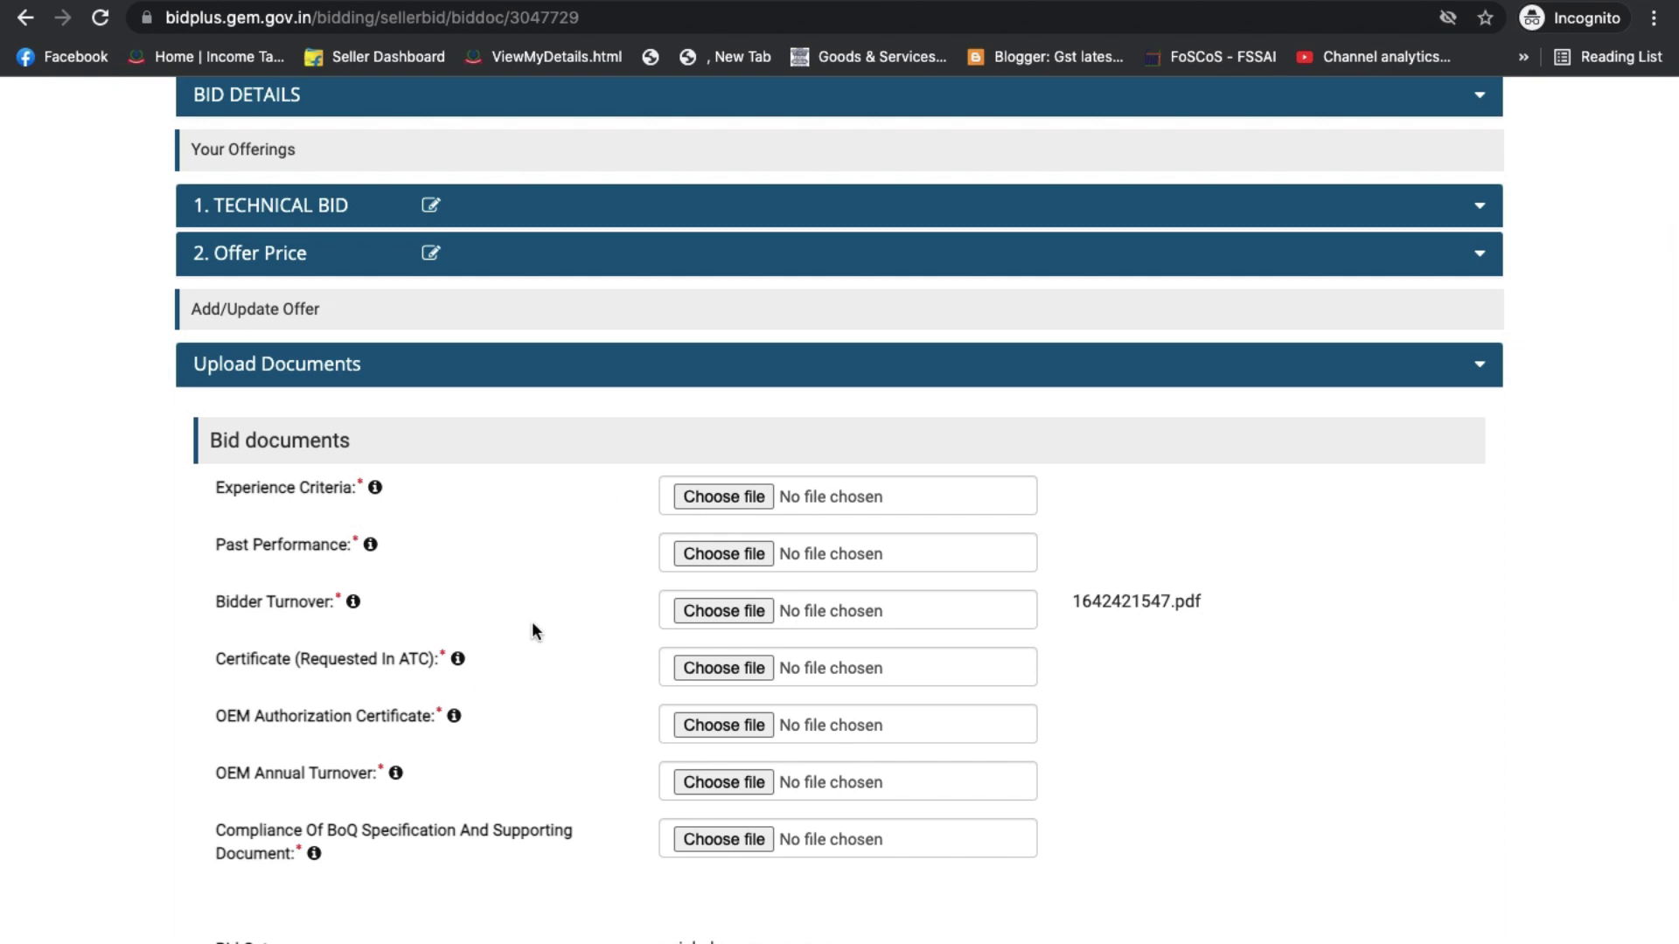
scroll(532, 623, "down", 5)
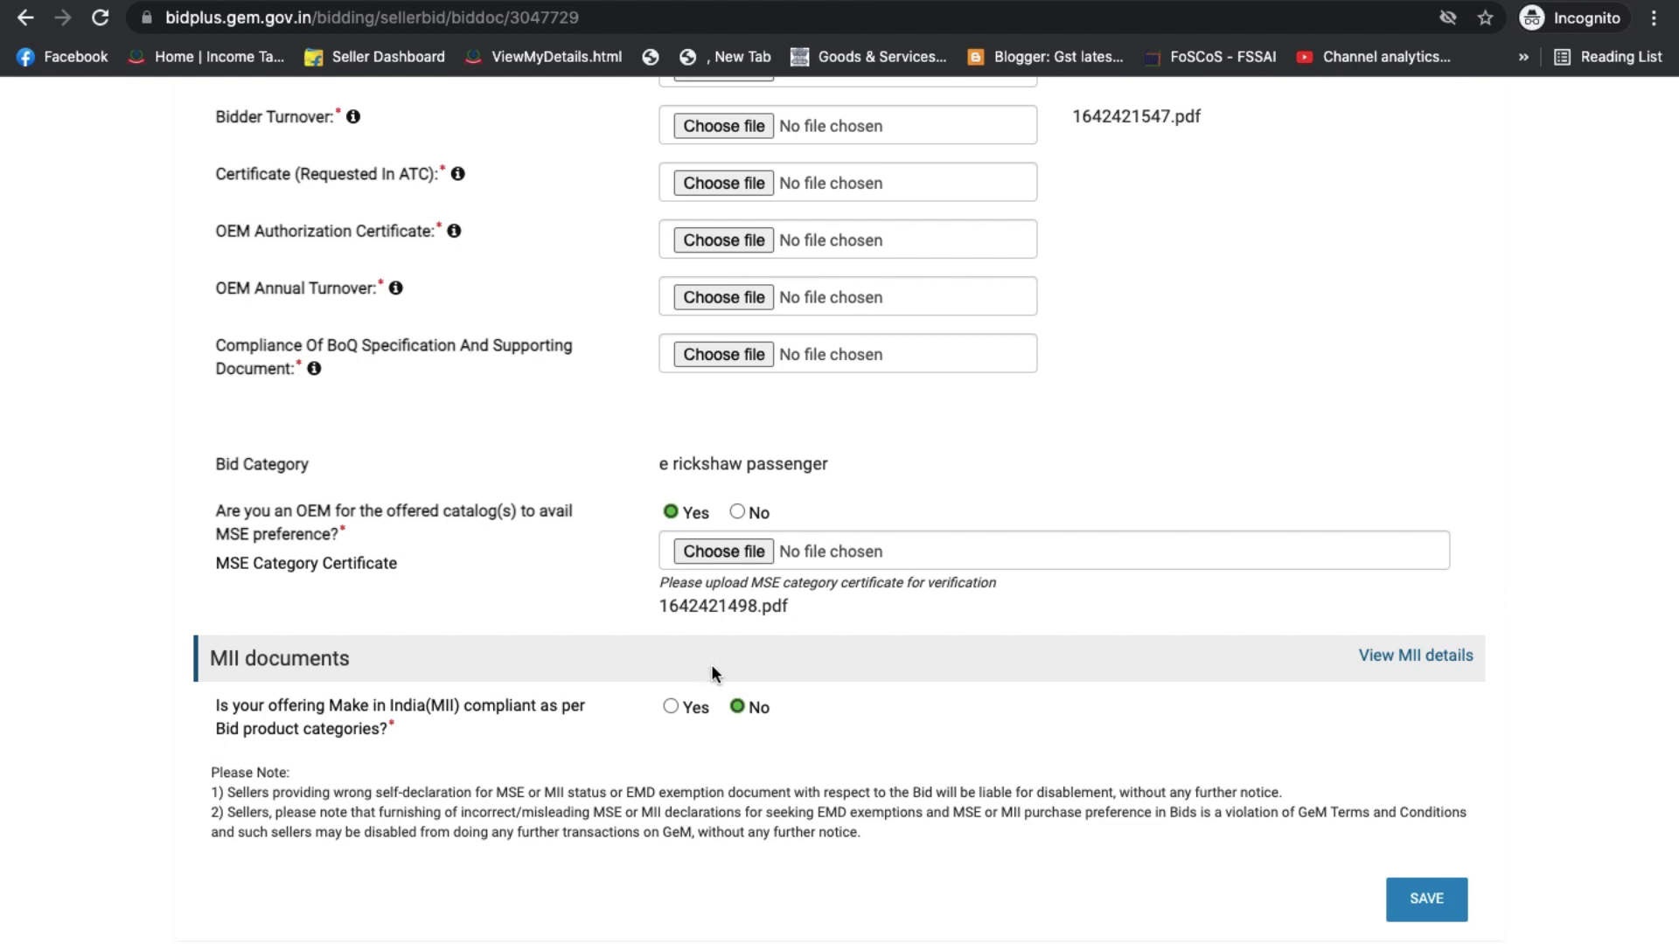
left_click(672, 708)
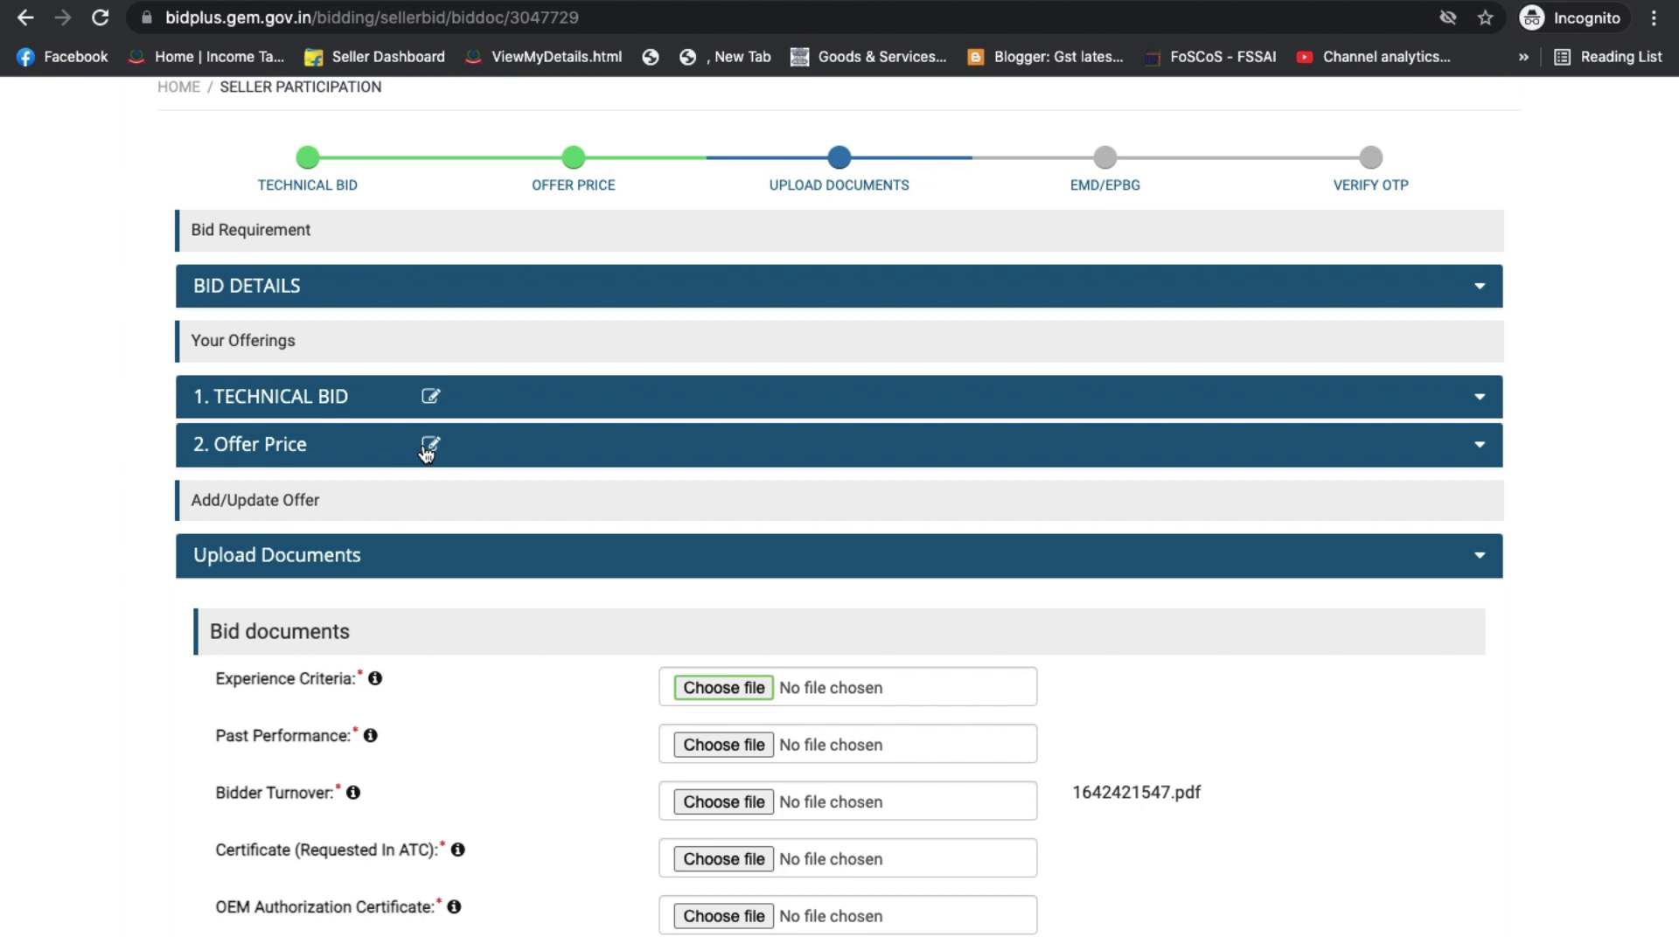
scroll(424, 452, "down", 4)
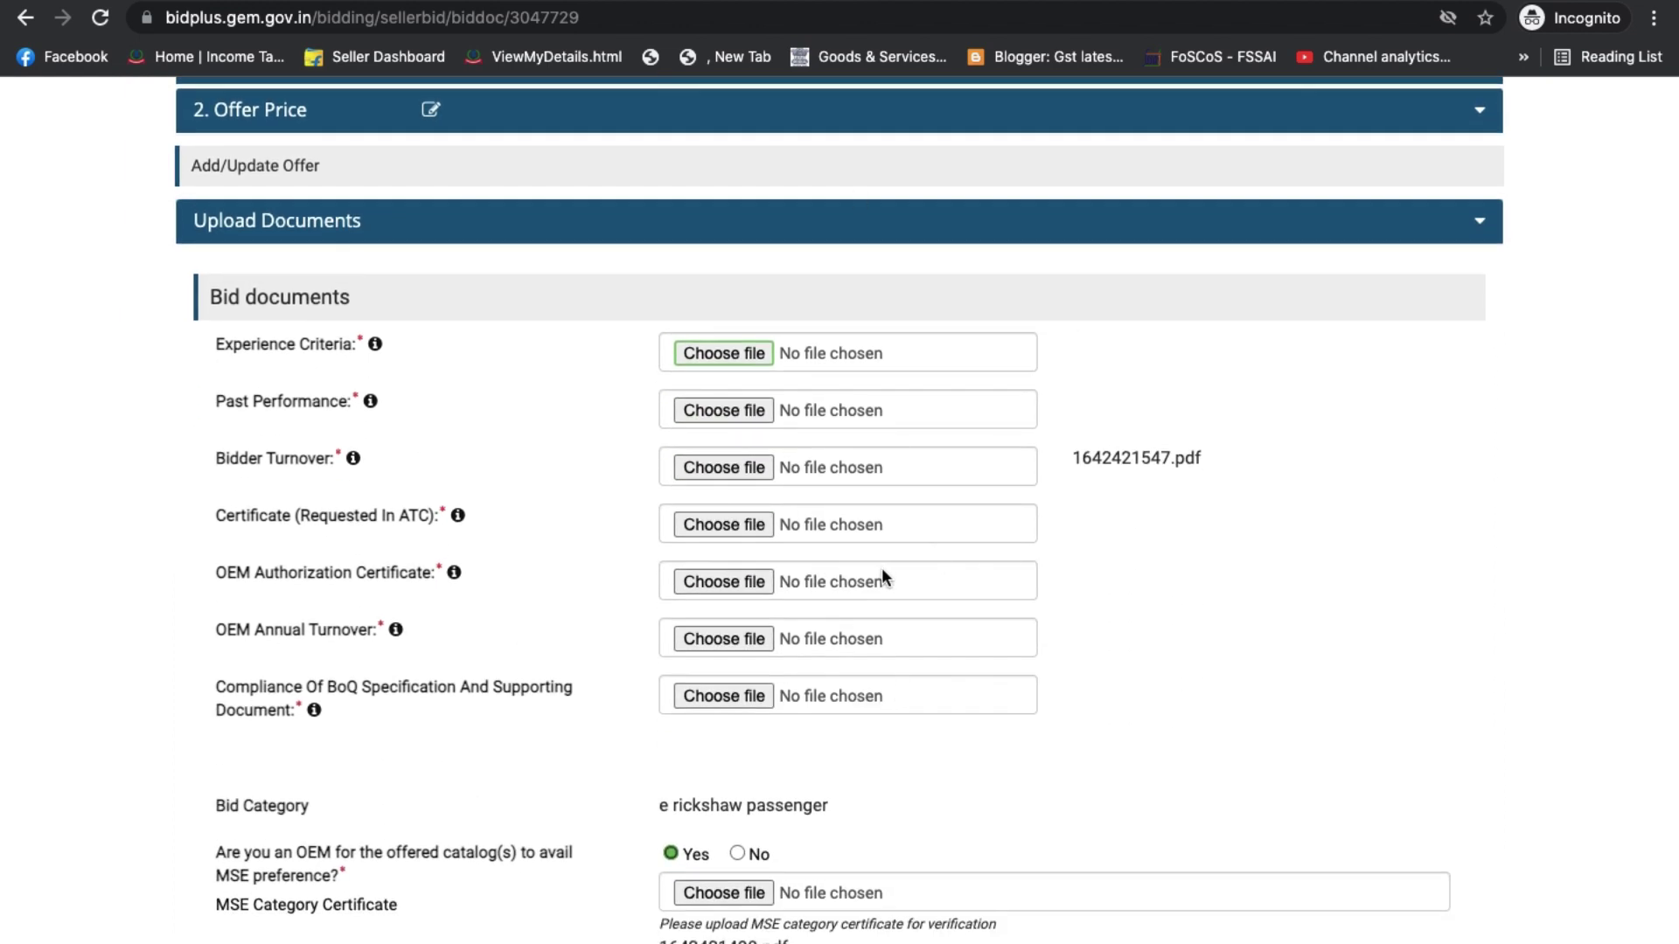
scroll(997, 608, "down", 1)
scroll(997, 607, "up", 1)
scroll(997, 607, "down", 3)
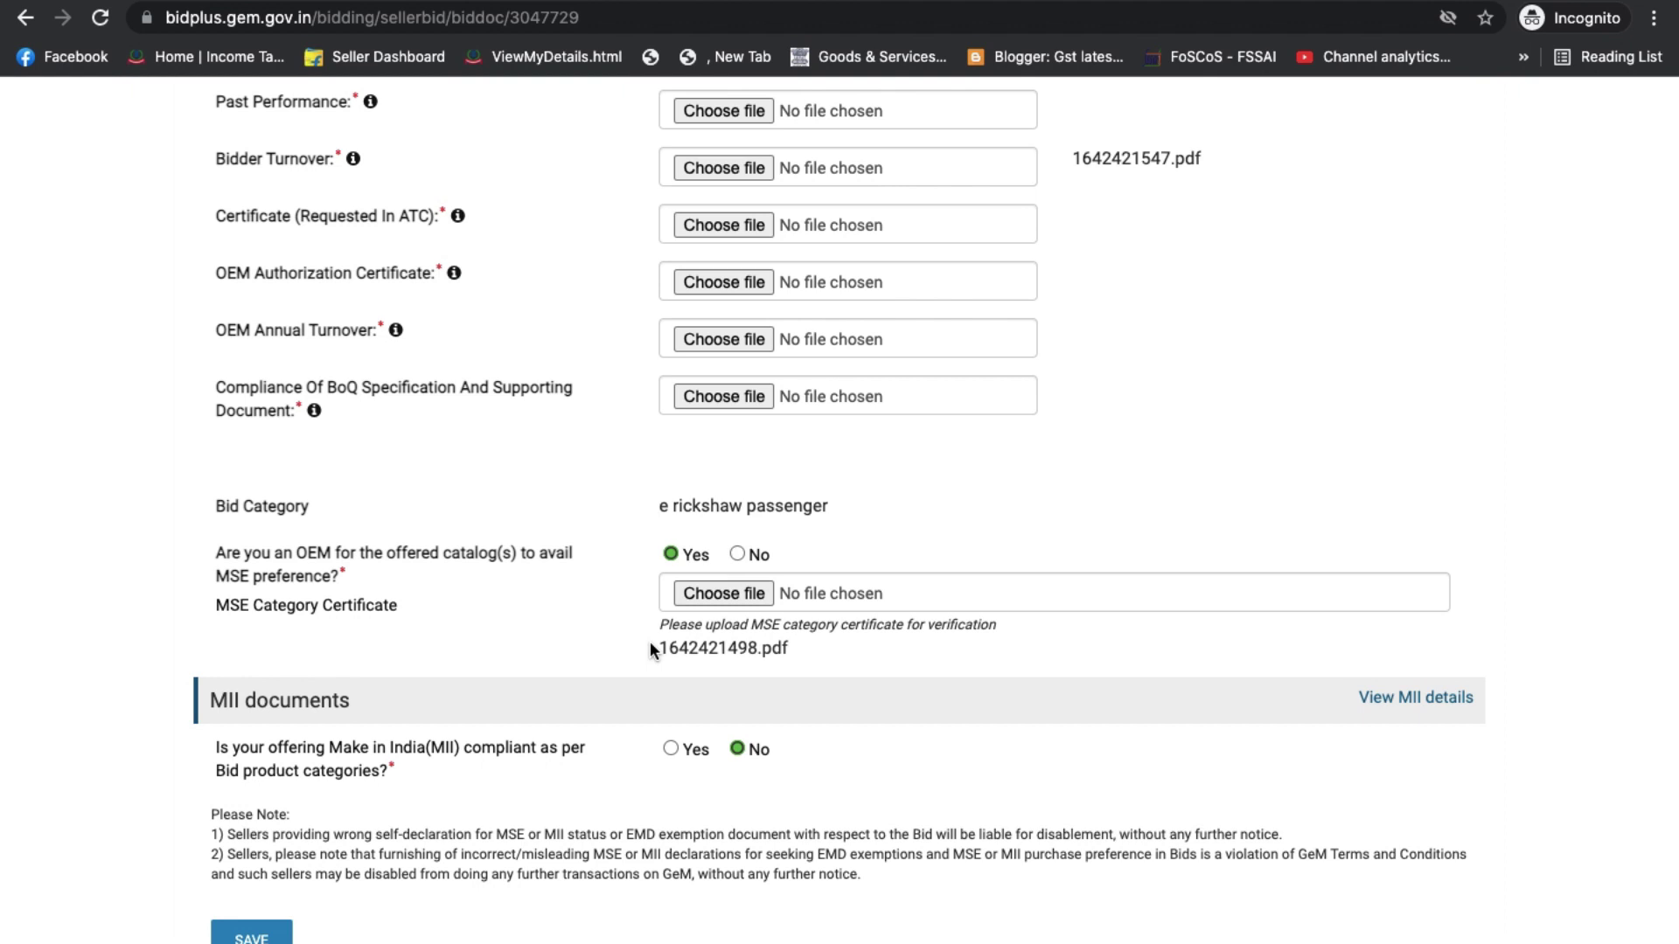
scroll(649, 647, "up", 3)
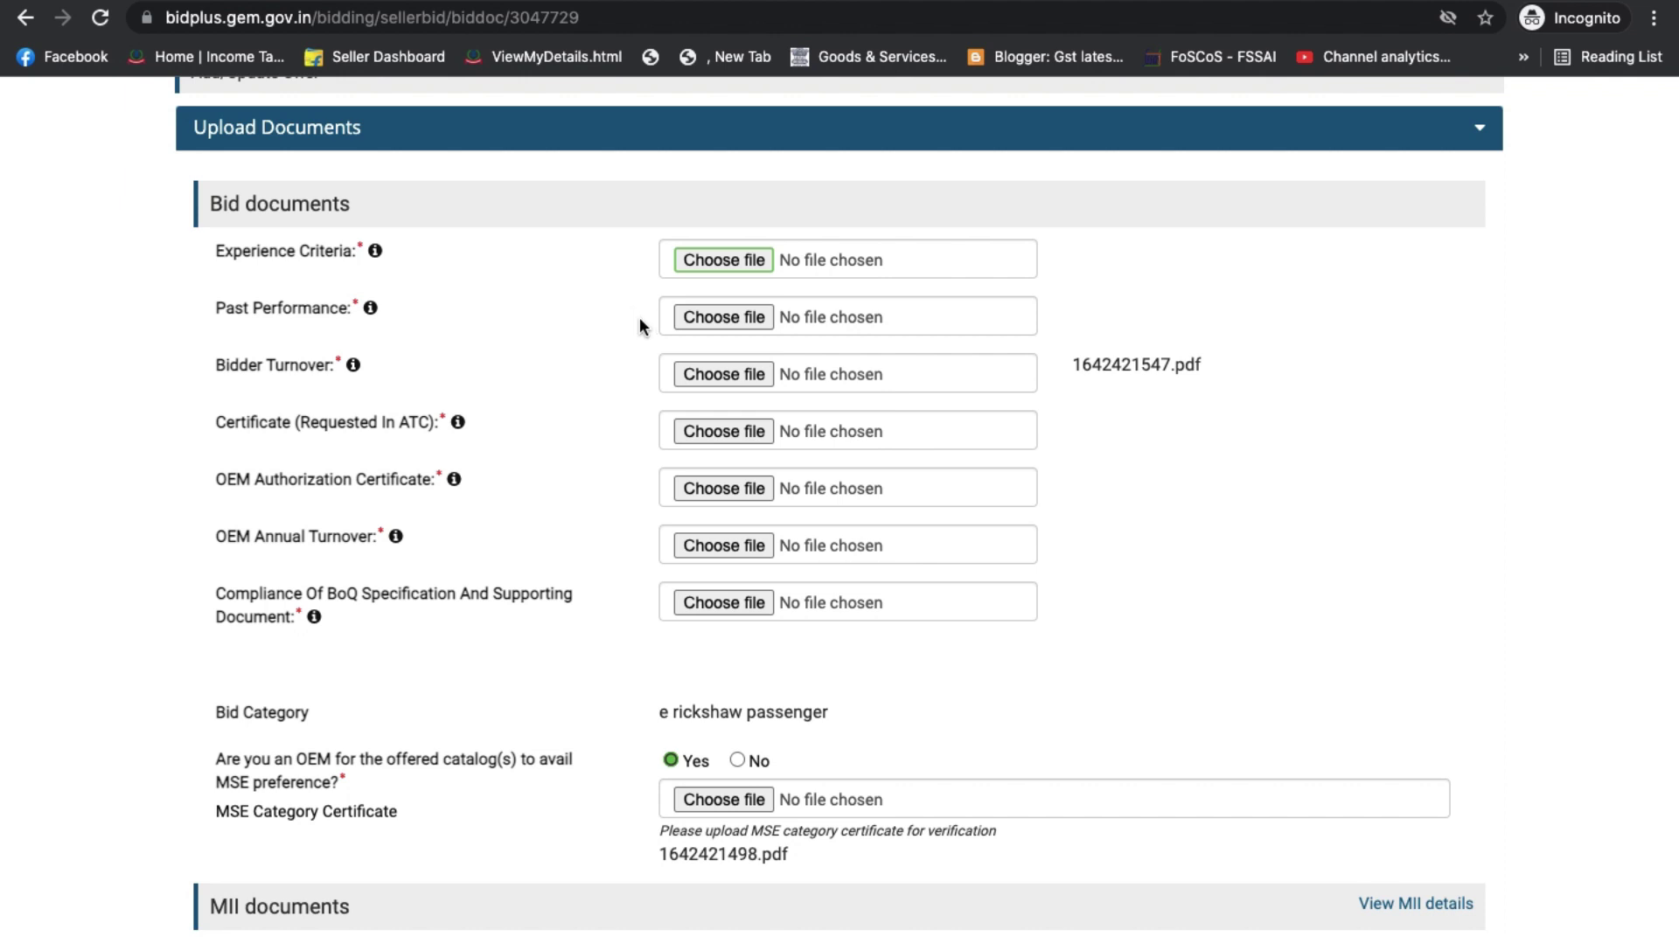
- Choose experience sr groups.pdf for Experience Criteria and upload it
left_click(712, 260)
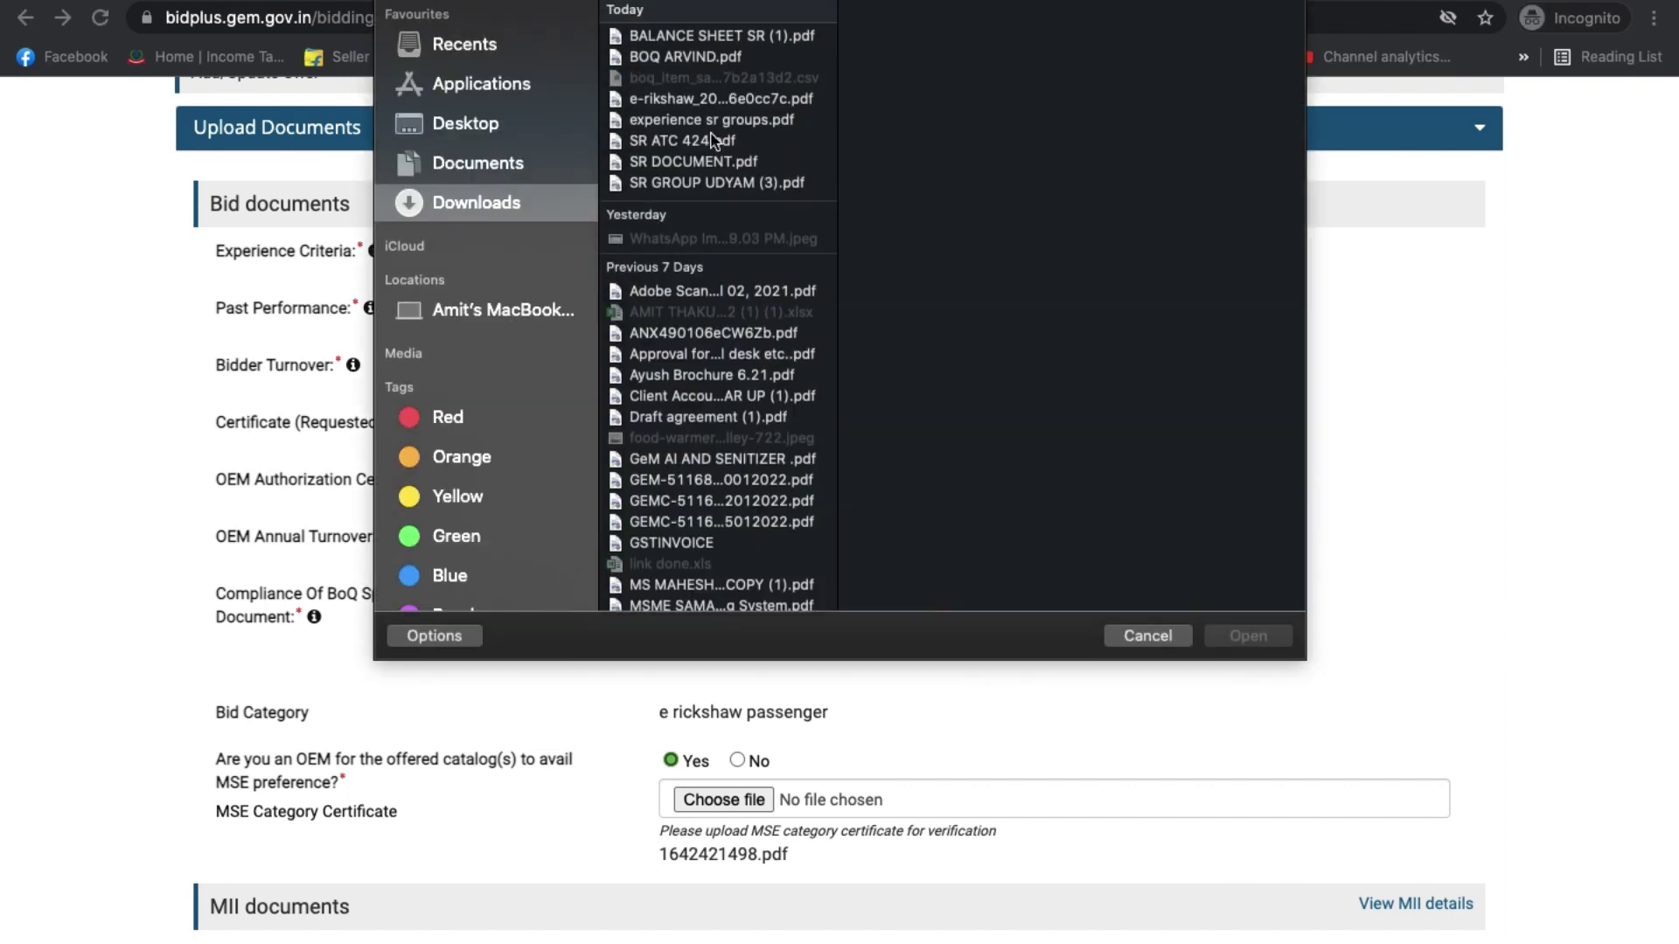
left_click(701, 37)
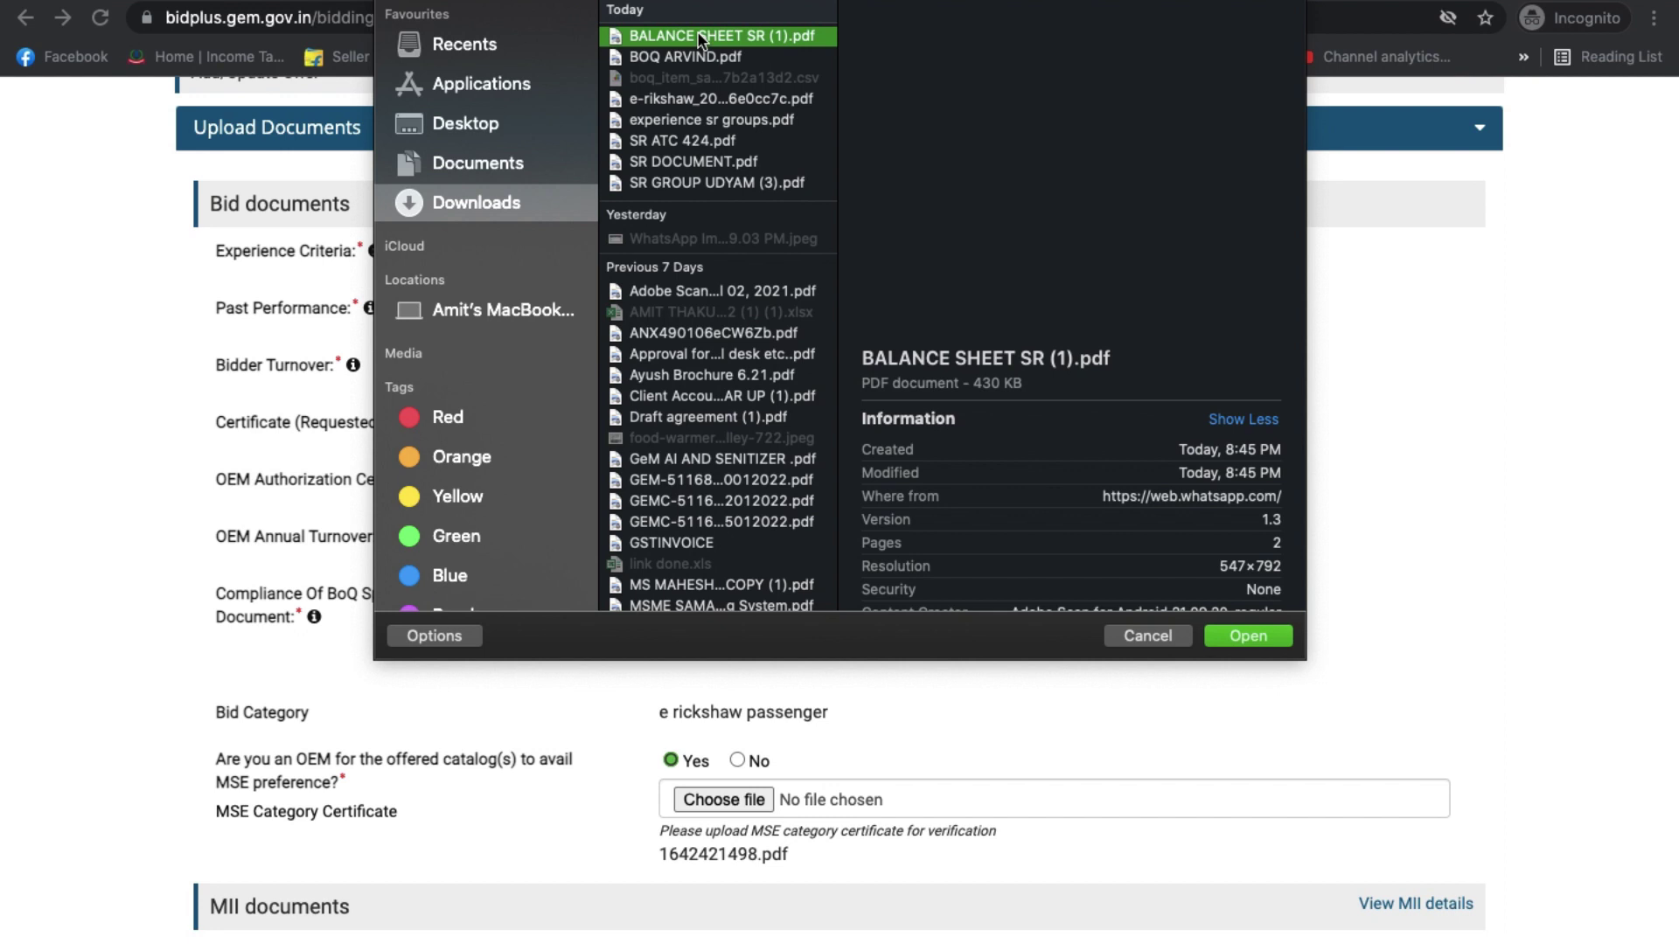
left_click(688, 98)
left_click(690, 120)
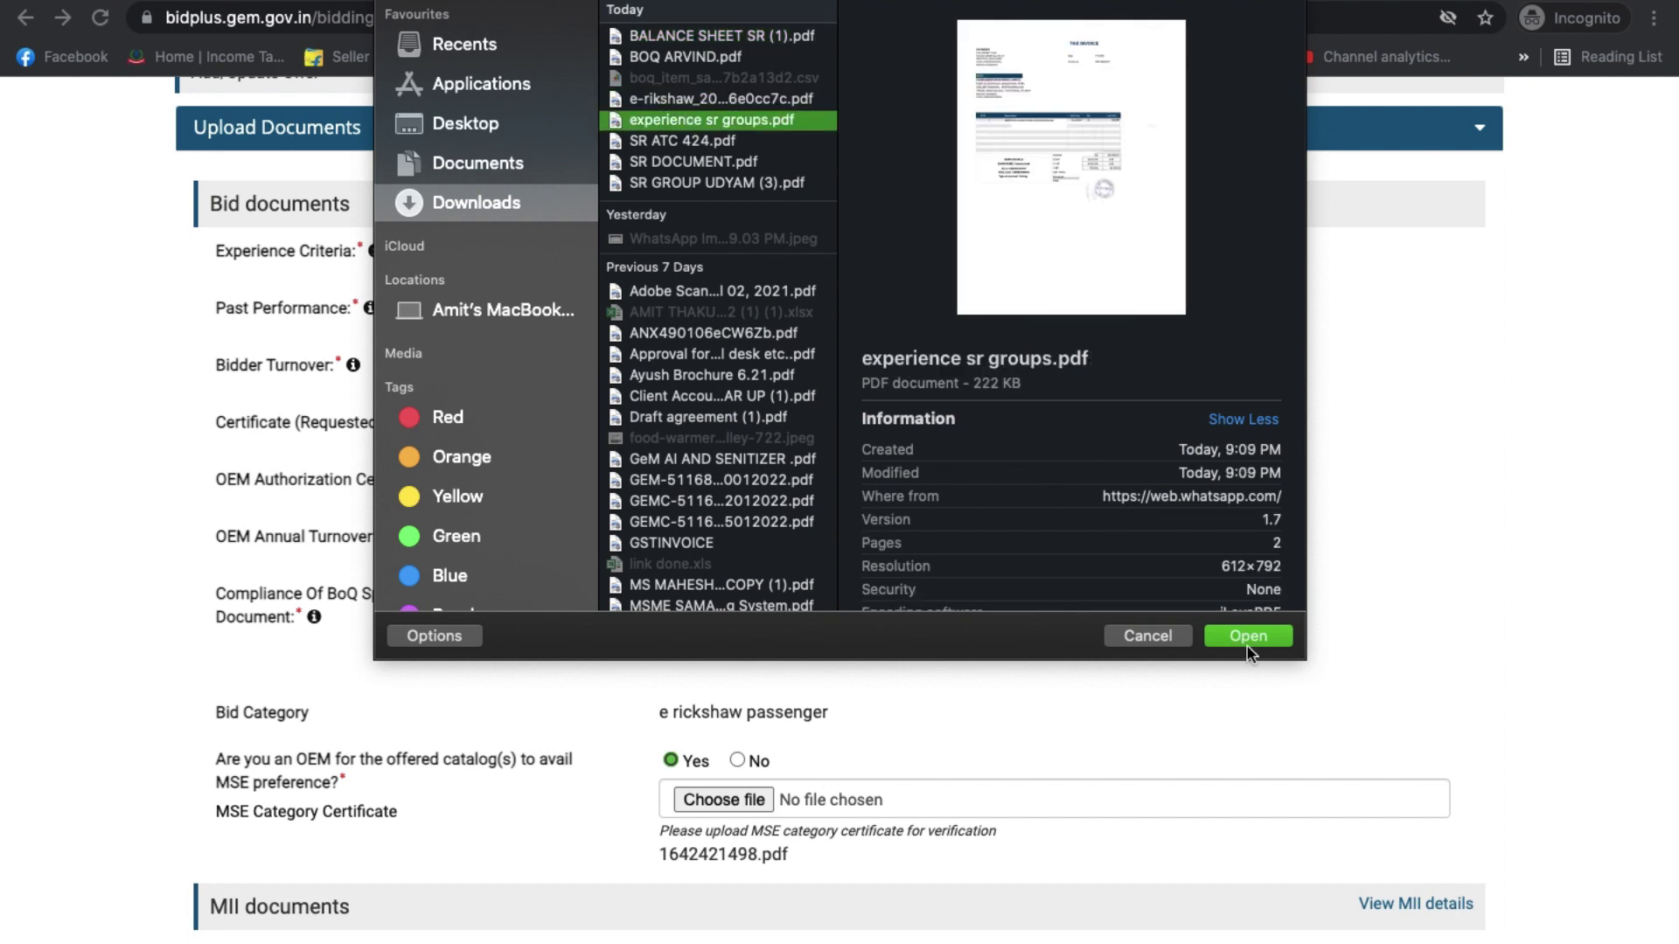
left_click(1248, 636)
- Retry the Experience Criteria chooser with SR DOCUMENT.pdf, then cancel it
left_click(727, 259)
left_click(709, 183)
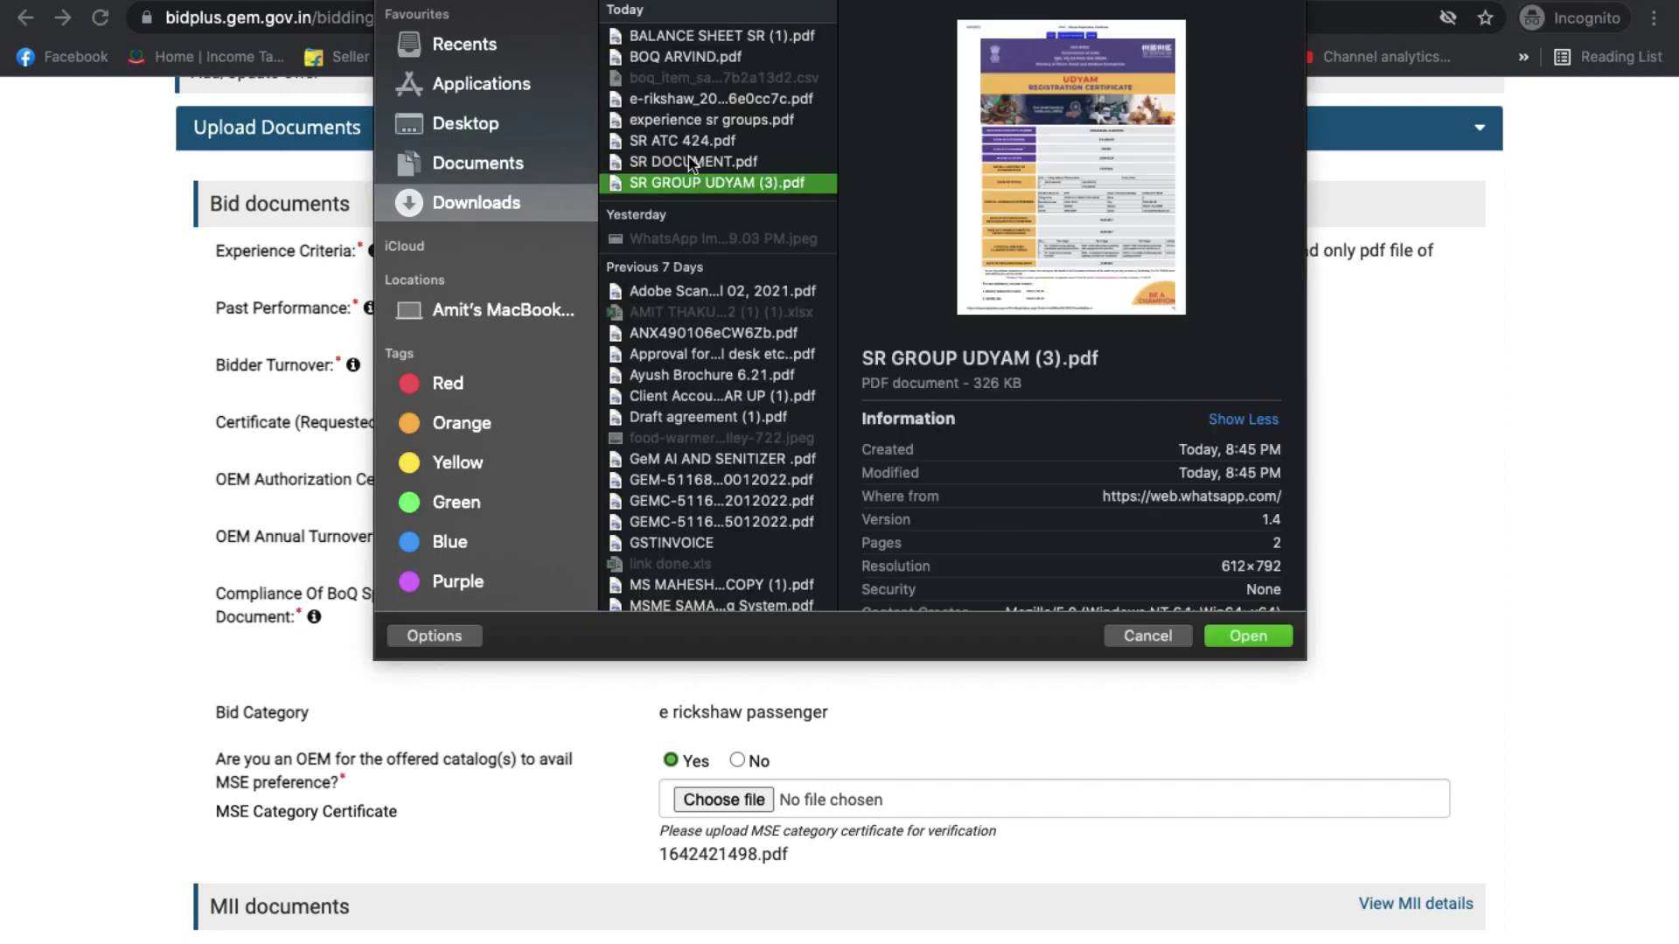
left_click(693, 162)
key("Return")
left_click(758, 254)
left_click(1163, 638)
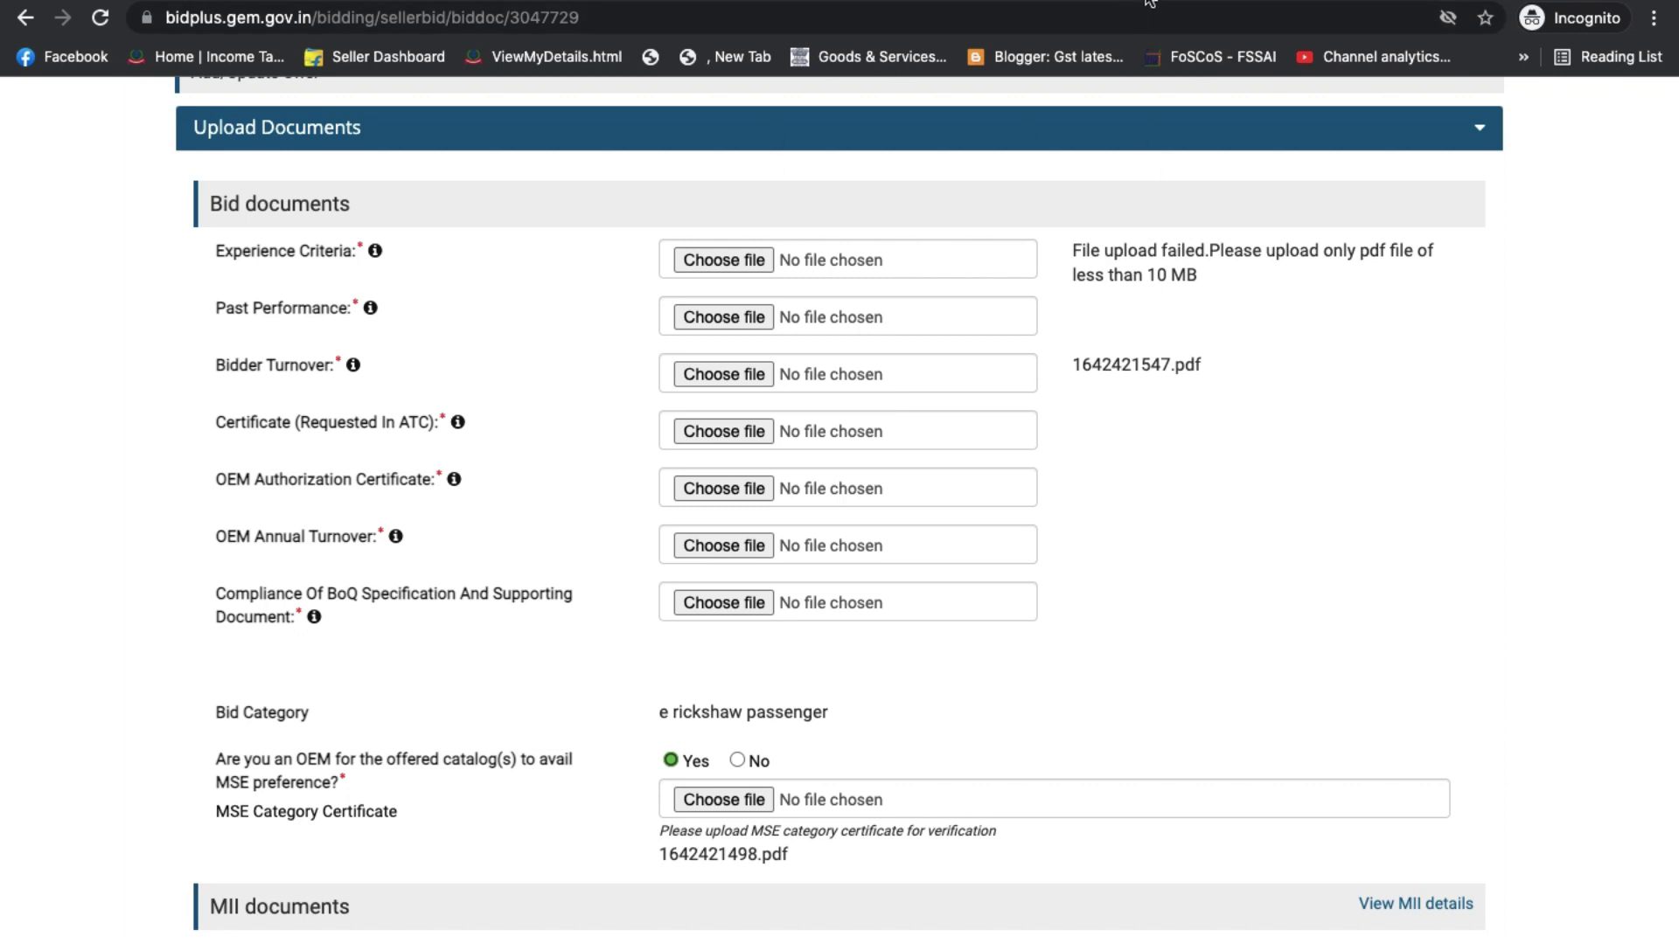
- Search Google for 'PDF FILE SIZE' in a new tab to find online PDF compressors
key("super+t")
type("PDF FILE ")
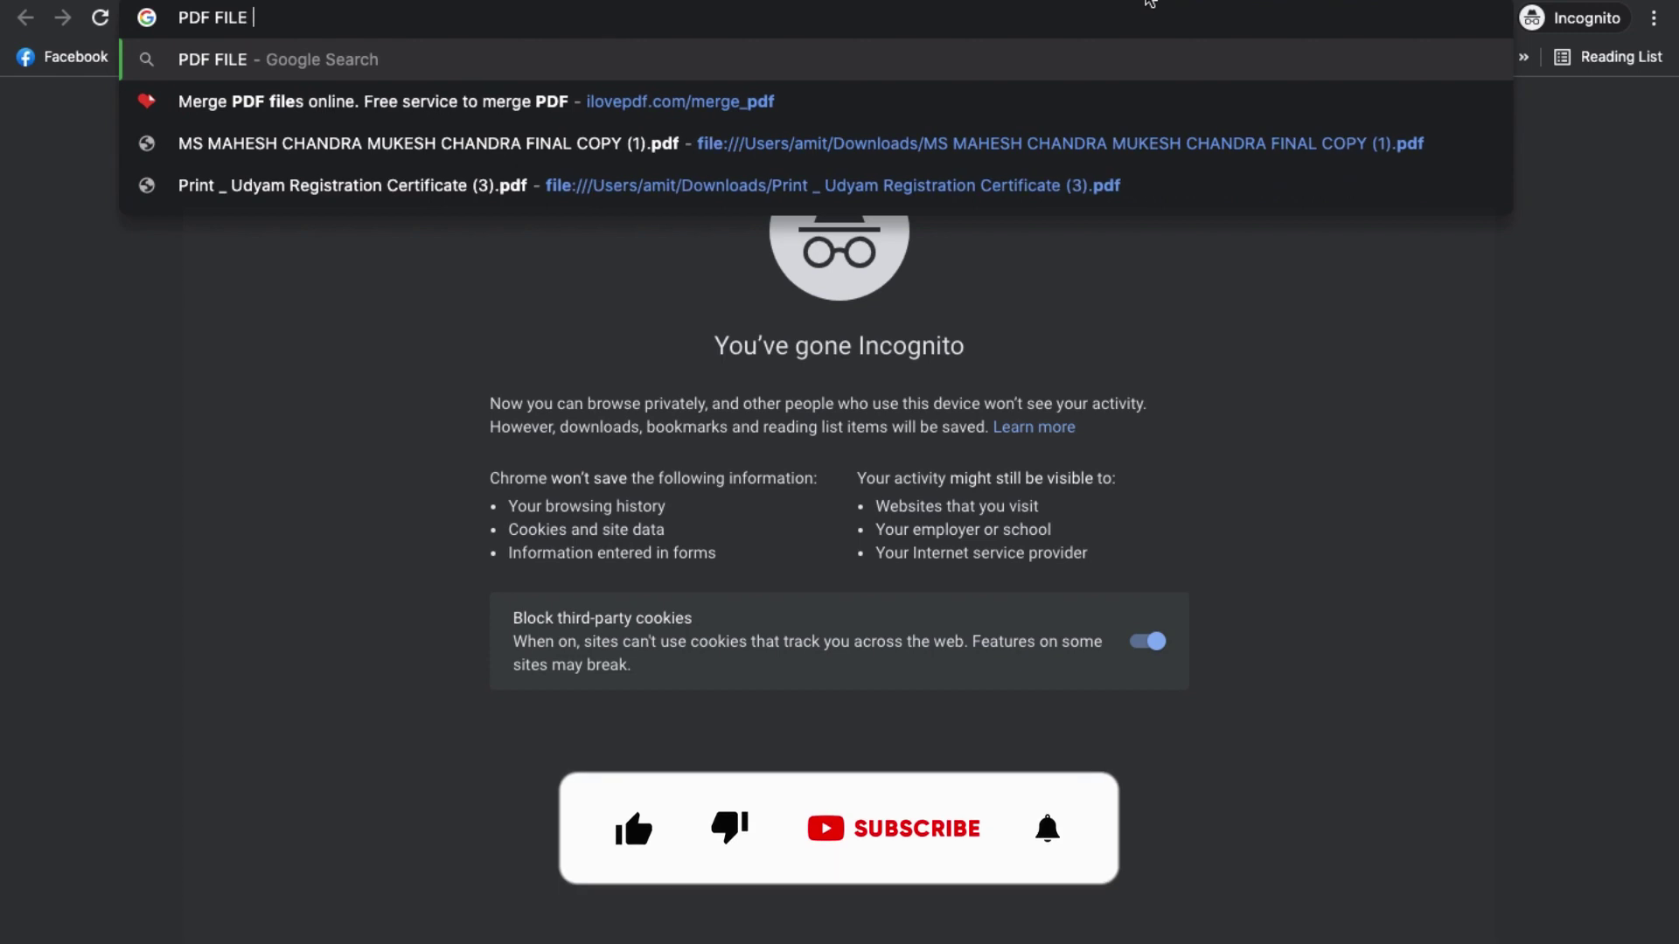
type("SIZE")
key("Return")
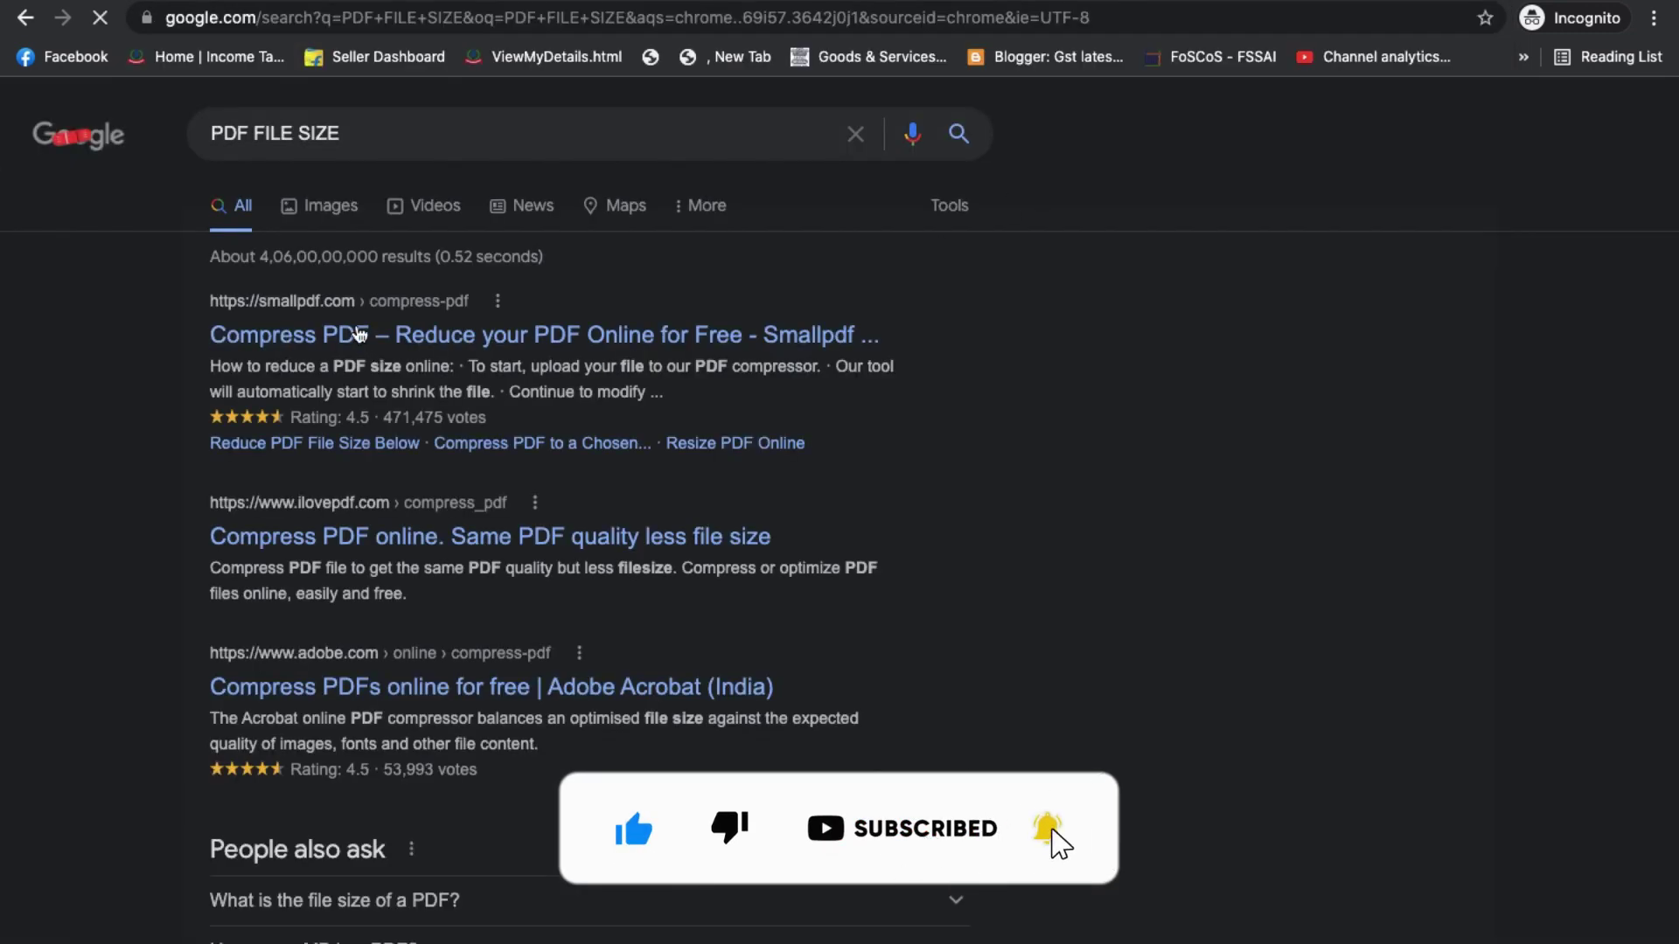
scroll(360, 333, "down", 1)
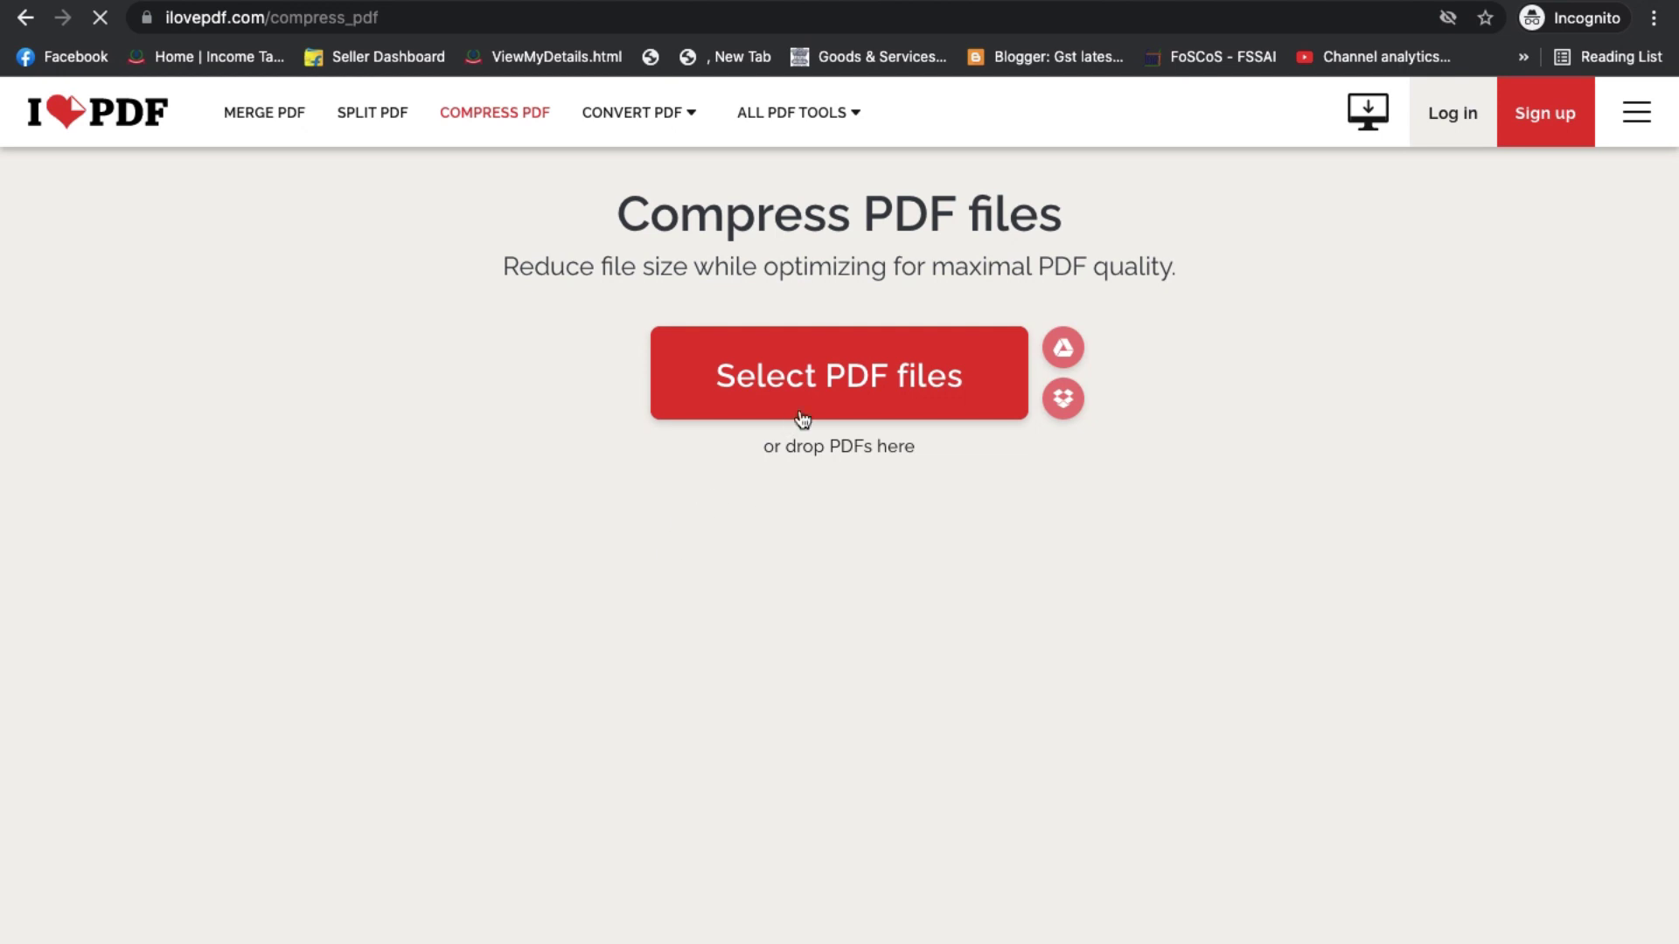
- Load experience sr groups.pdf into iLovePDF's Compress PDF tool
left_click(806, 388)
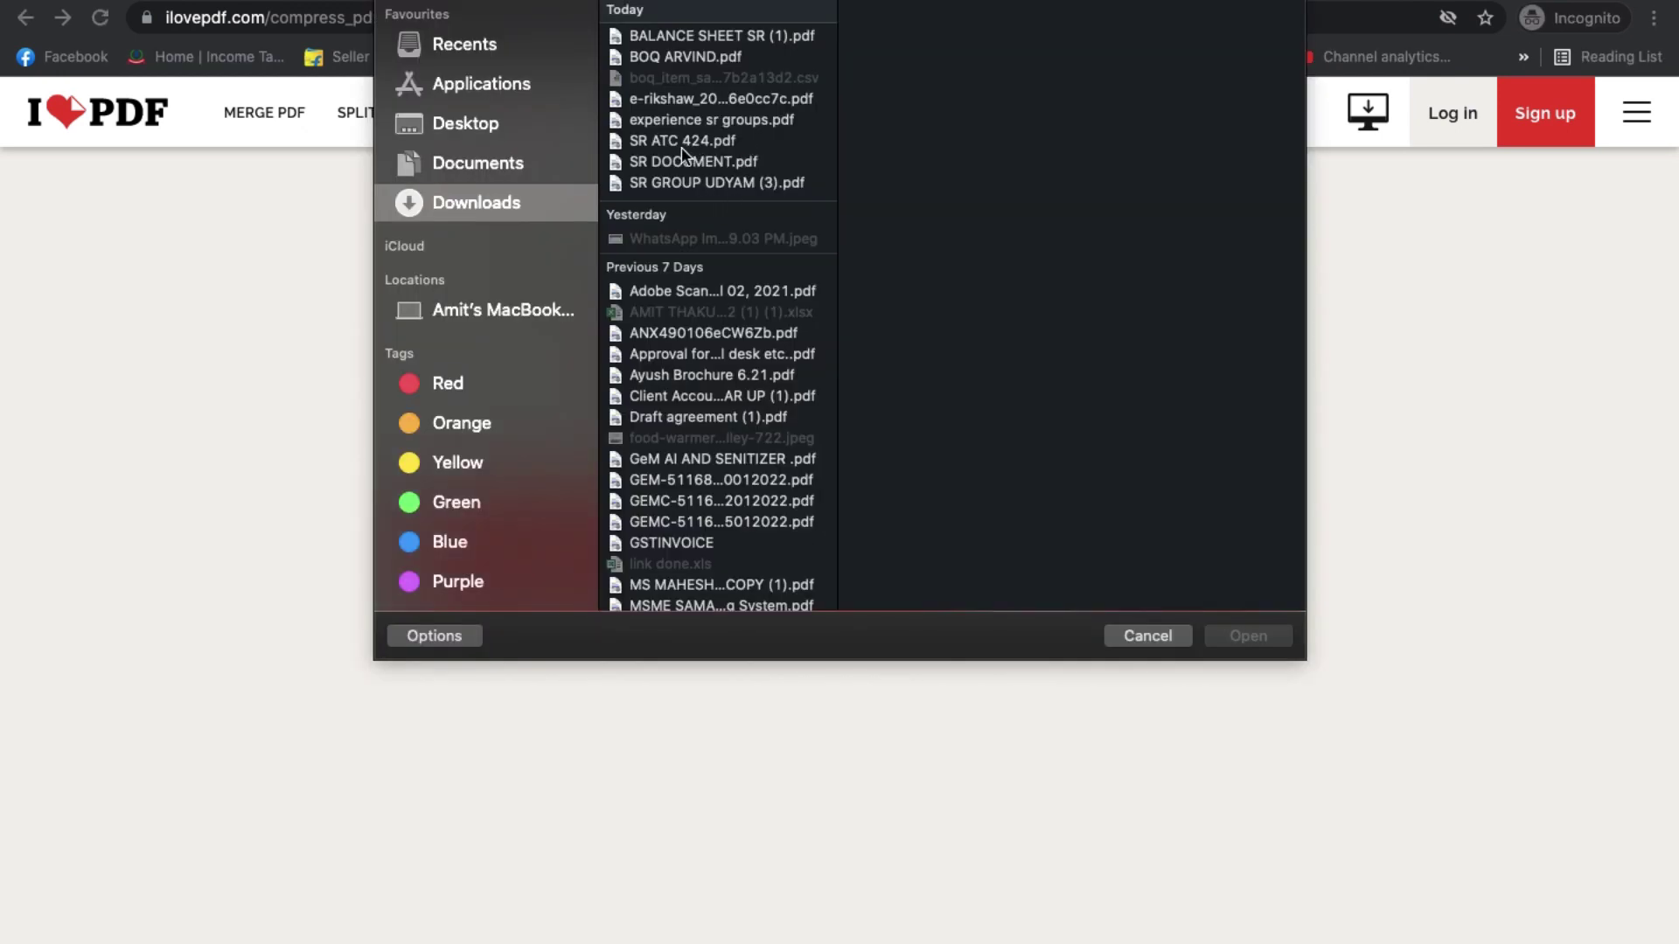
left_click(685, 141)
left_click(710, 119)
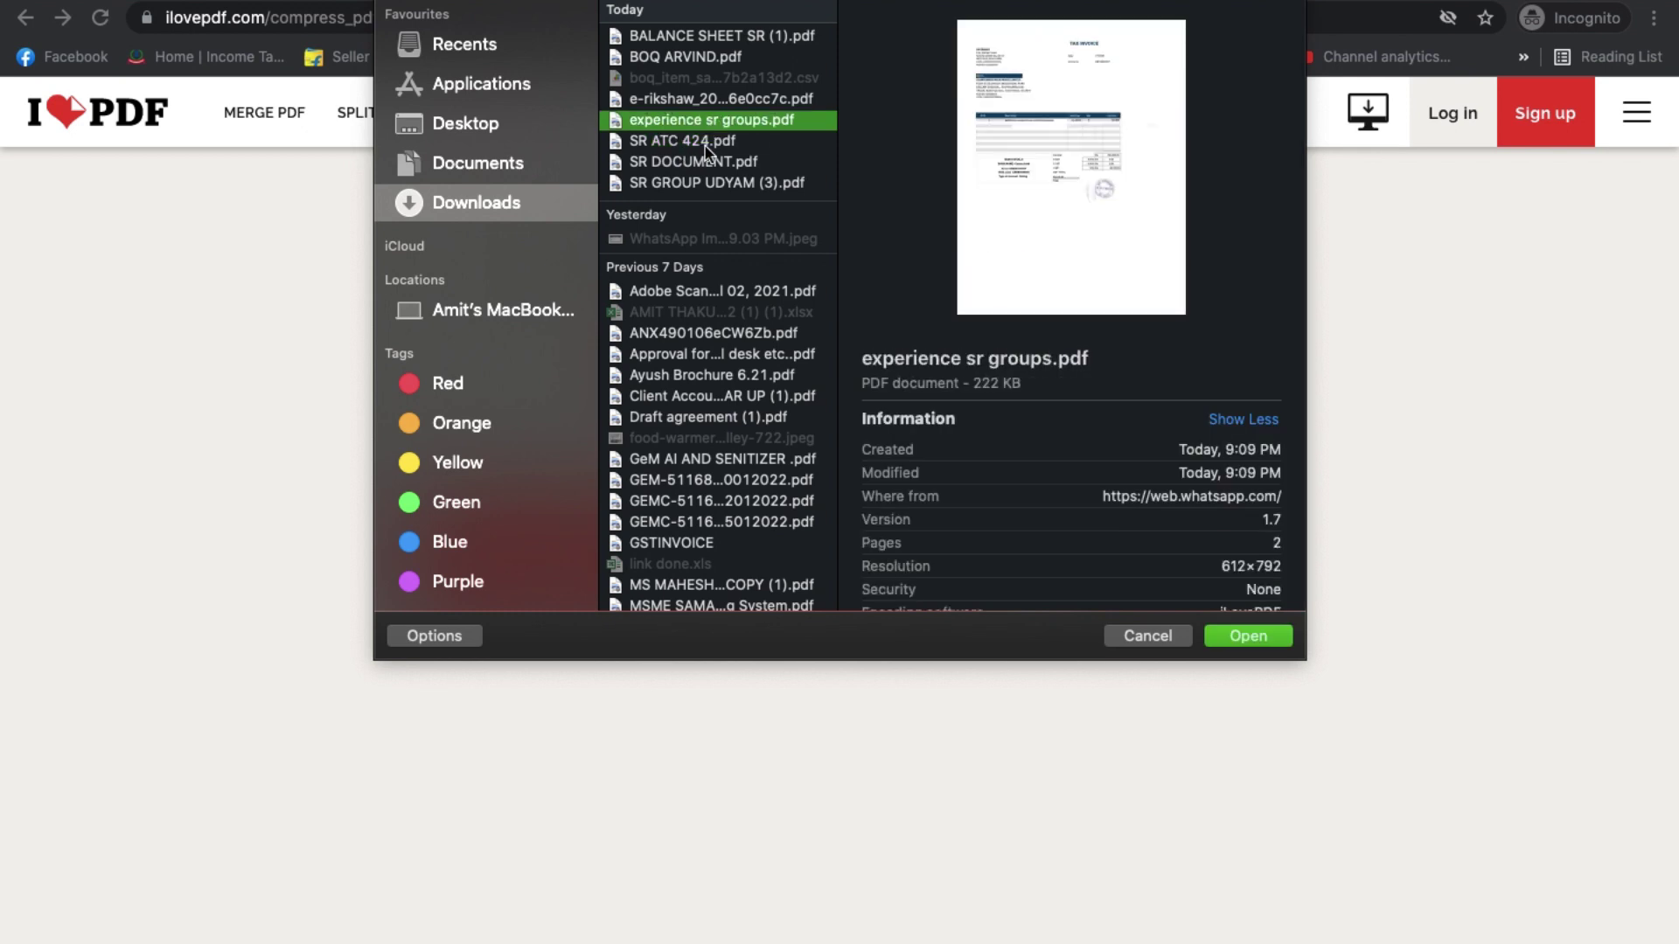
left_click(713, 186)
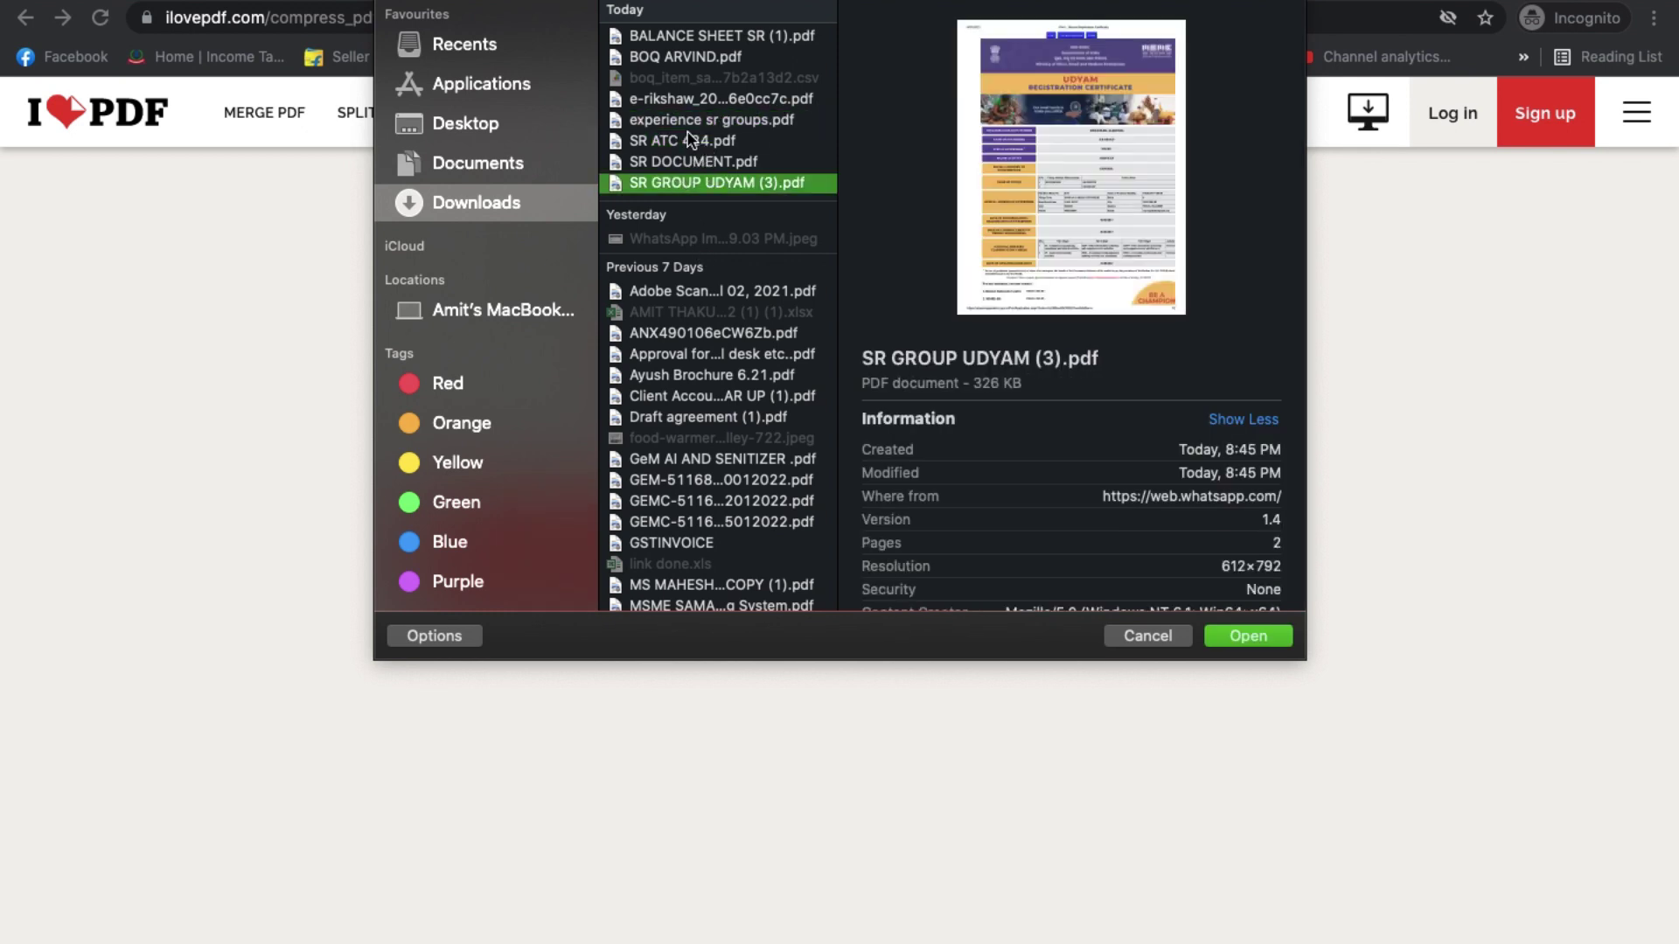
double_click(709, 123)
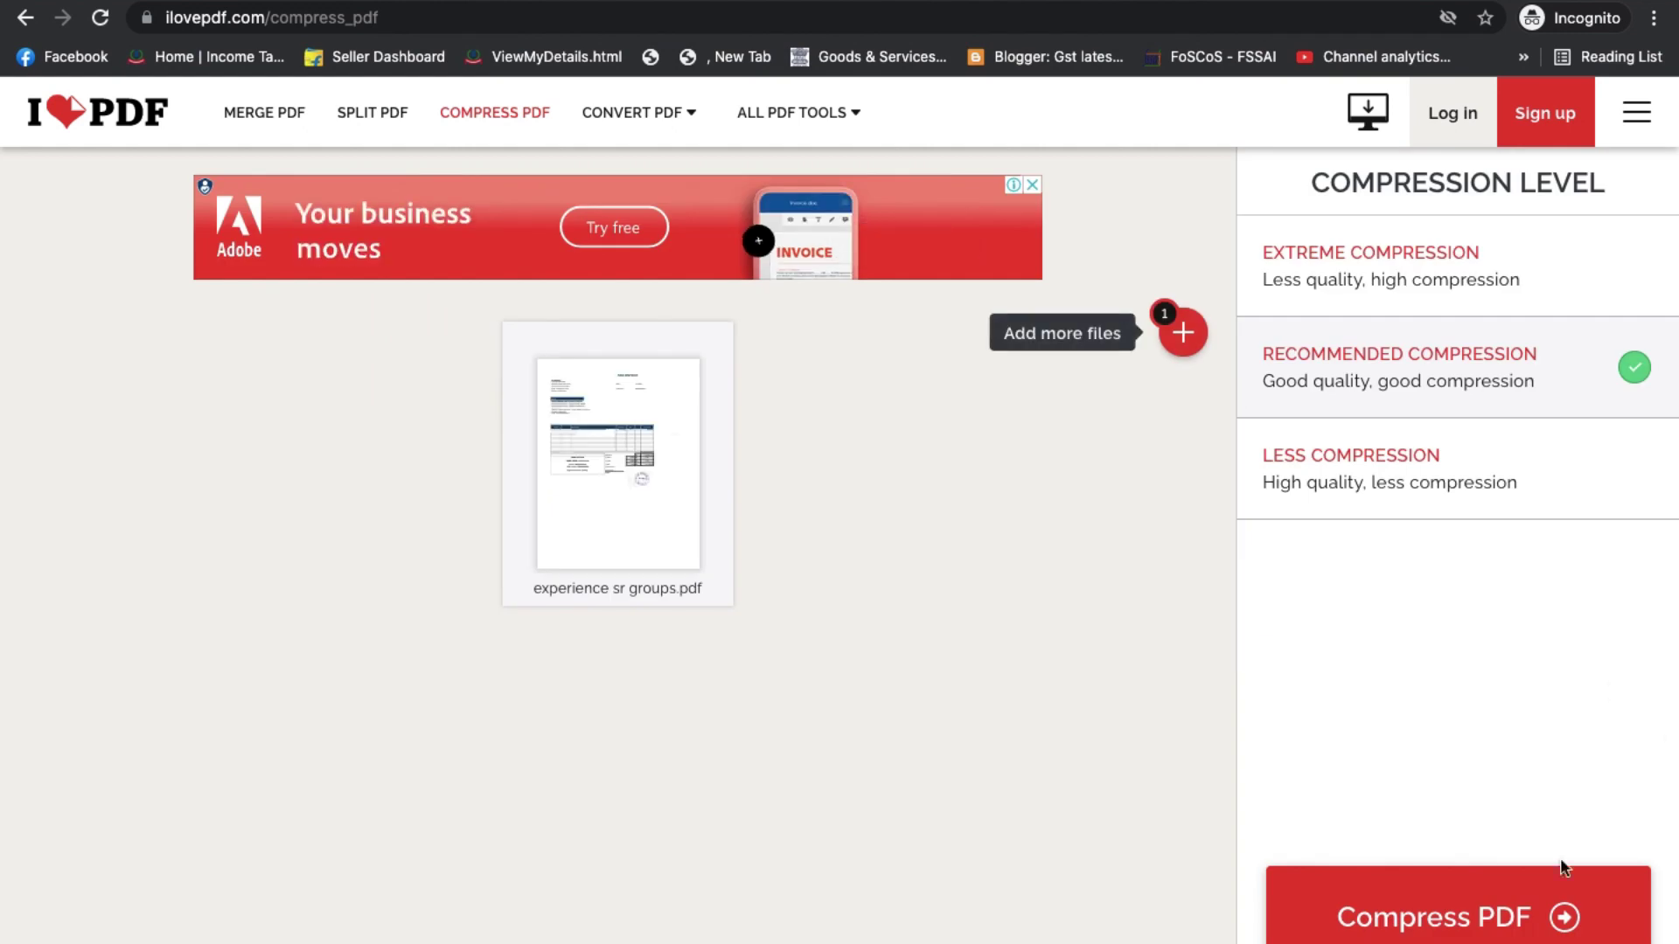
- Compress it from 216.72 KB to 95.89 KB, download the copy, and return to GeM
left_click(1544, 910)
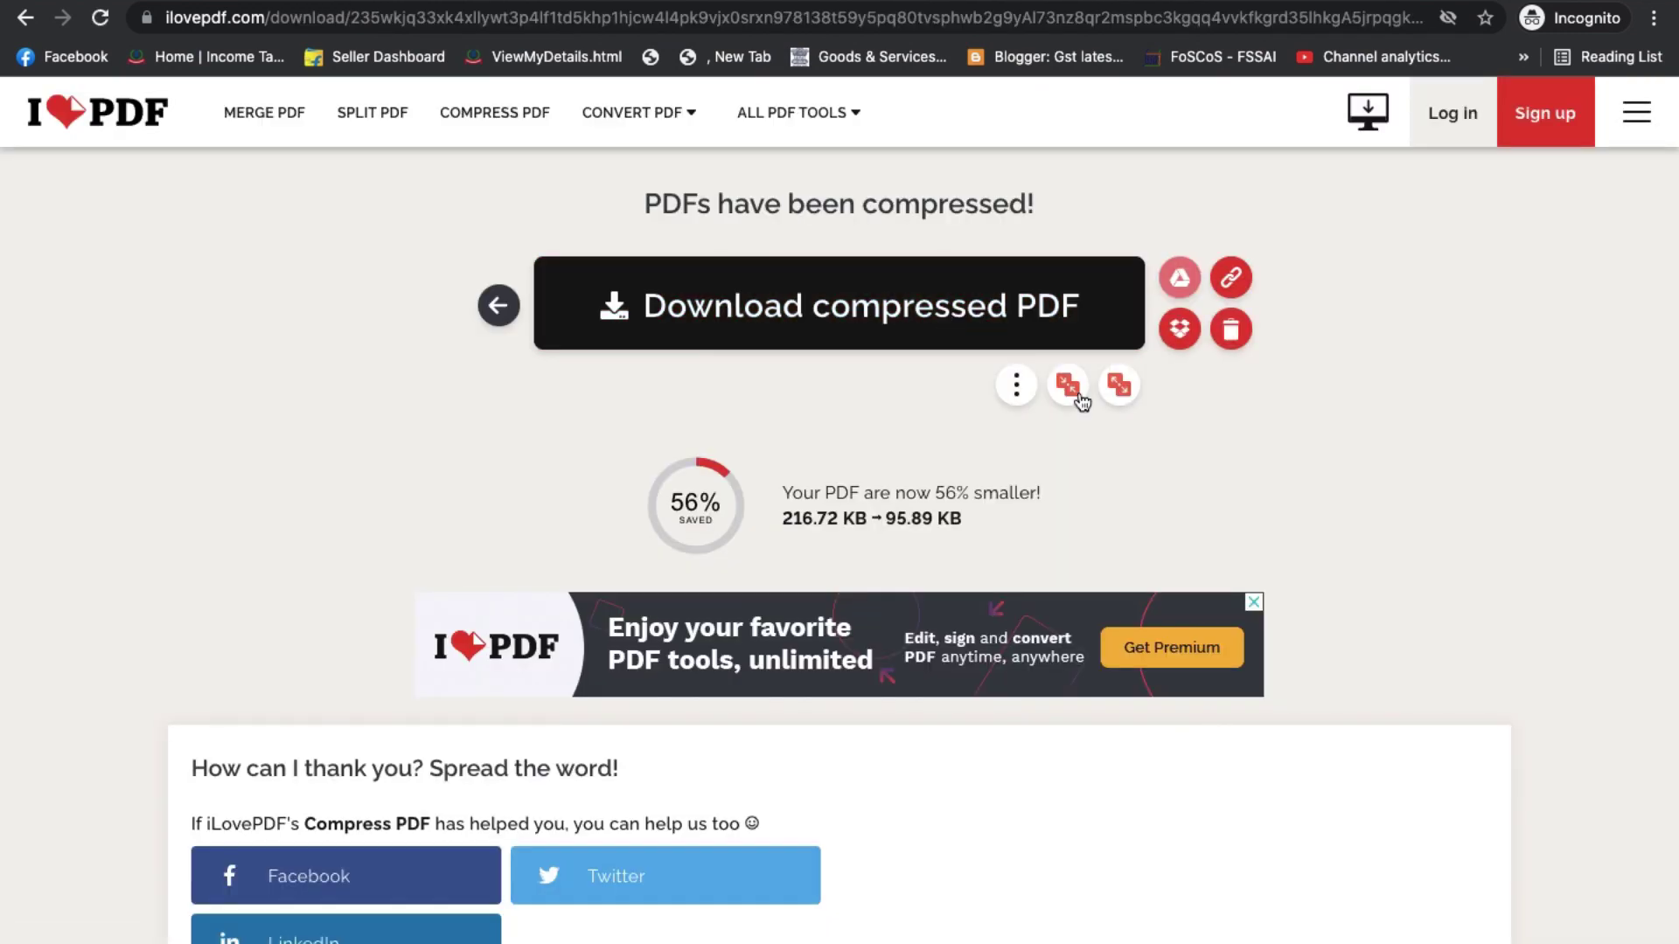
left_click(831, 315)
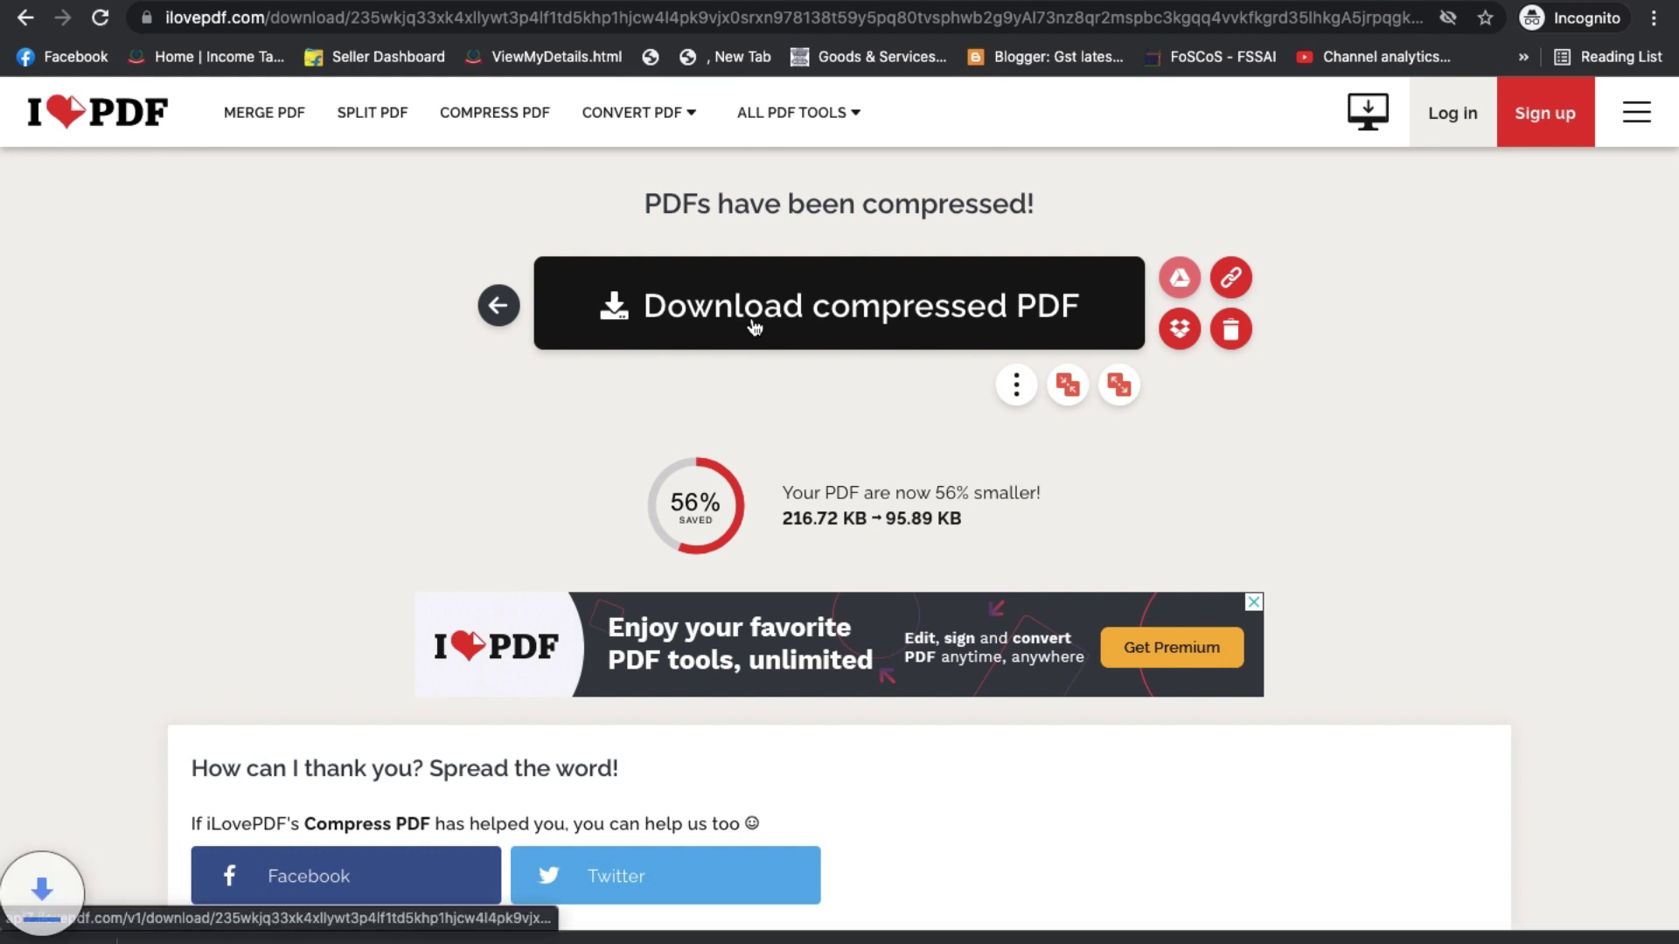
left_click(406, 3)
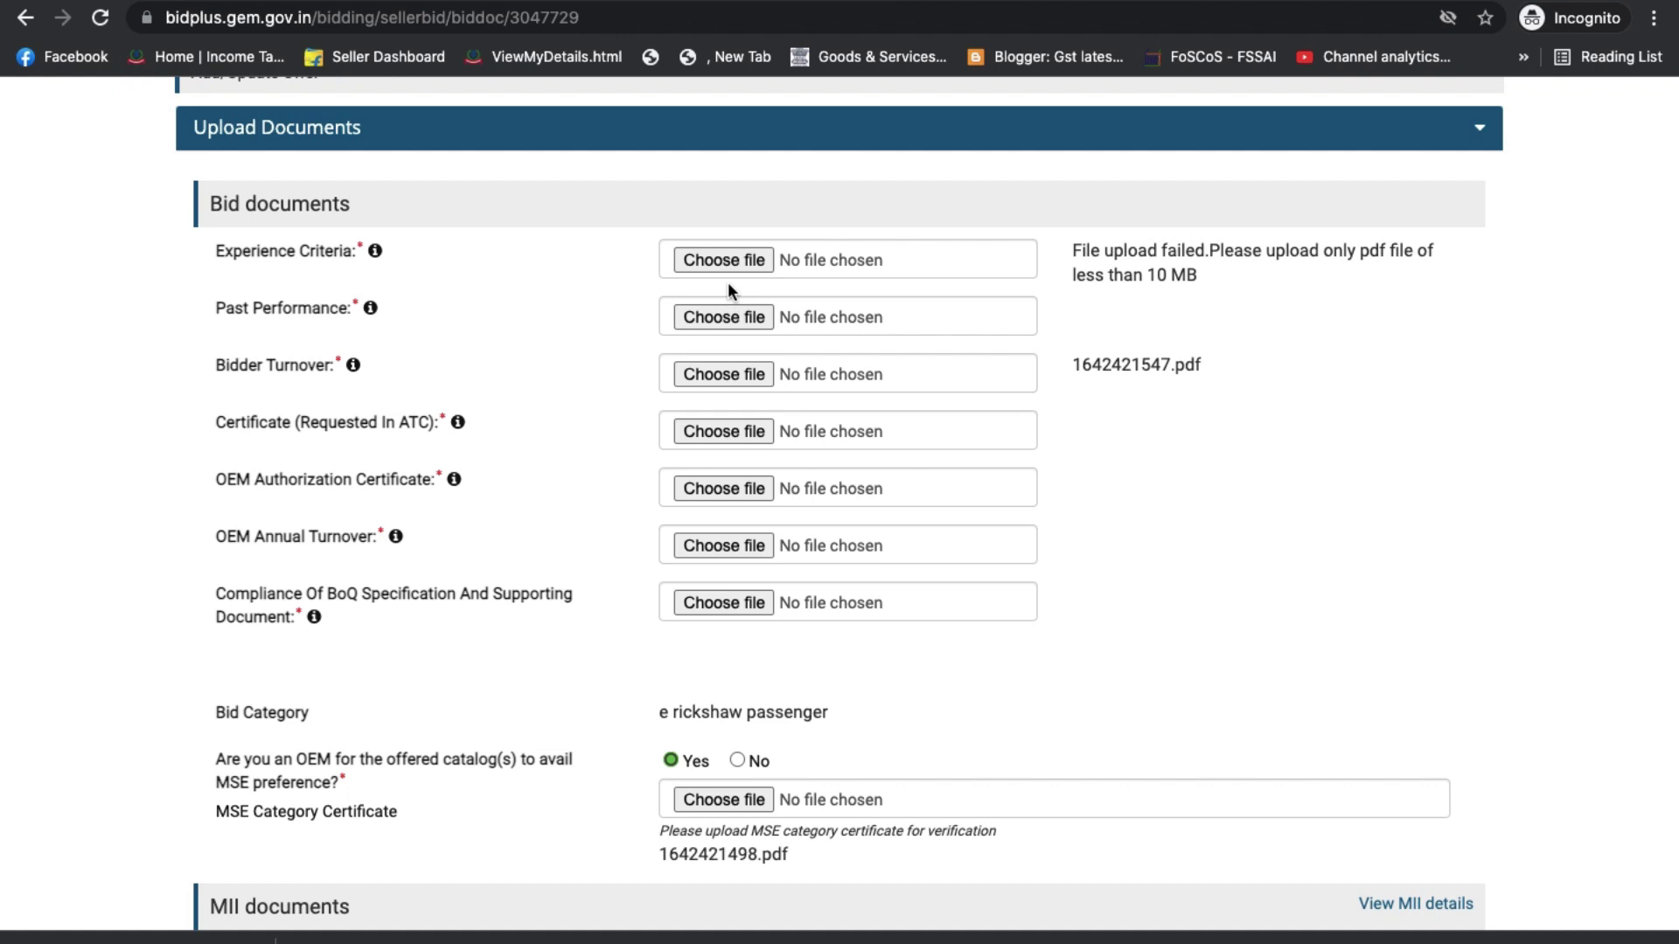
- Attach experience sr groups_compressed.pdf to Experience Criteria
left_click(721, 261)
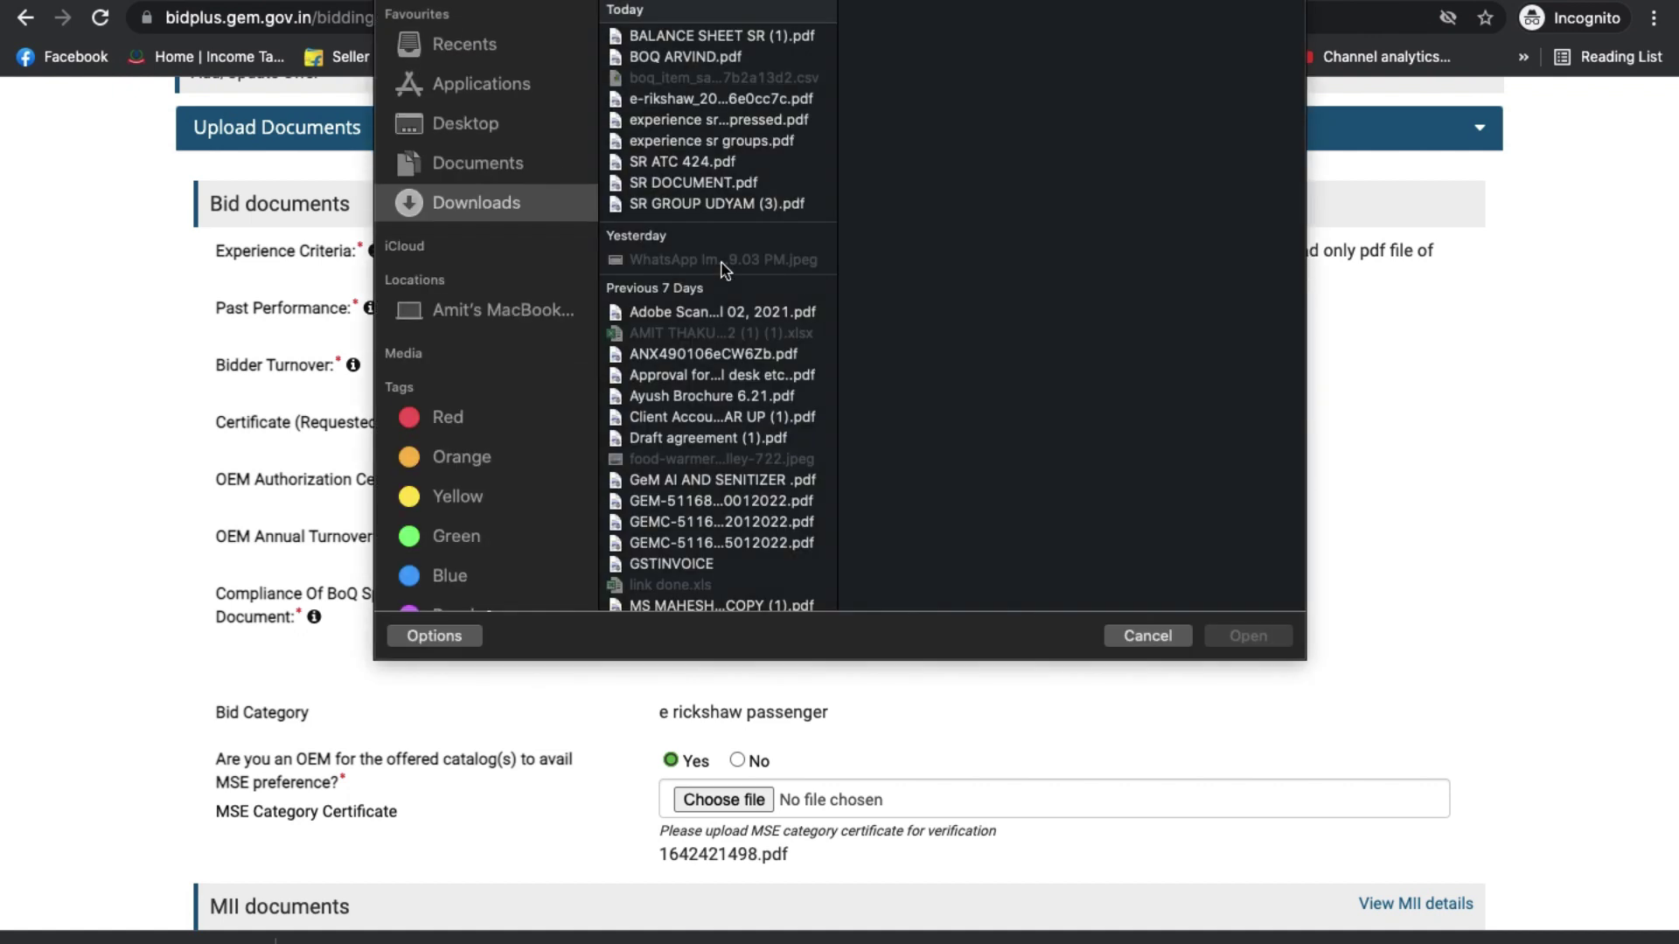
left_click(762, 142)
key("Up")
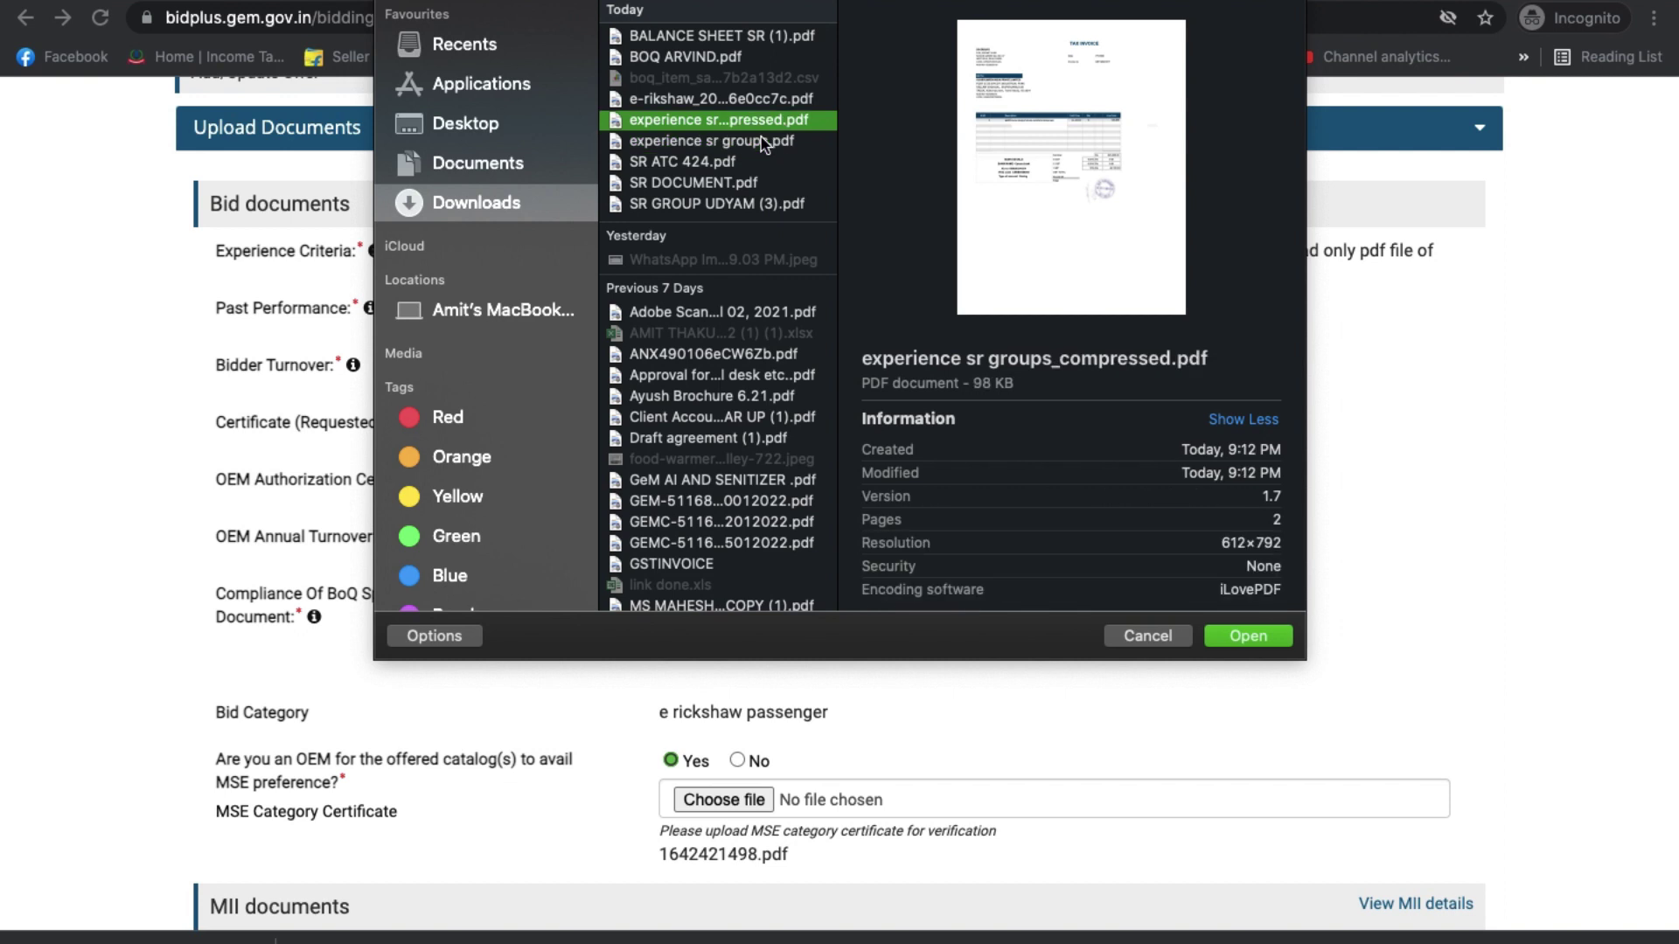
key("Return")
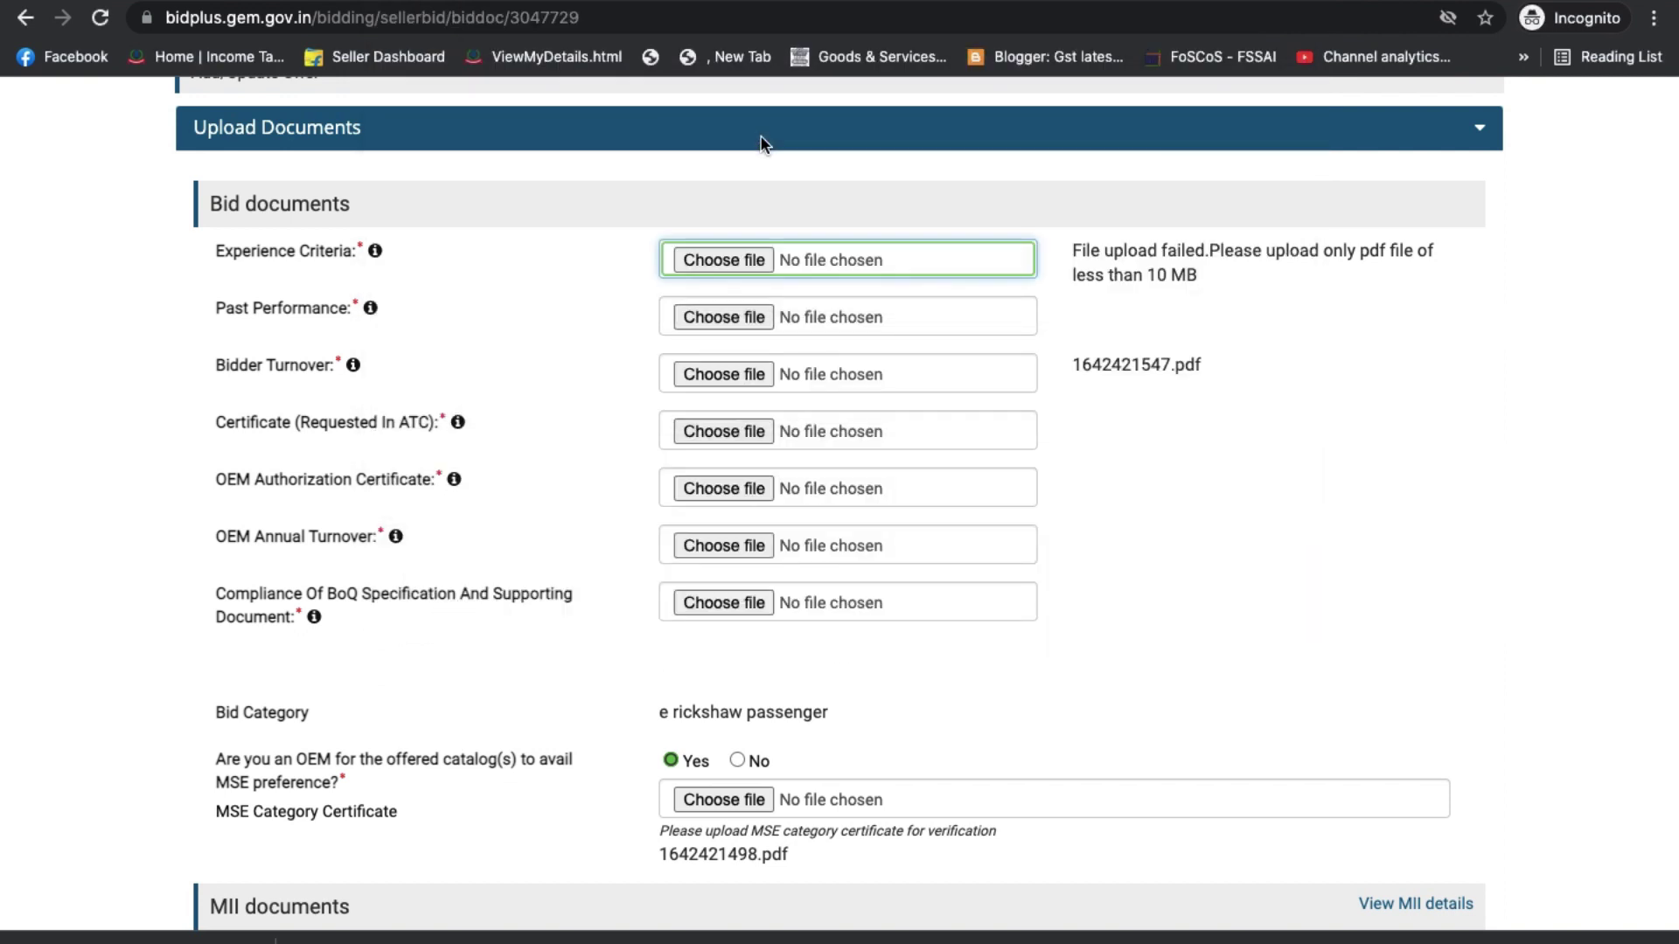
left_click(770, 265)
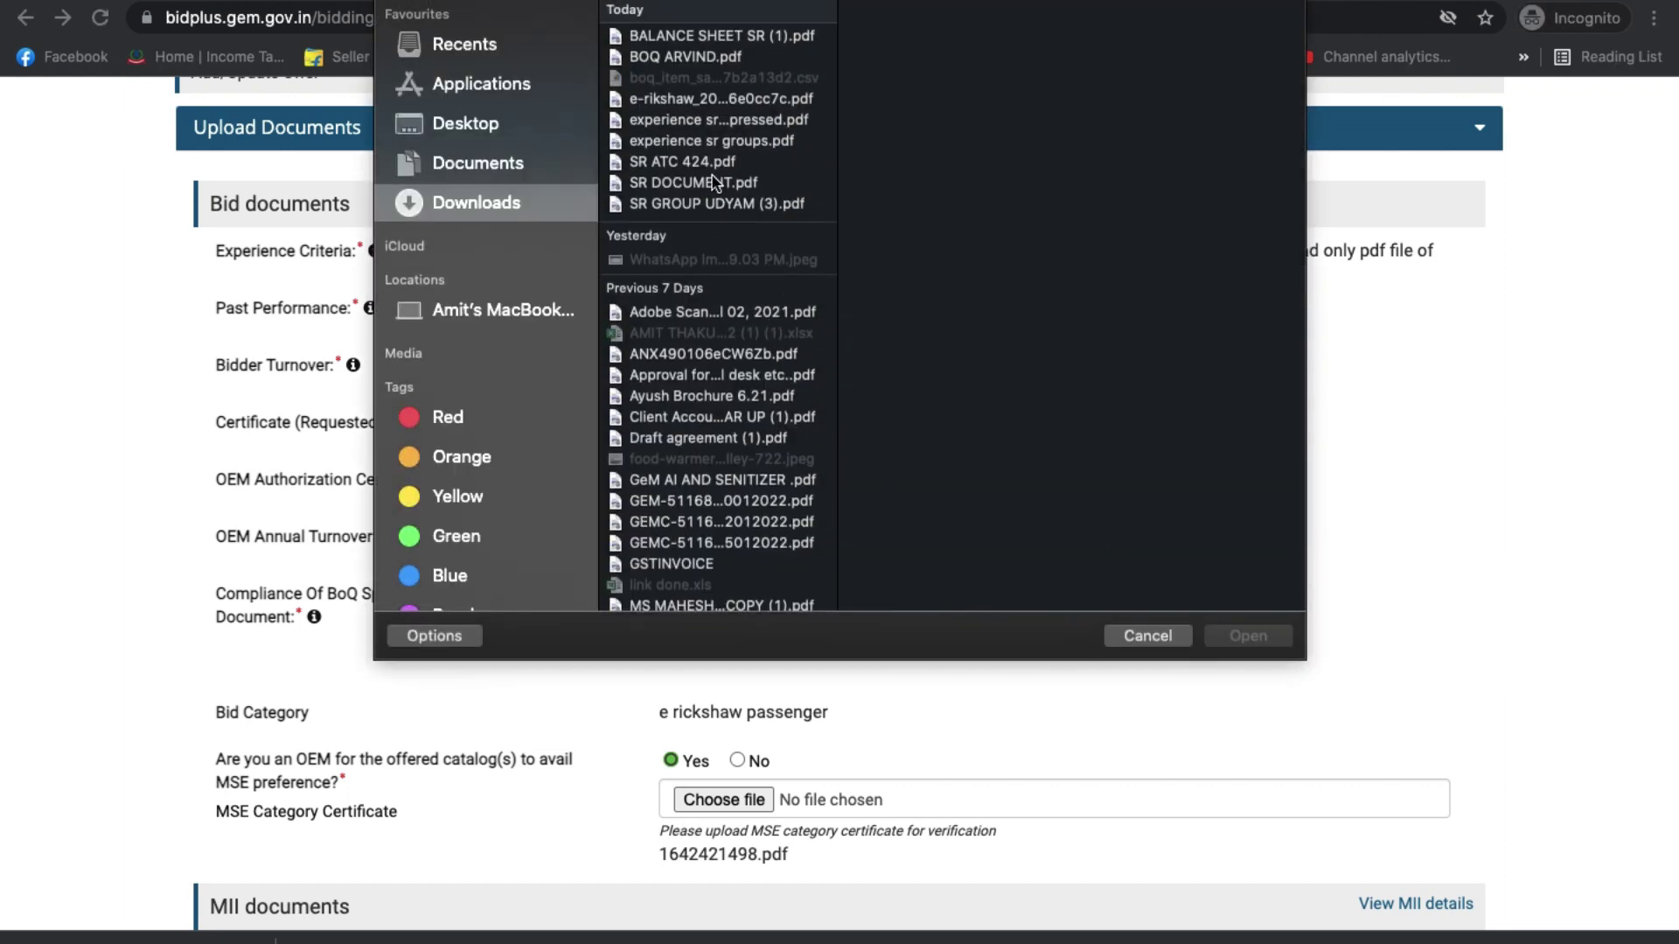
left_click(735, 121)
key("Return")
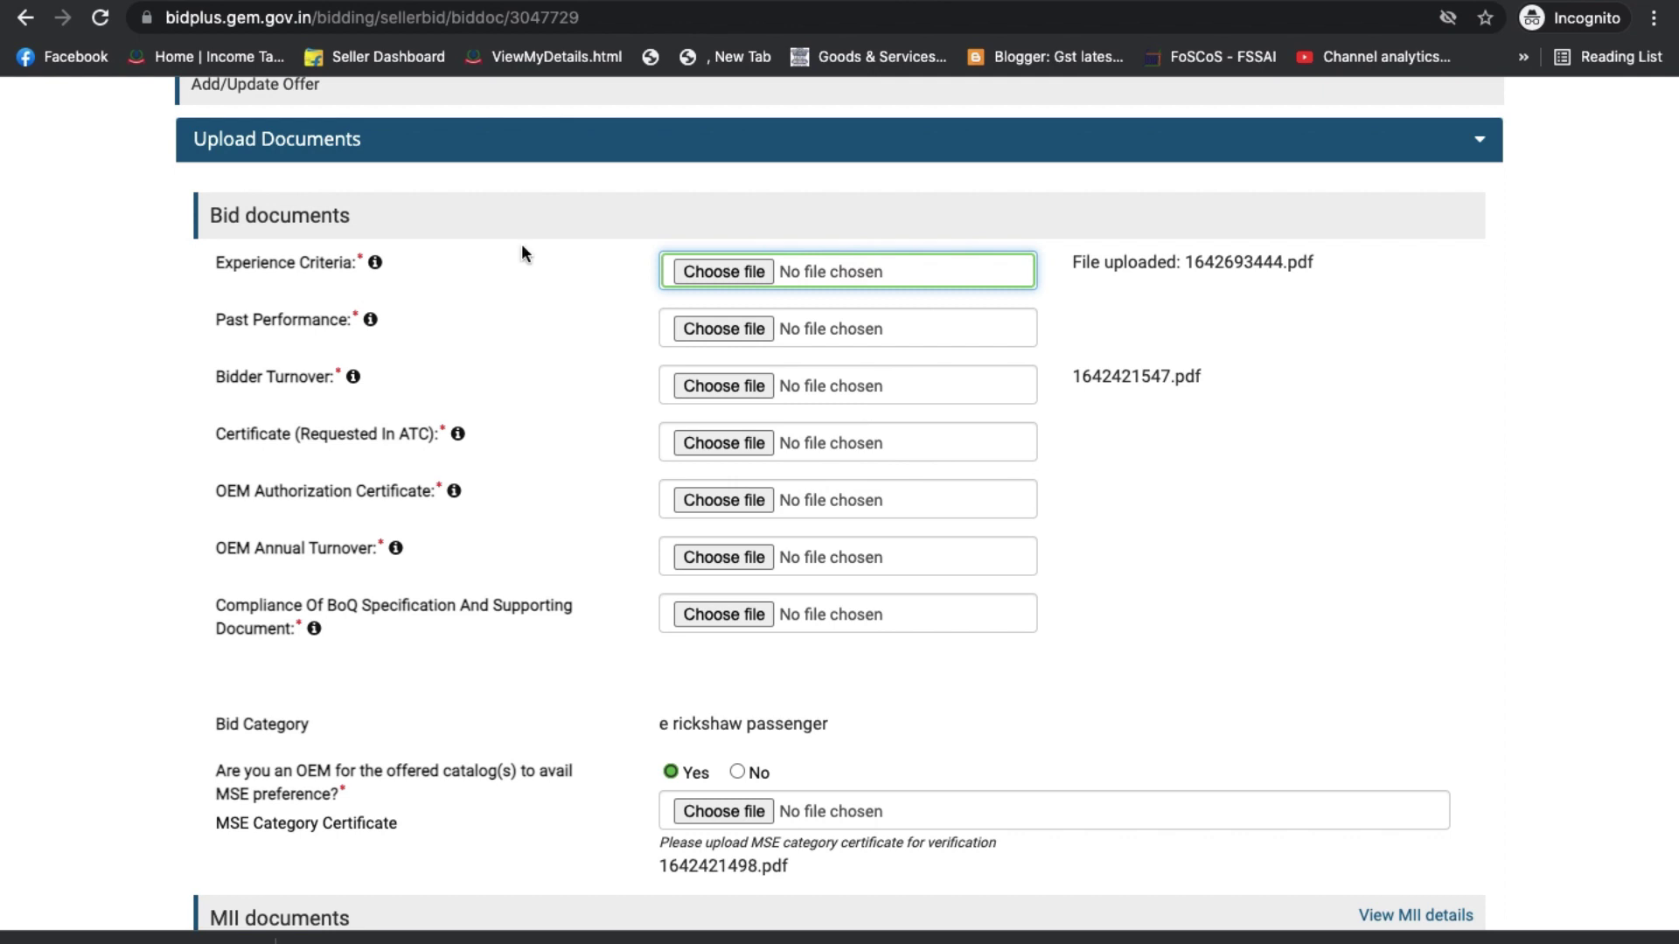
- Attach experience sr groups.pdf to Past Performance
left_click(755, 325)
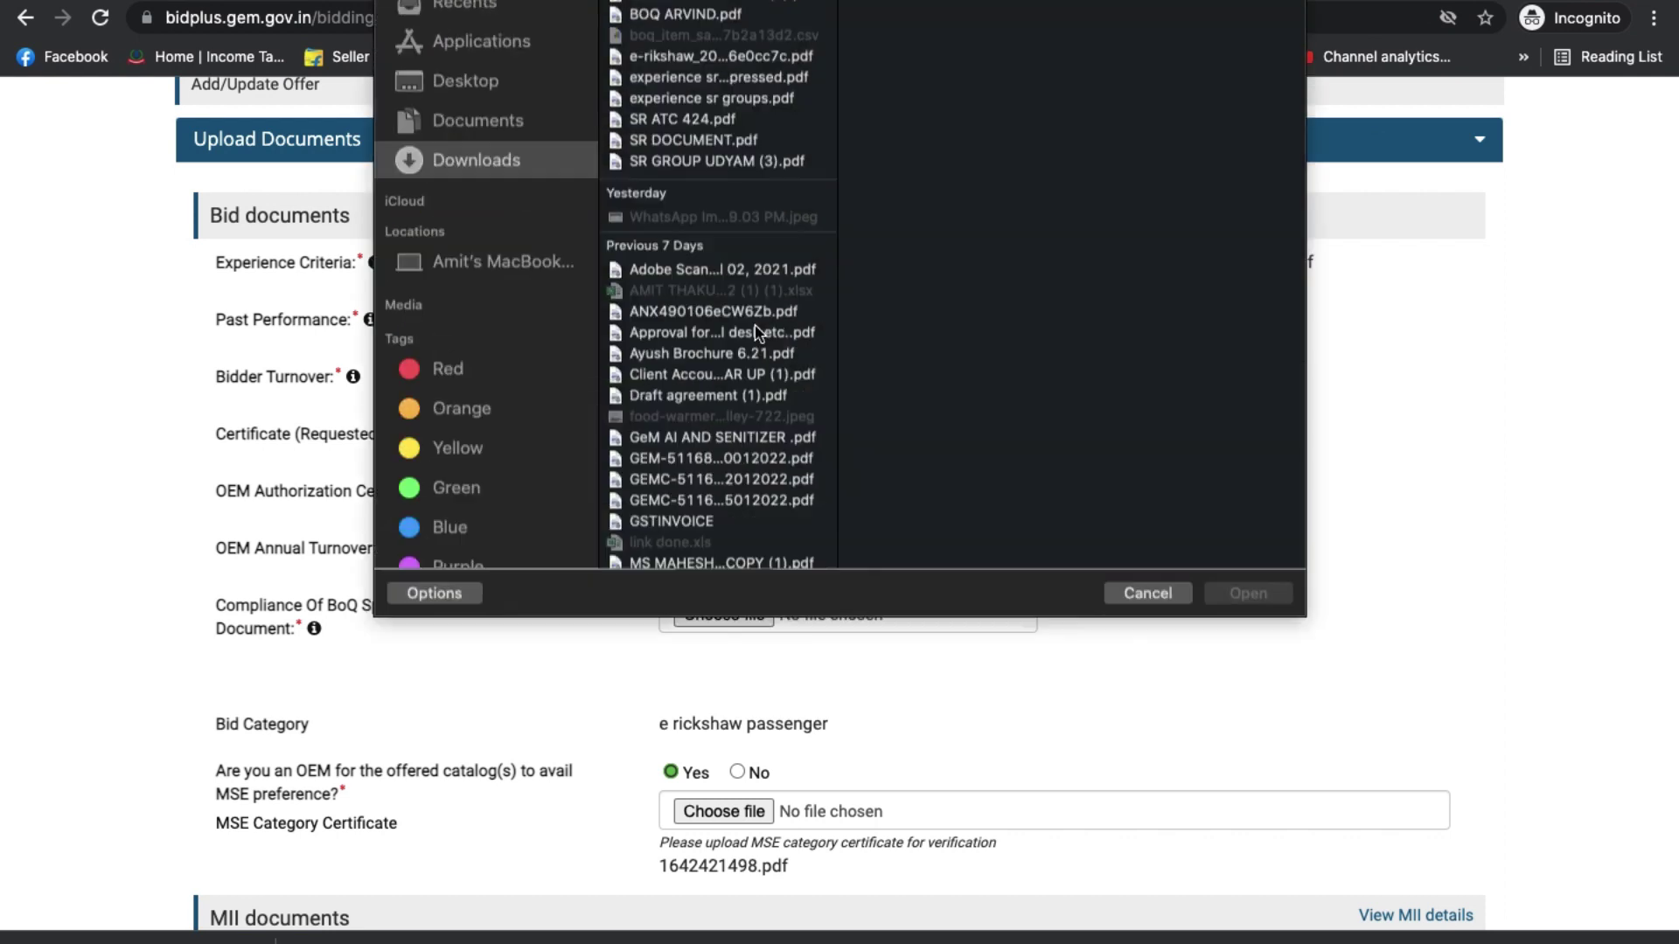
left_click(668, 184)
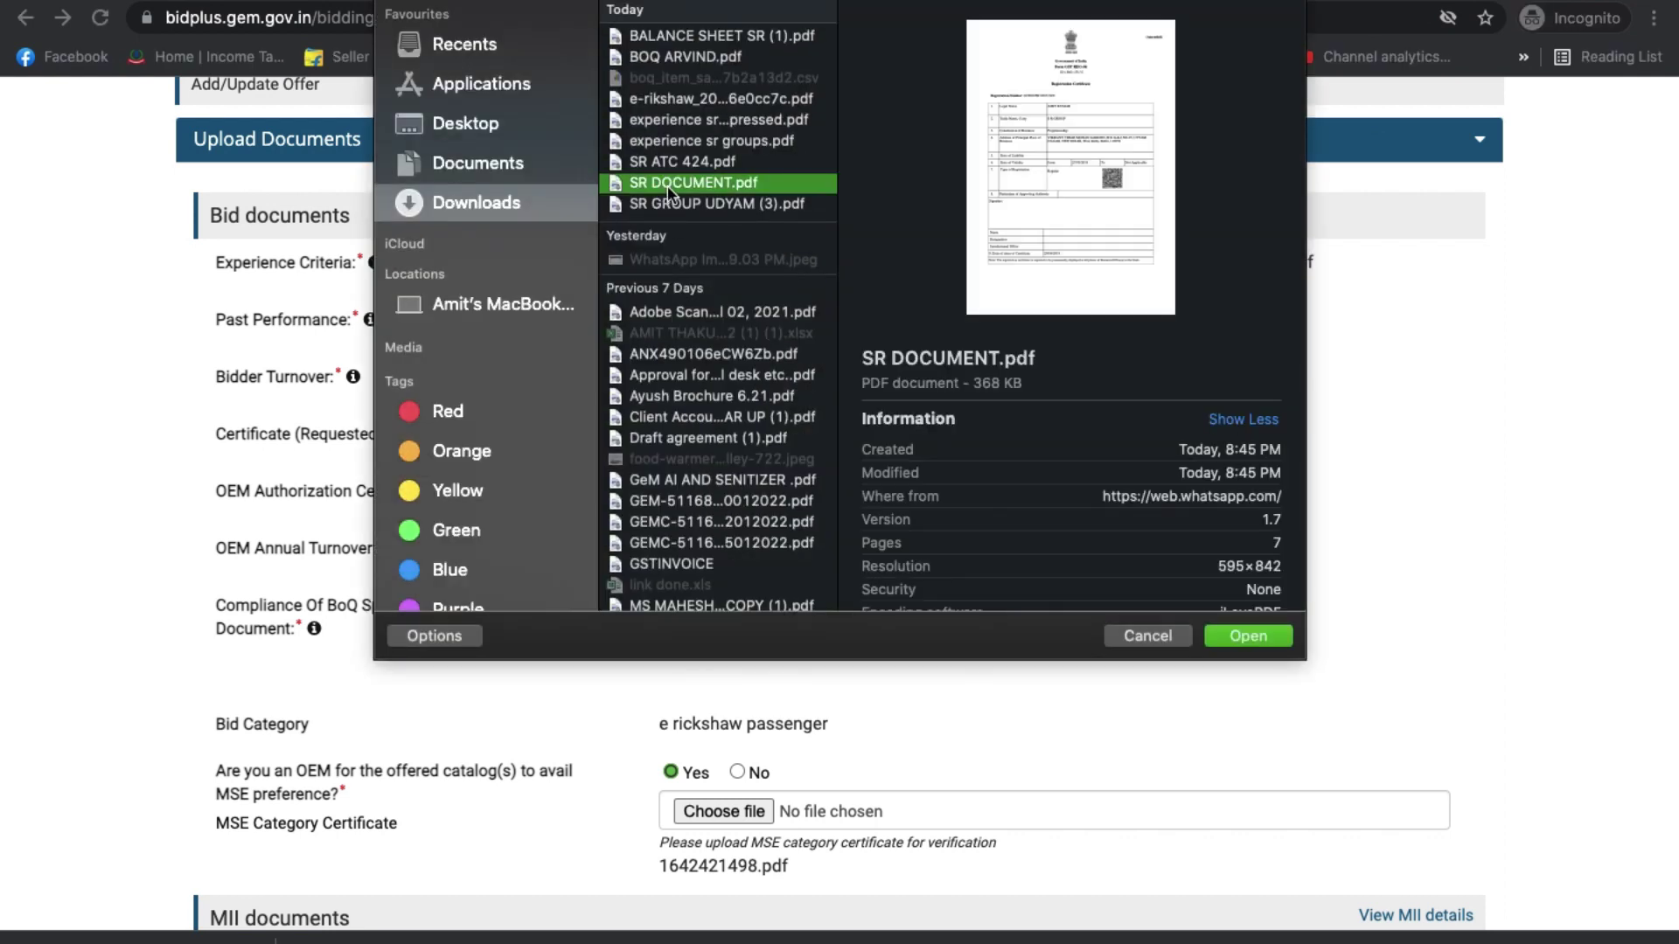
key("Down")
key("Up")
key("Up")
key("Up")
key("Up")
key("Down")
key("Up")
key("Up")
key("Down")
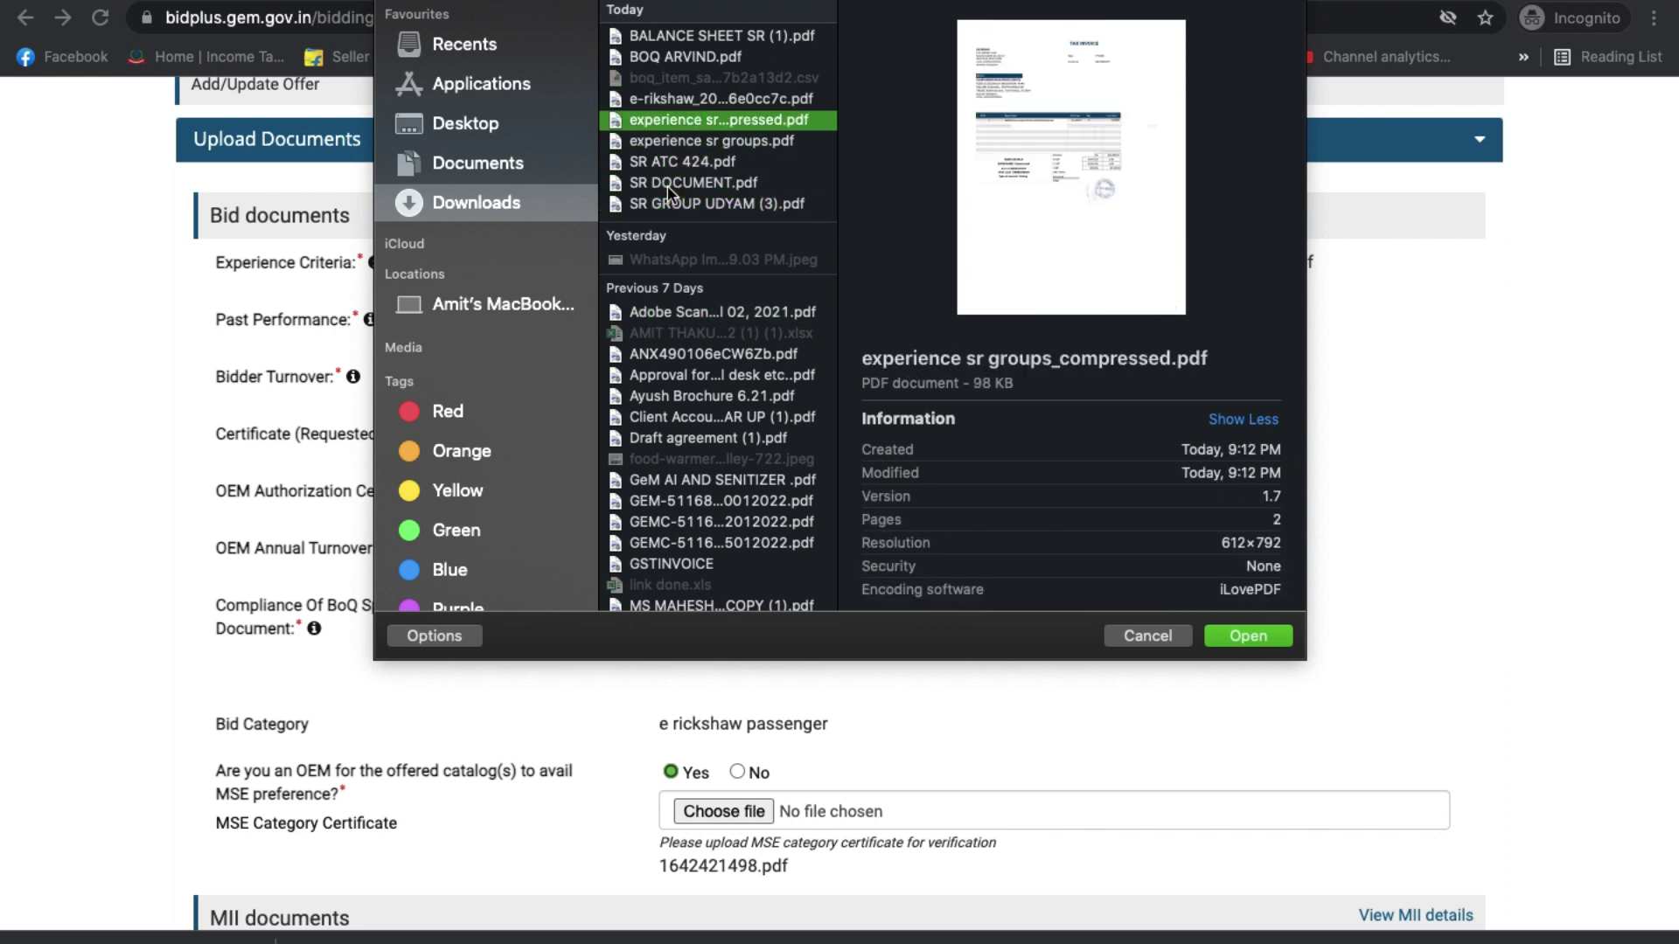
key("Down")
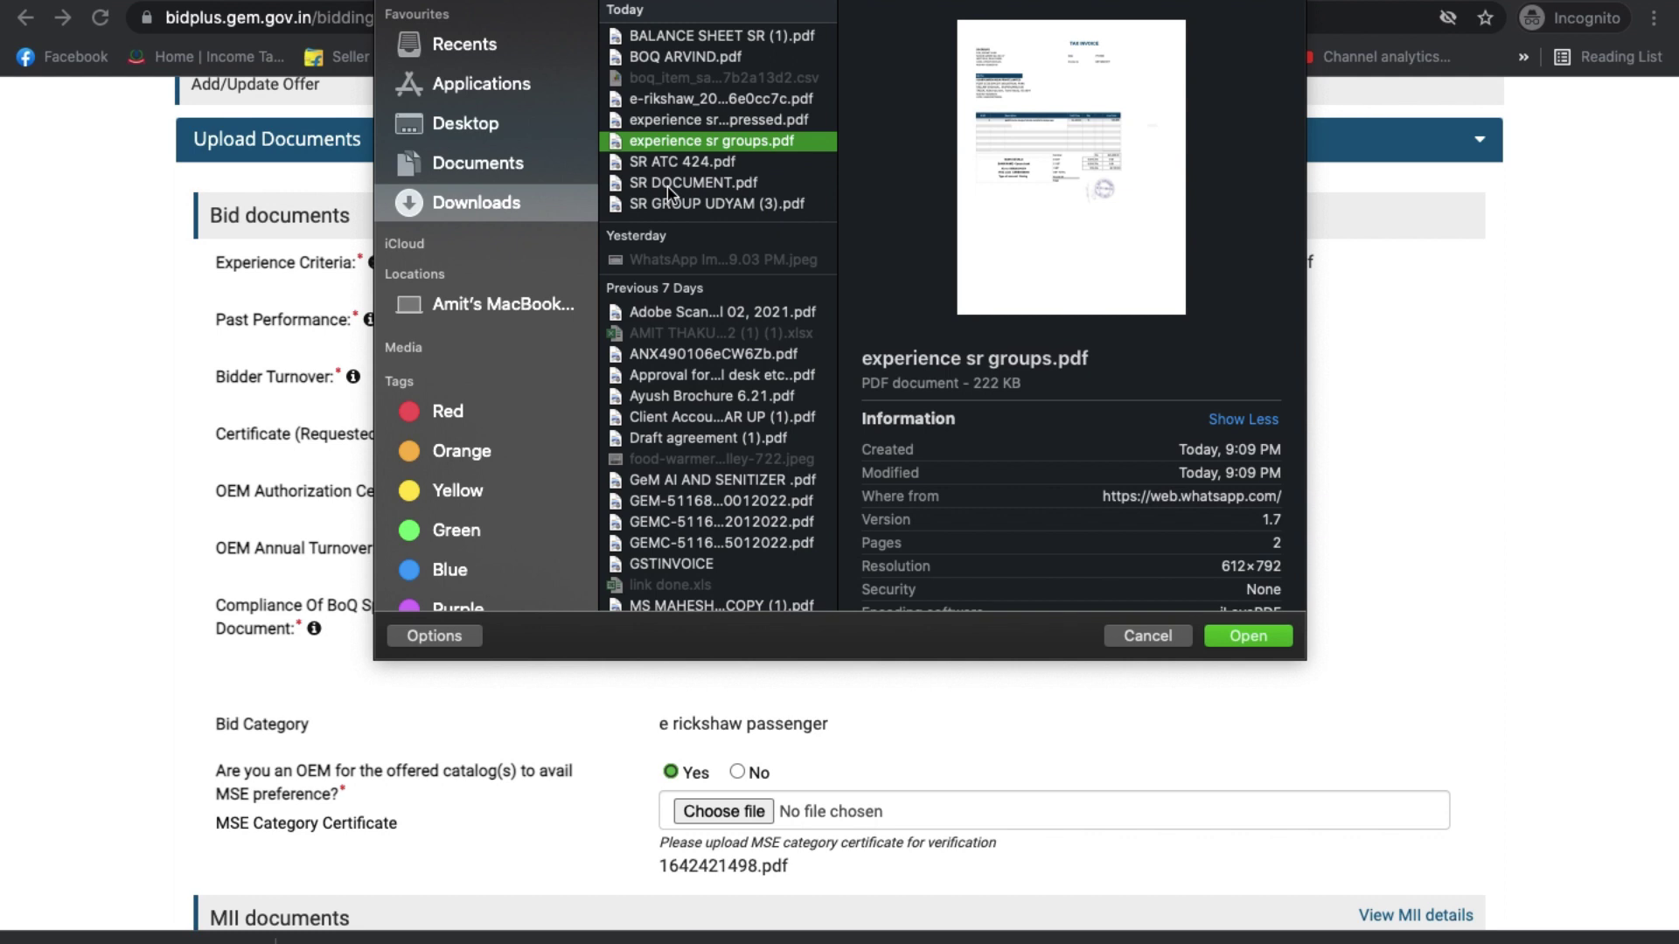
key("Return")
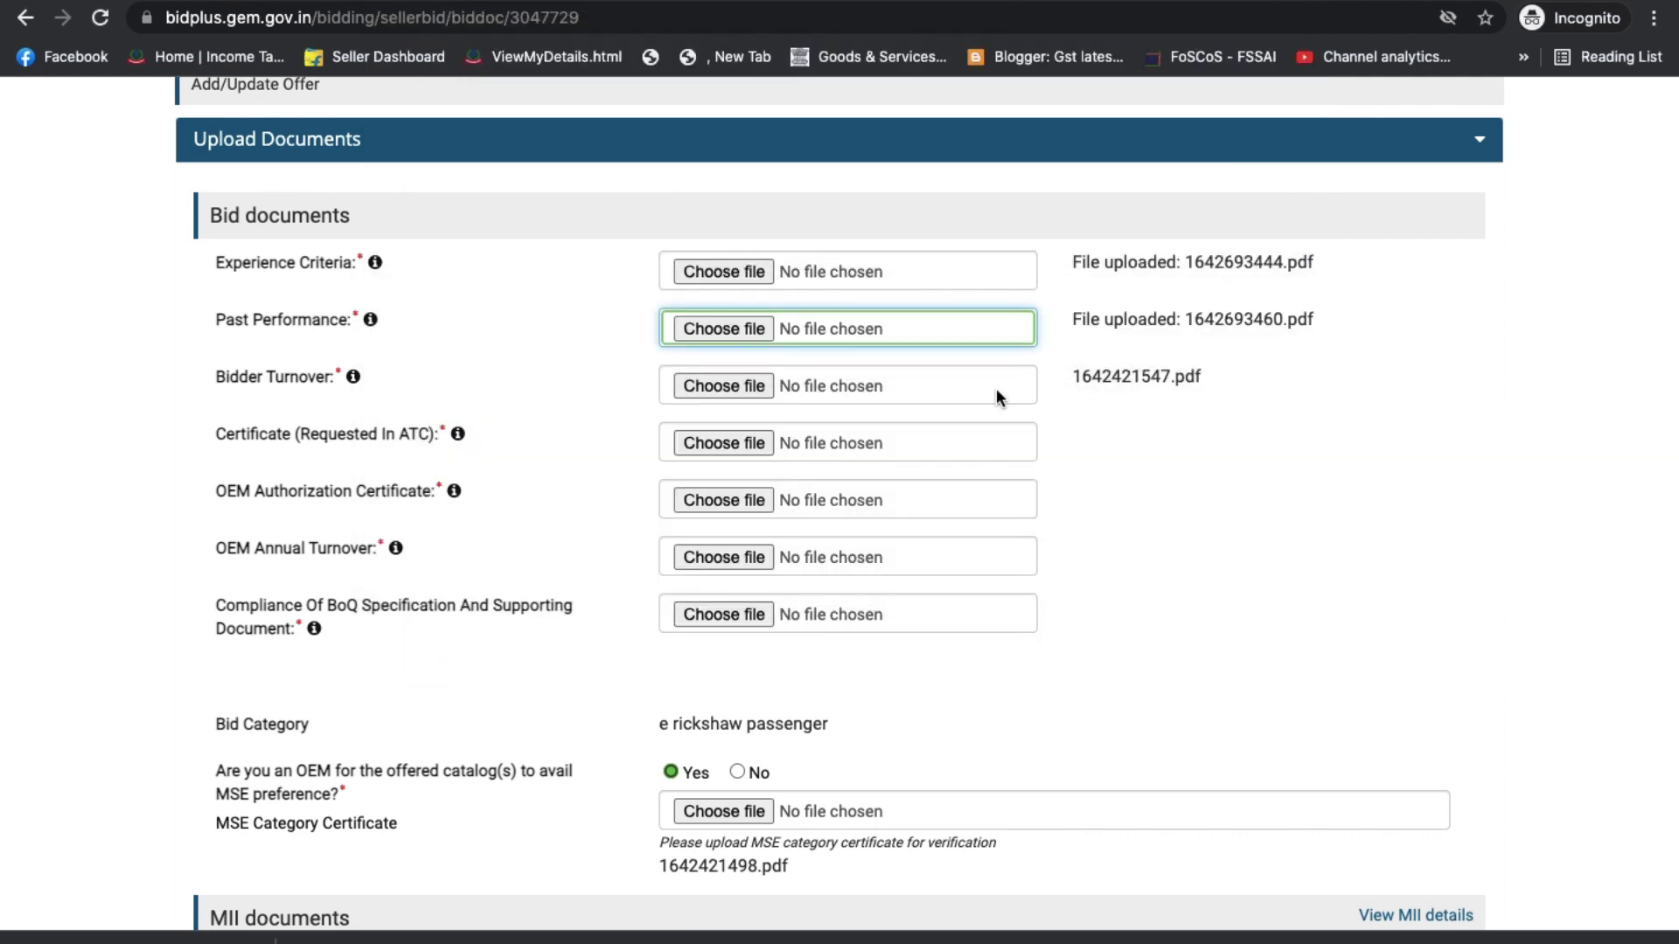
- Attach BALANCE SHEET SR (1).pdf to Bidder Turnover
left_click(740, 387)
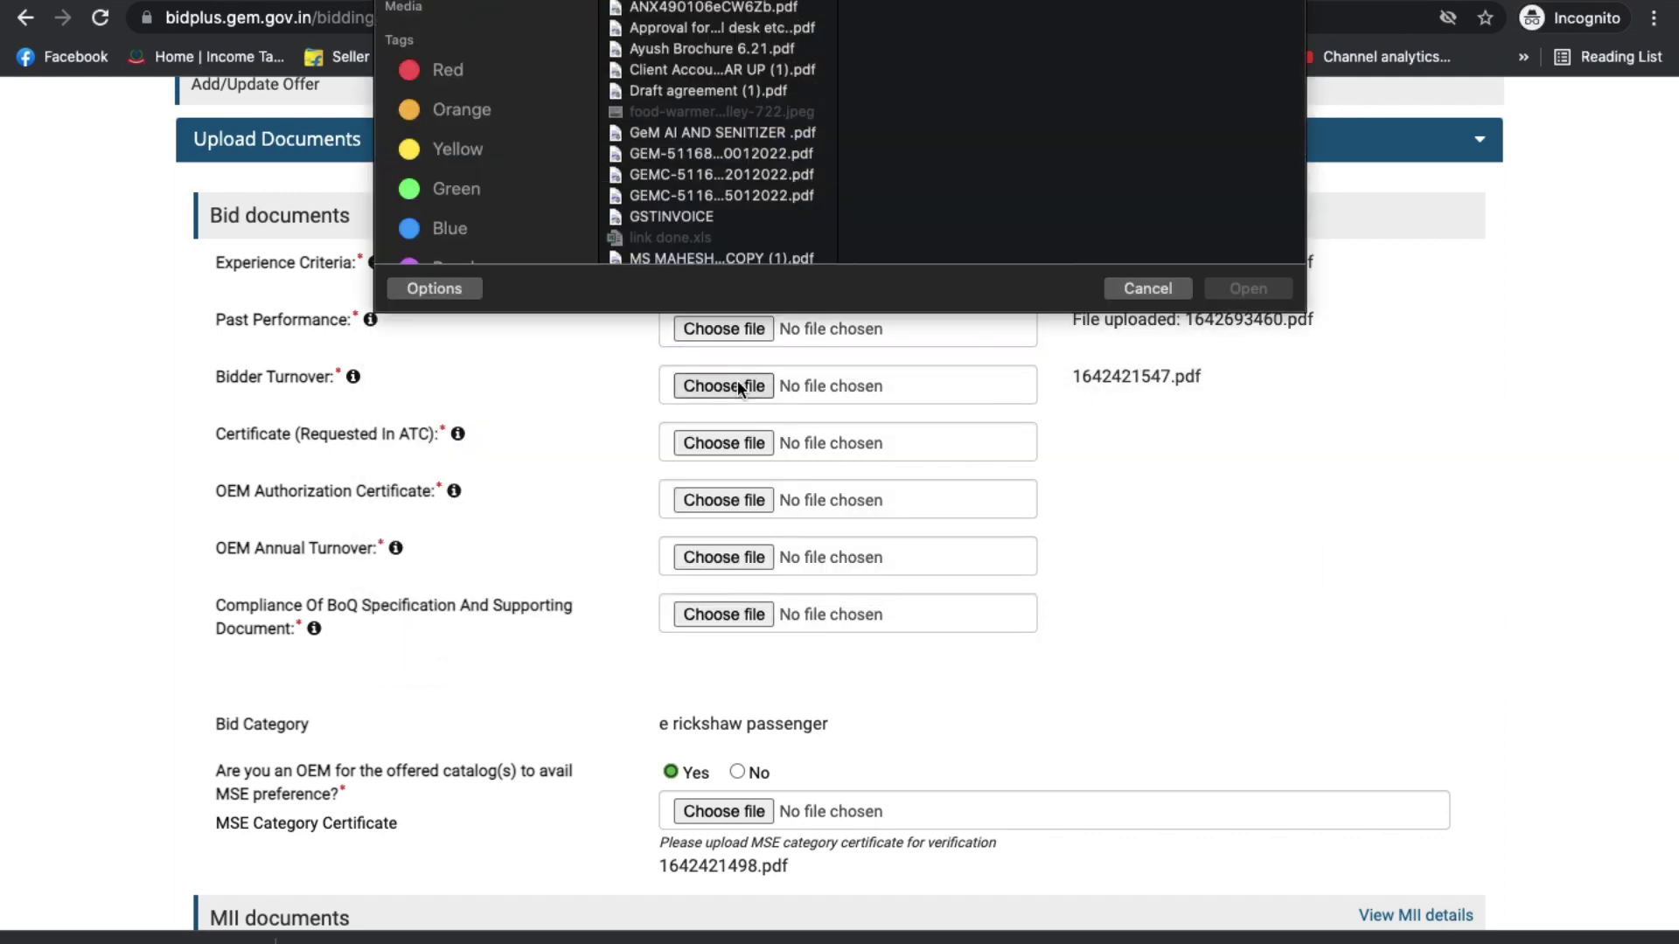
left_click(693, 133)
key("Down")
key("Down")
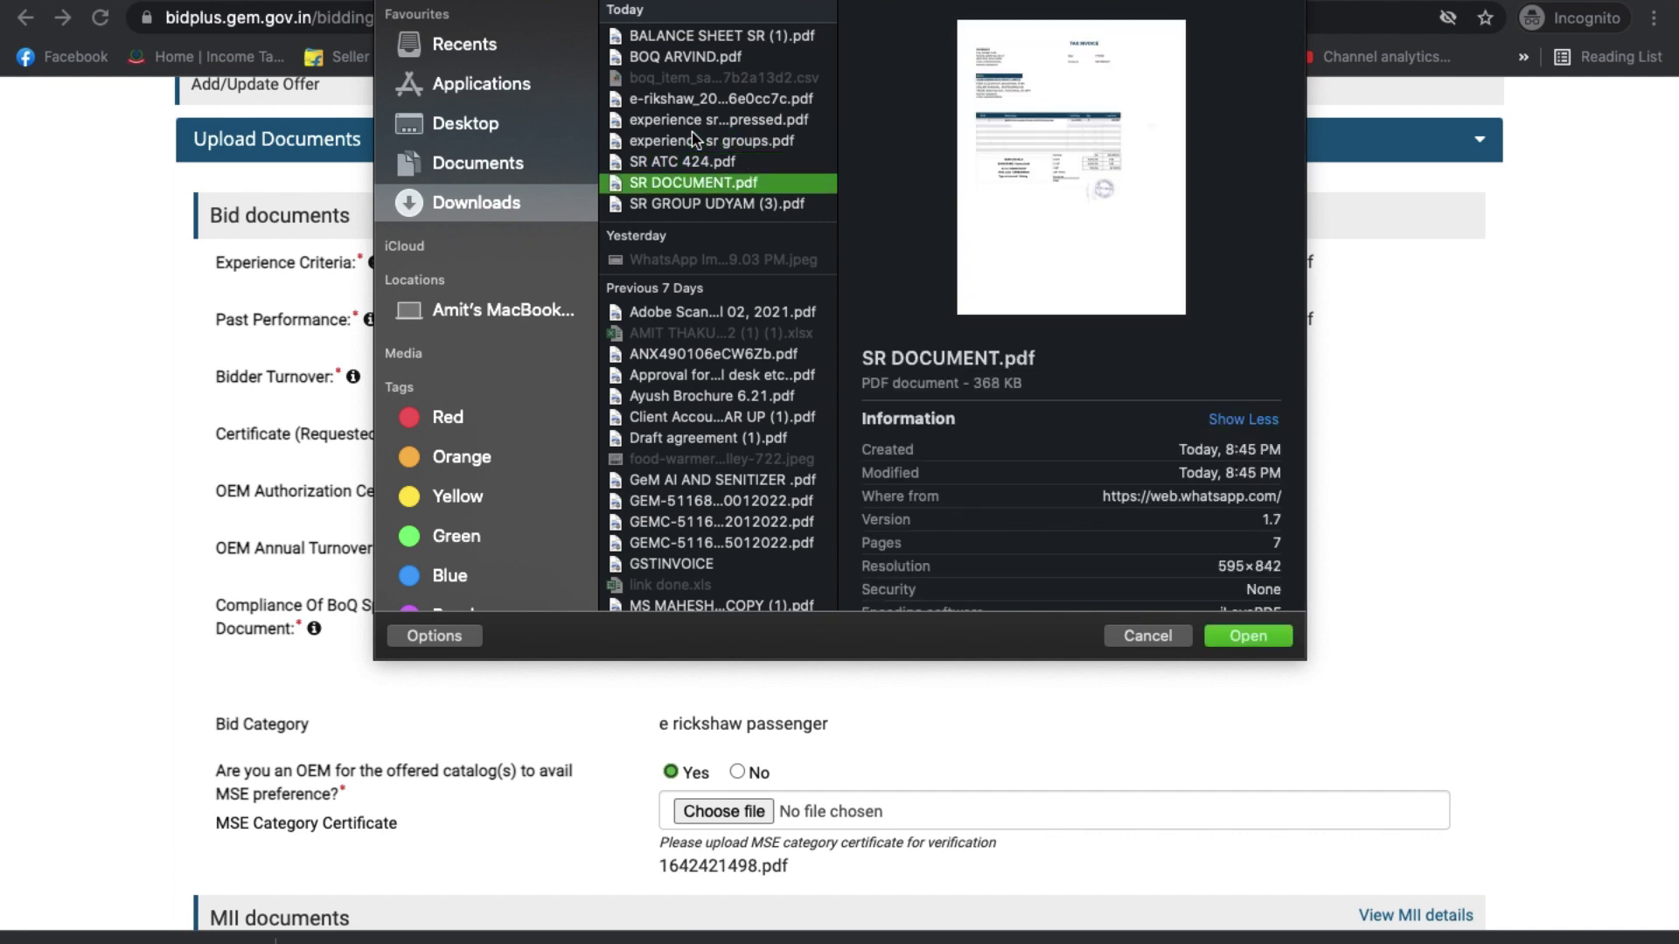
key("Up")
key("Up")
key("Up")
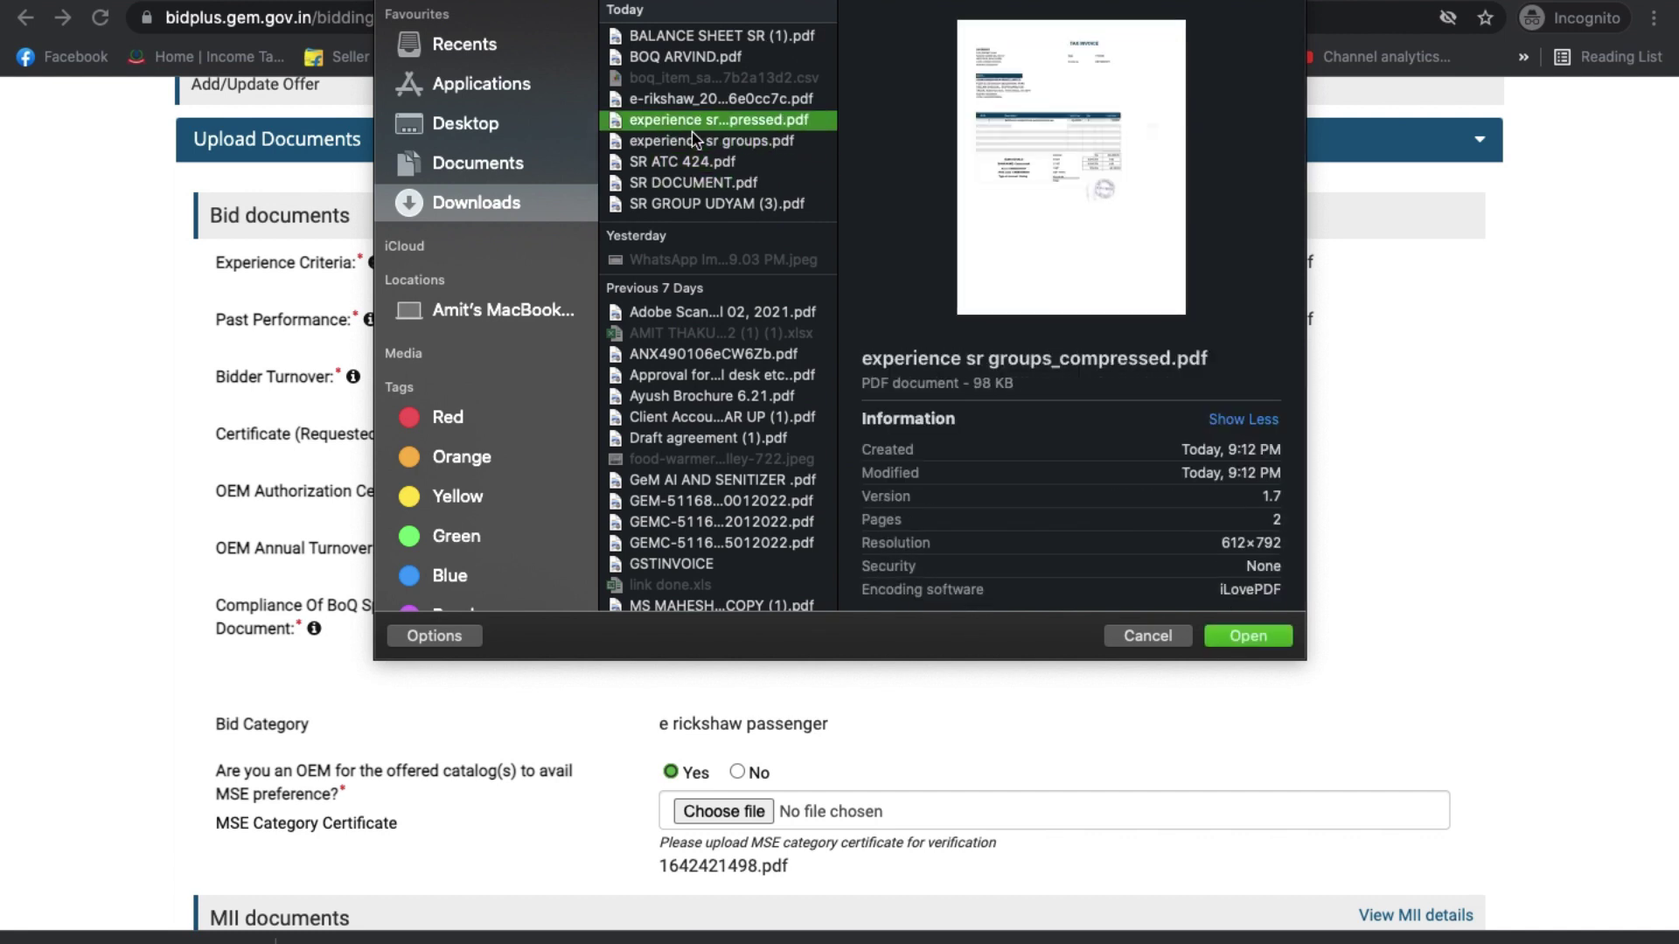
left_click(698, 36)
left_click(1248, 637)
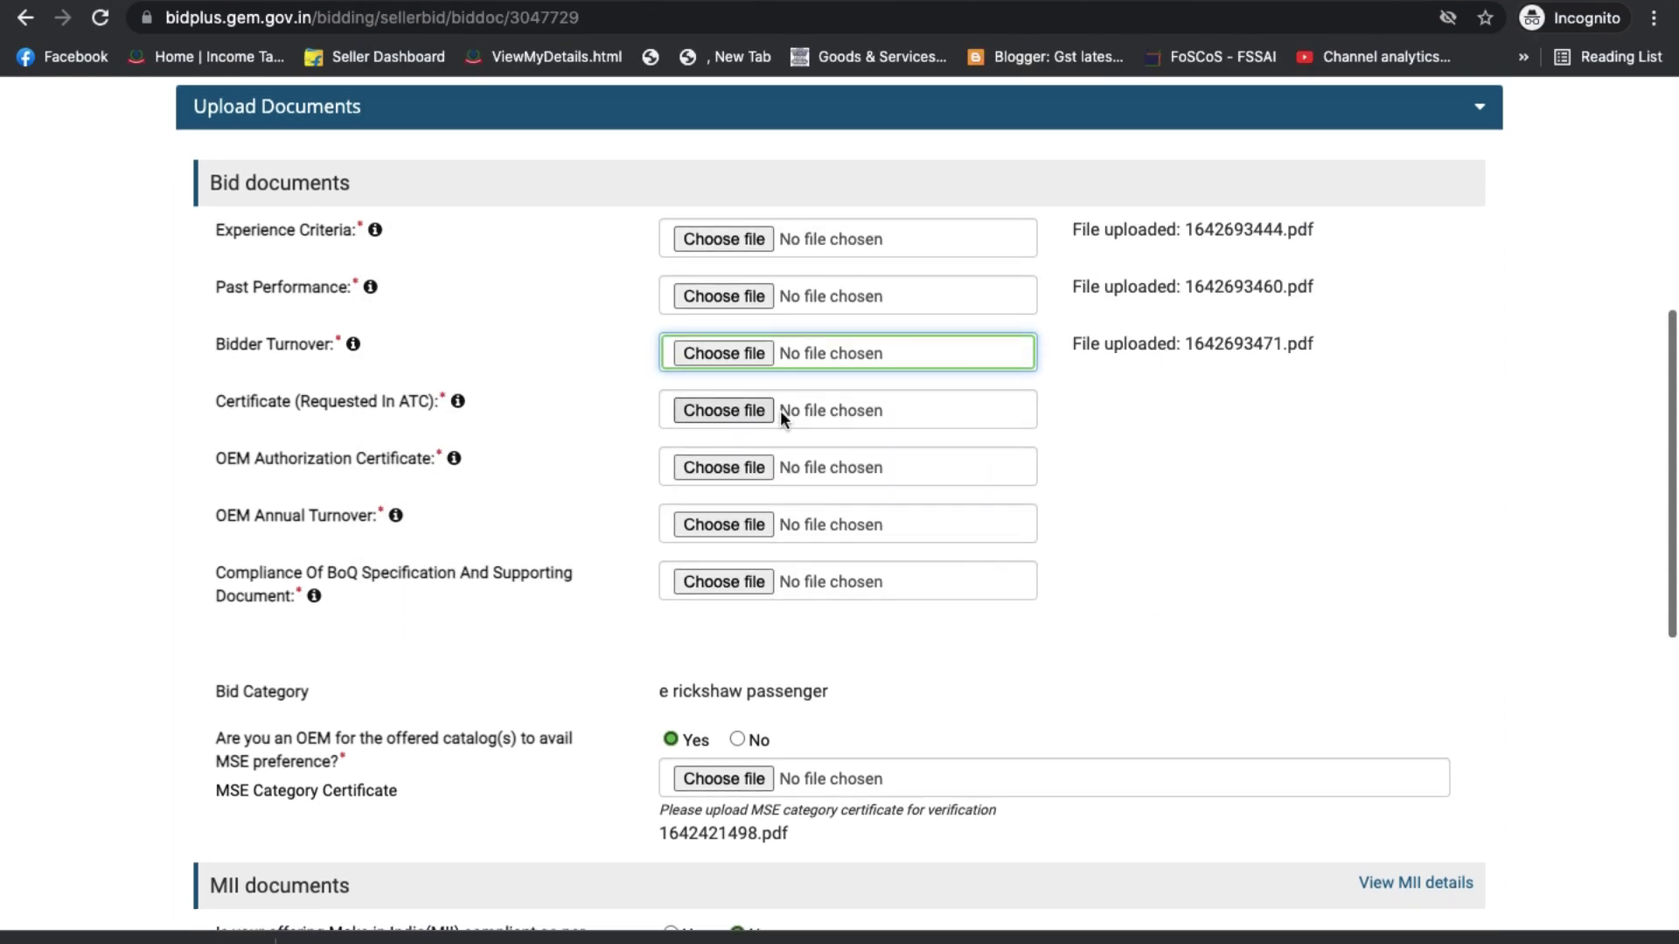
- Look through the downloaded files for the ATC certificate, checking the chat on the other desktop
left_click(737, 411)
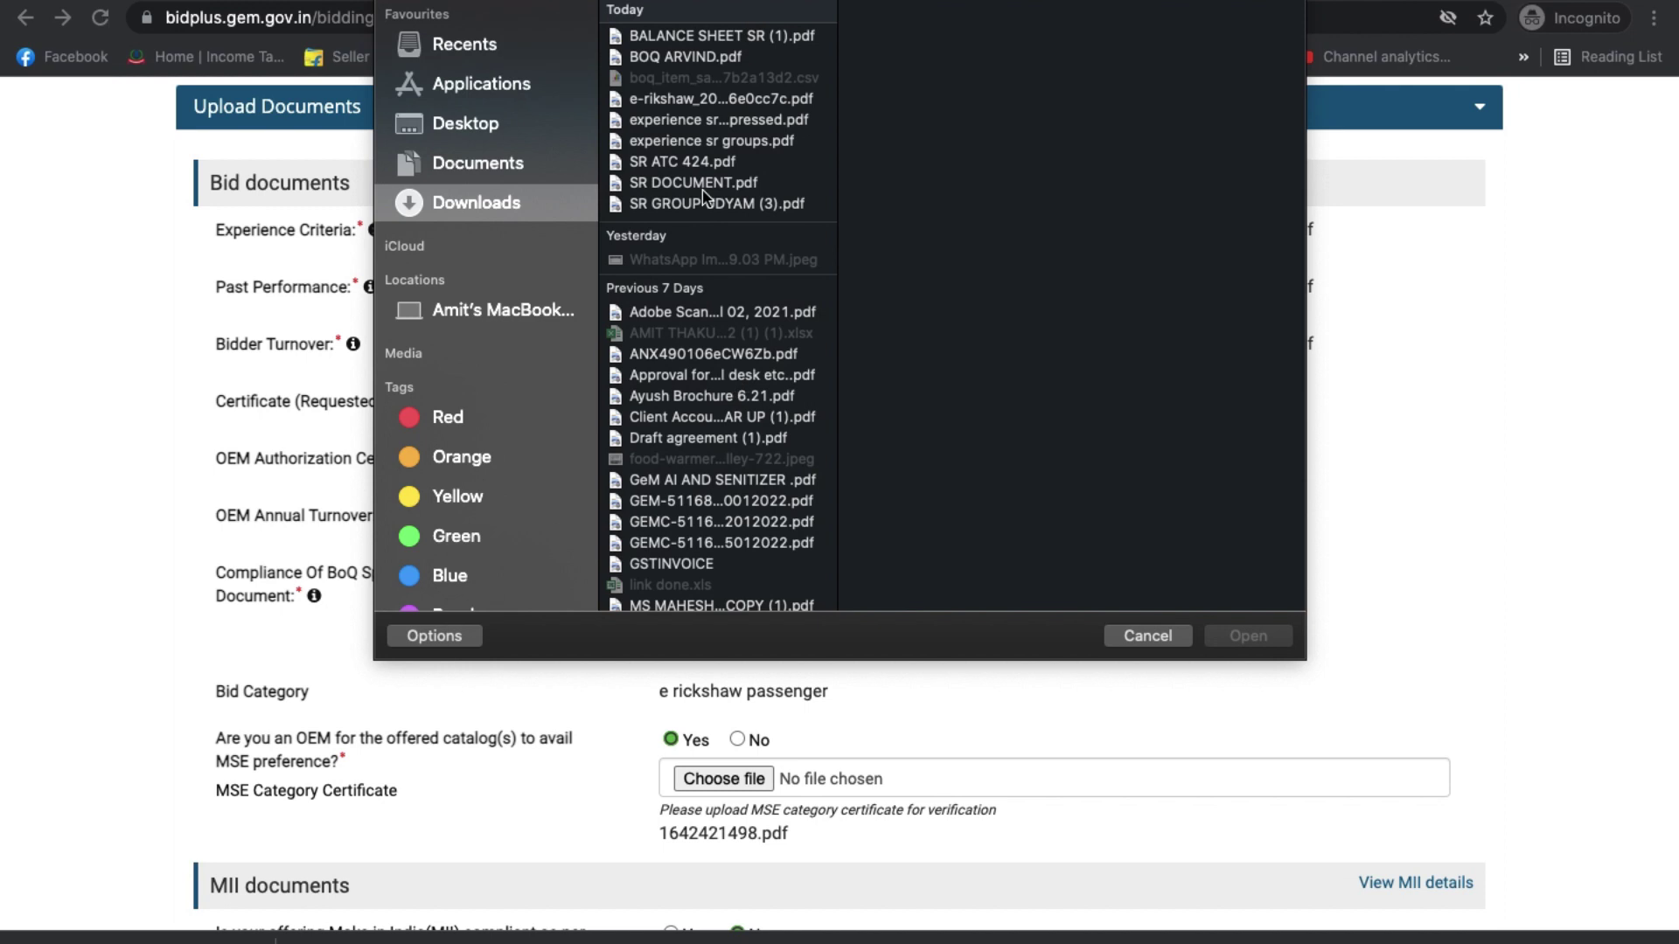
left_click(708, 37)
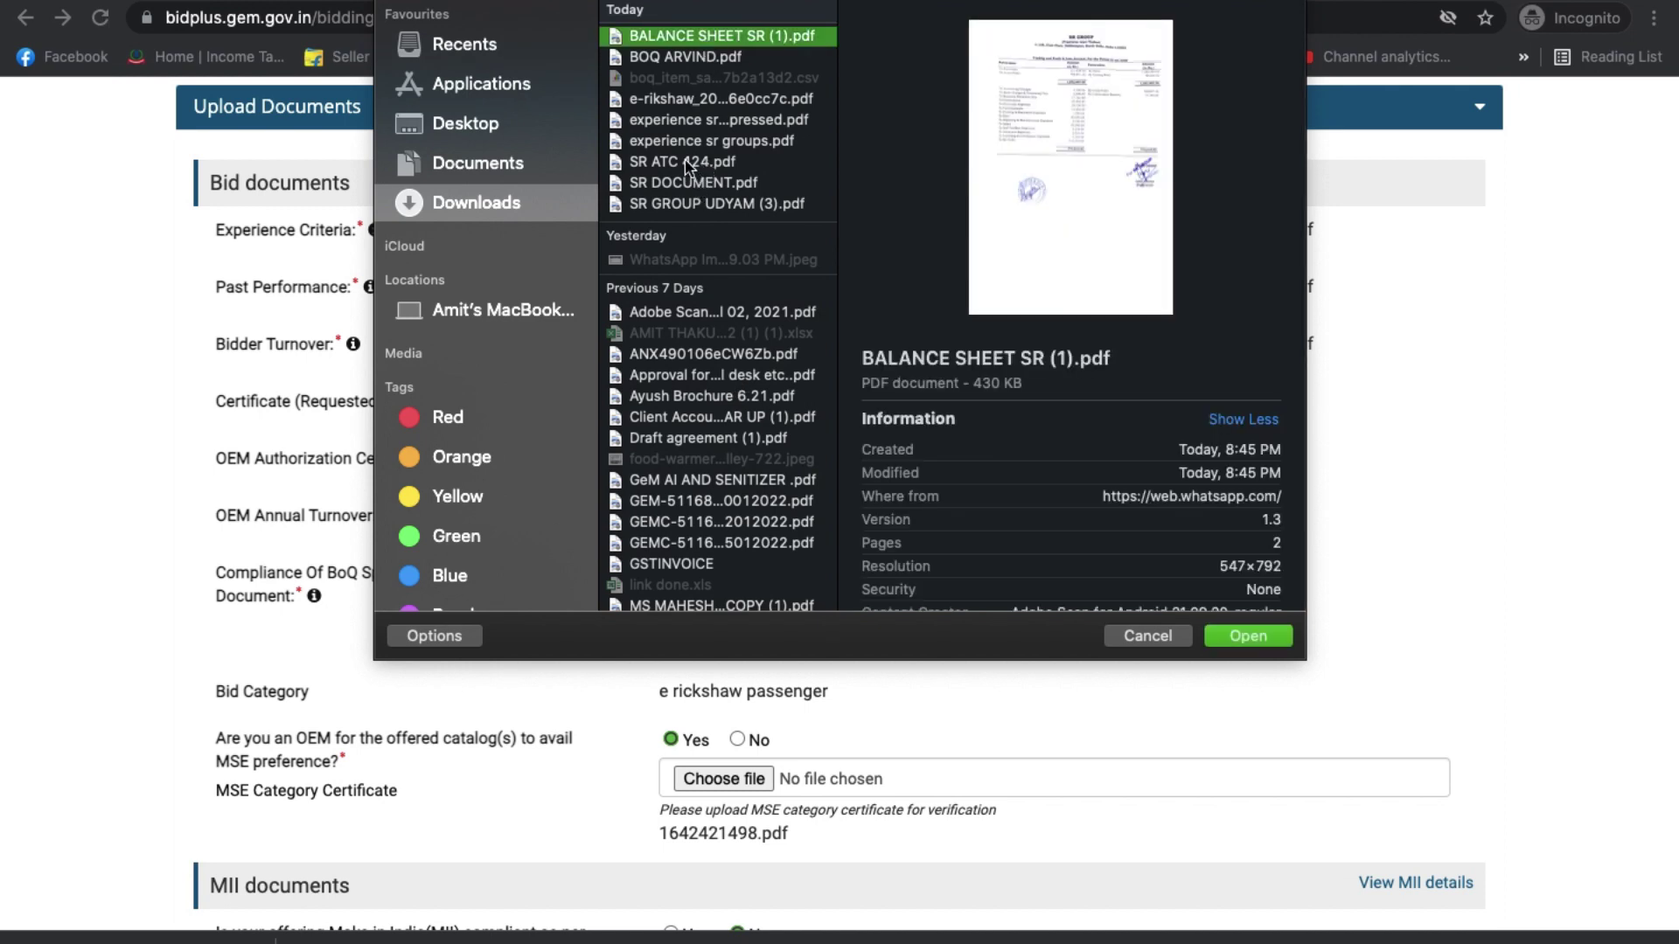
left_click(686, 165)
left_click(1233, 638)
left_click(739, 520)
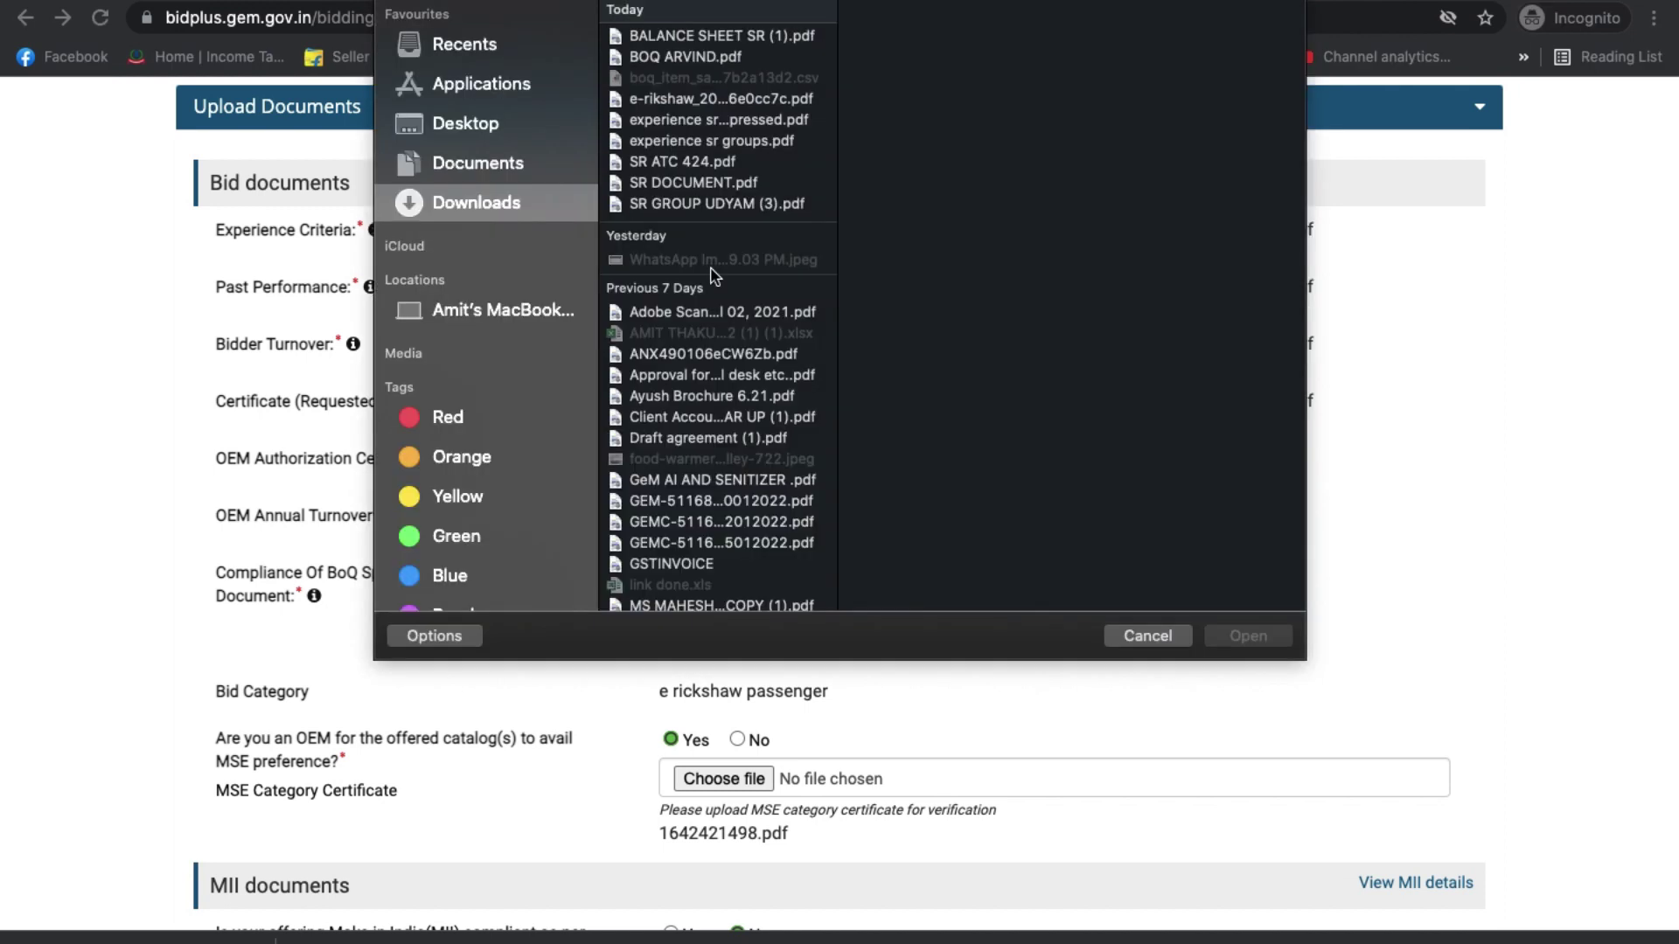
left_click(704, 205)
left_click(708, 162)
left_click(709, 37)
left_click(709, 100)
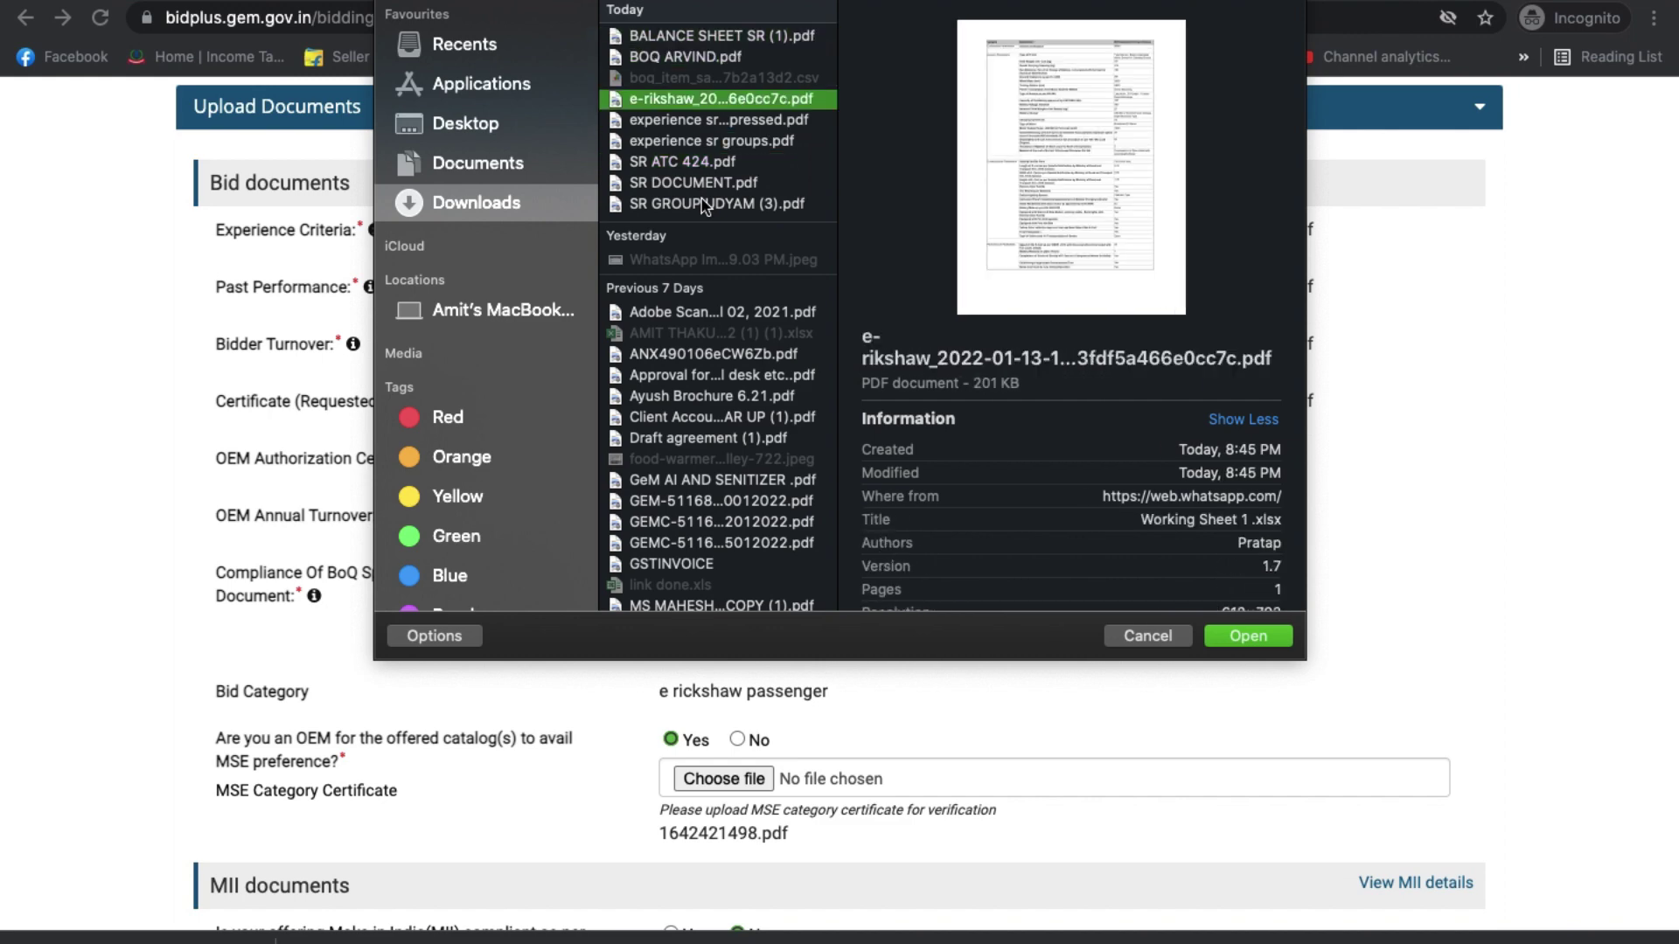
key("ctrl+Right")
scroll(706, 208, "up", 10)
key("ctrl+Left")
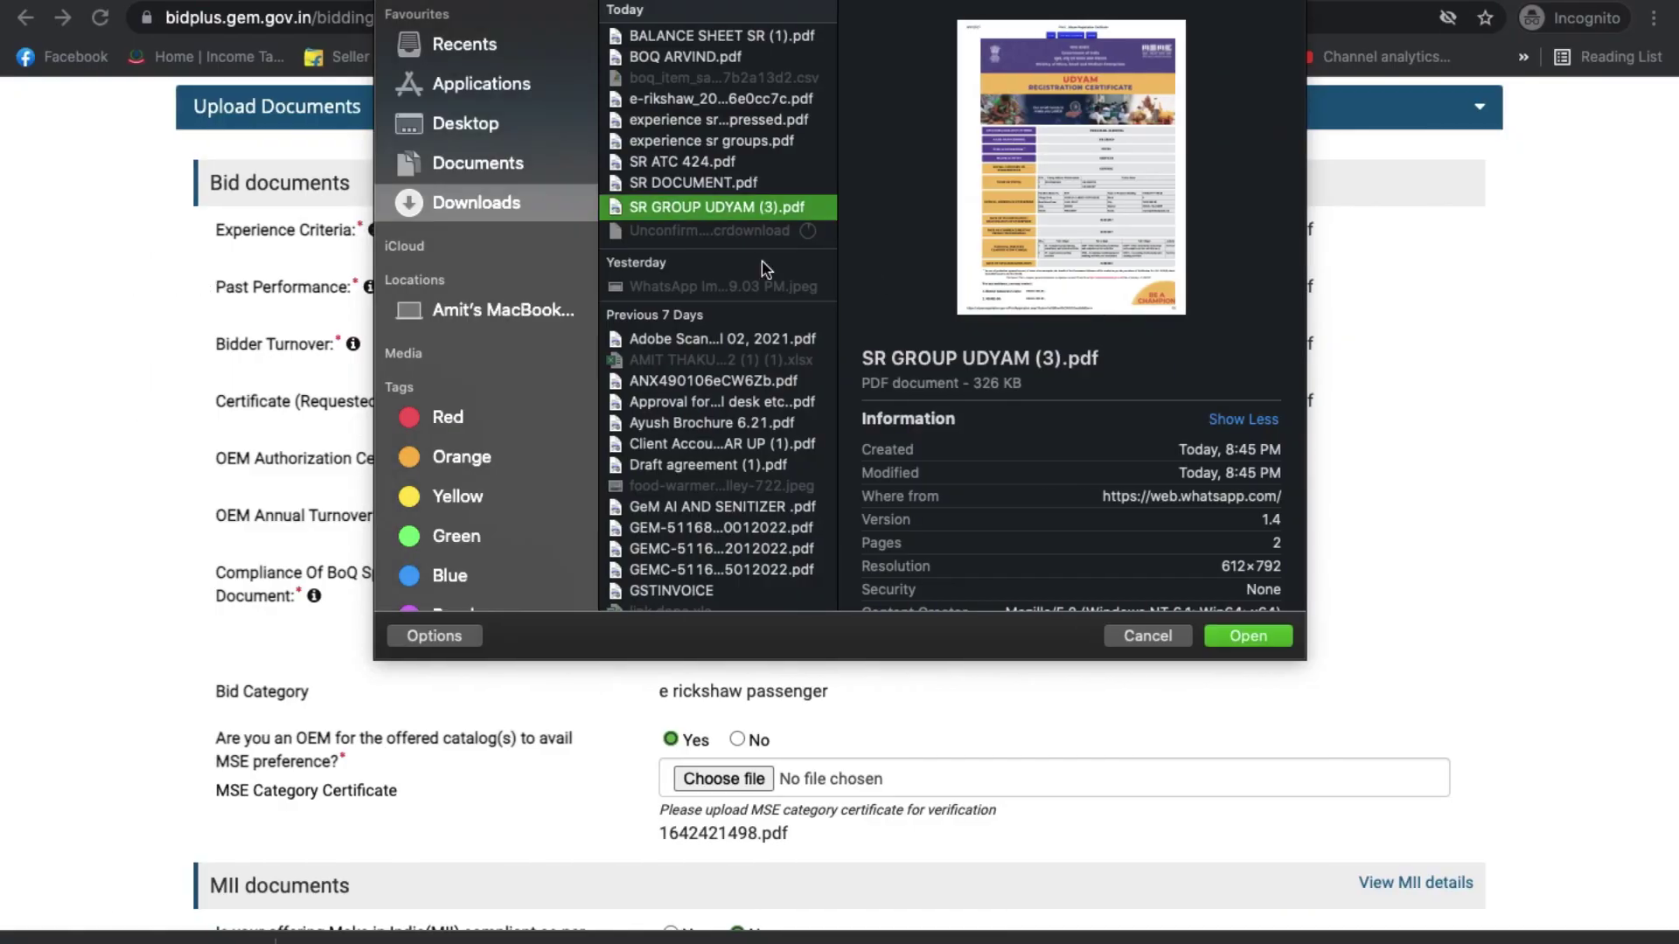
key("ctrl+Right")
key("ctrl+Left")
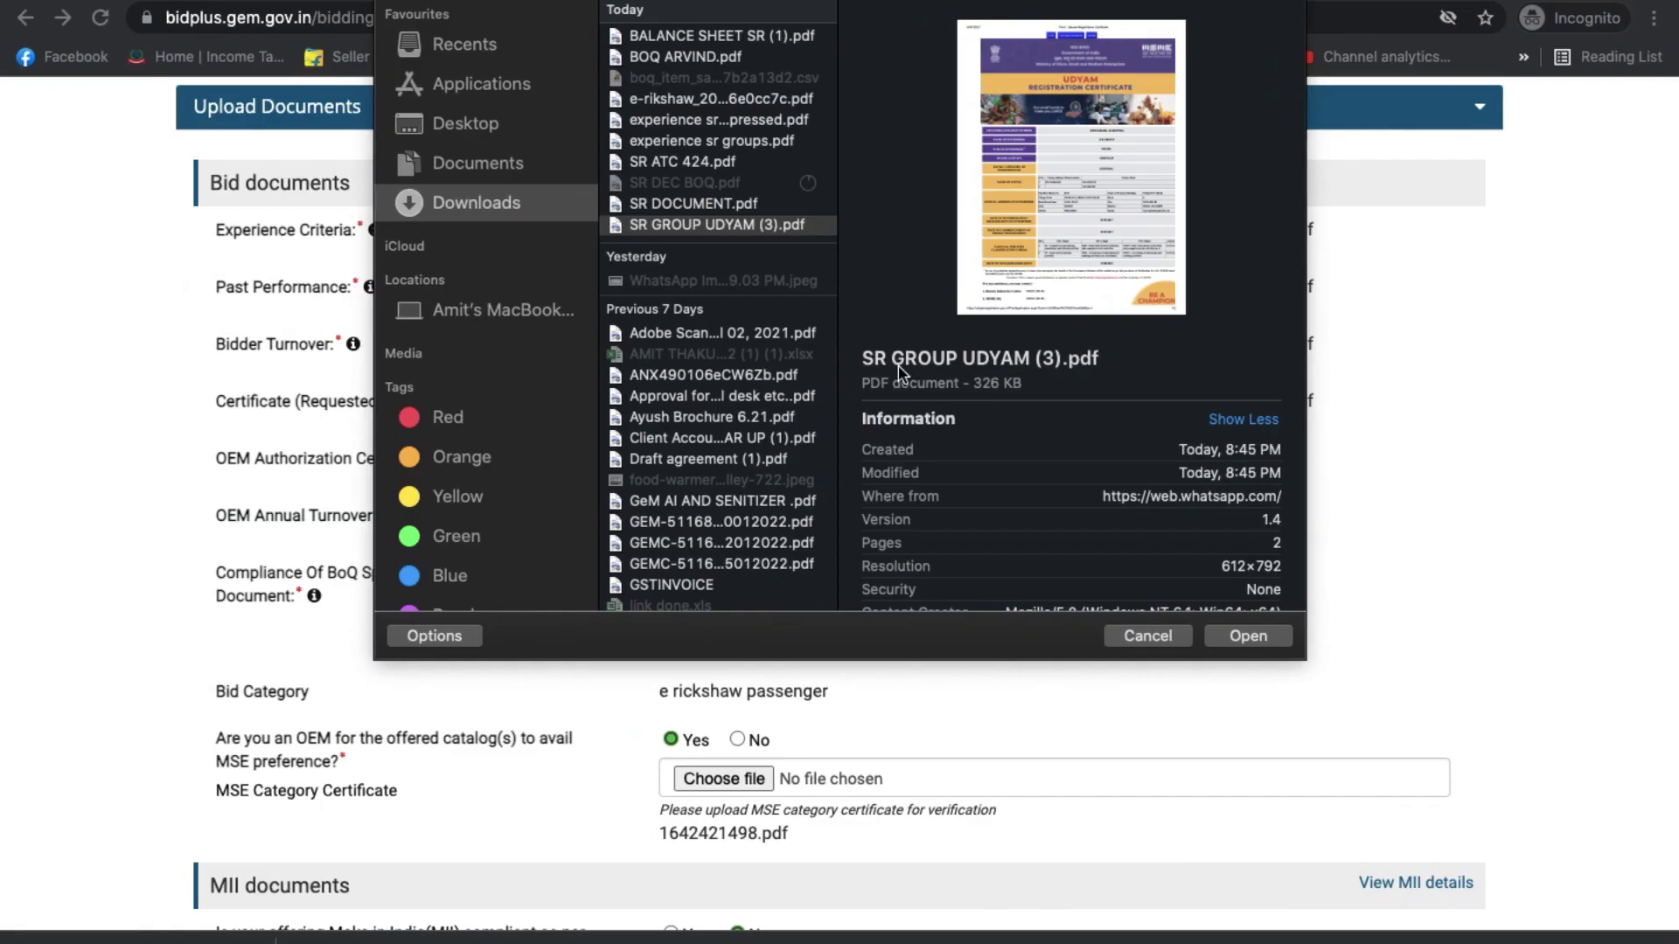
key("Escape")
- Attach SR ATC 424.pdf to Certificate (Requested In ATC), replacing the mistakenly chosen SR DEC BOQ.pdf
left_click(757, 408)
left_click(725, 182)
left_click(1248, 637)
left_click(713, 411)
left_click(715, 164)
left_click(1268, 645)
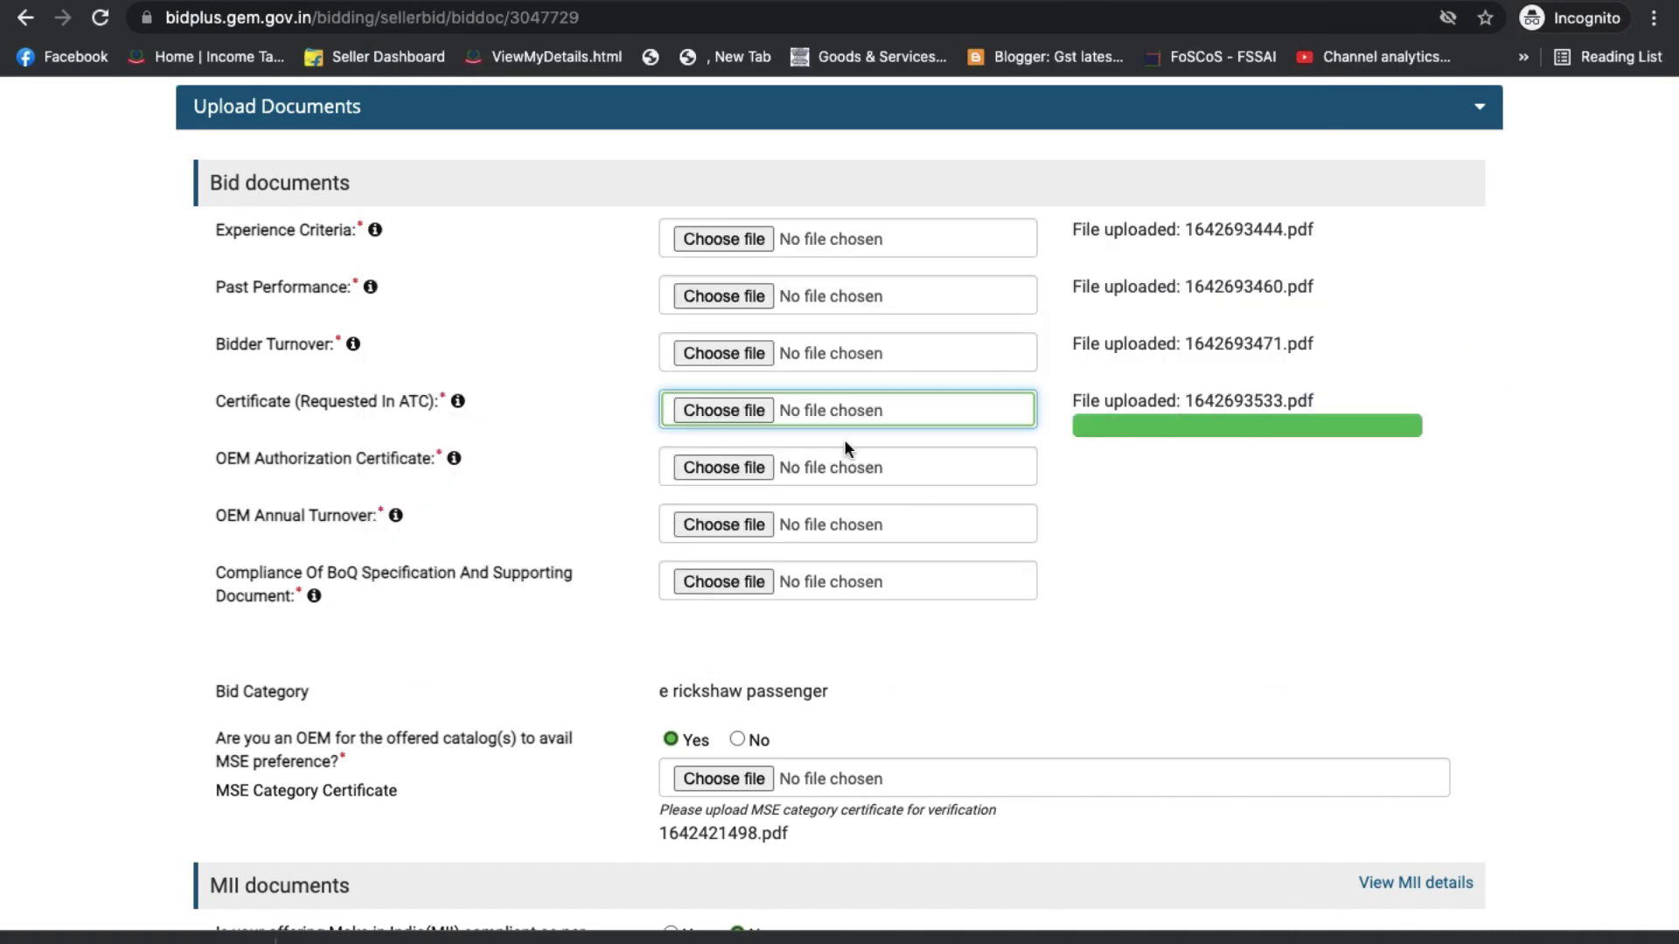
- Attach the OEM authorization file to OEM Authorization Certificate
left_click(745, 469)
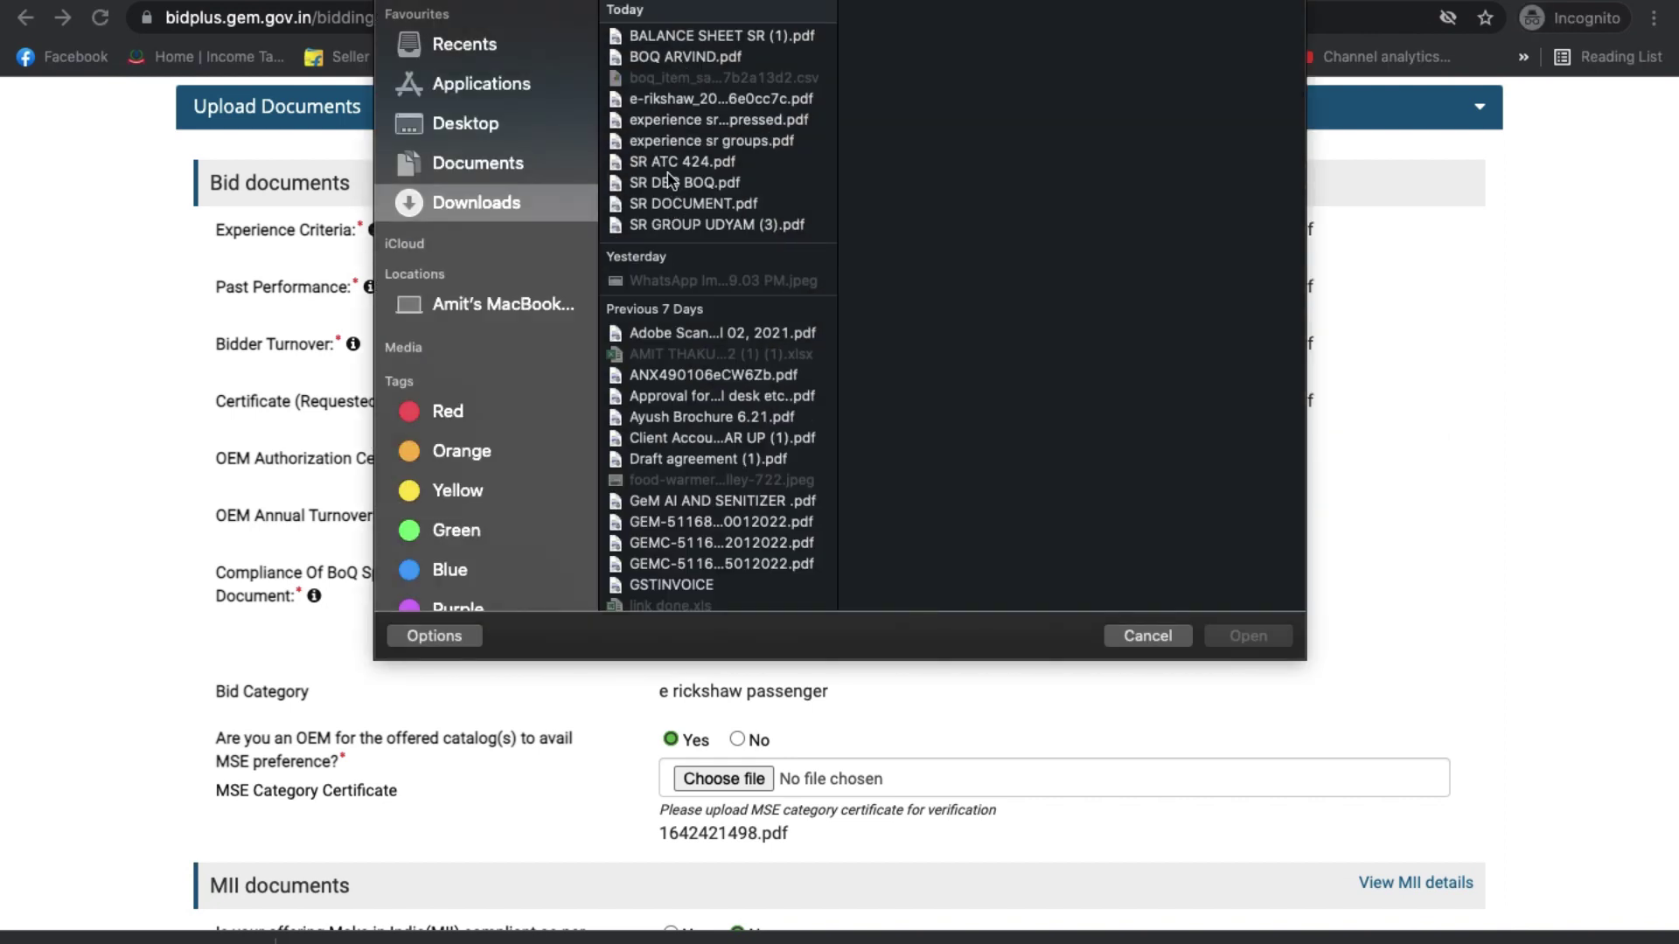
left_click(684, 182)
left_click(1248, 635)
scroll(1113, 607, "down", 1)
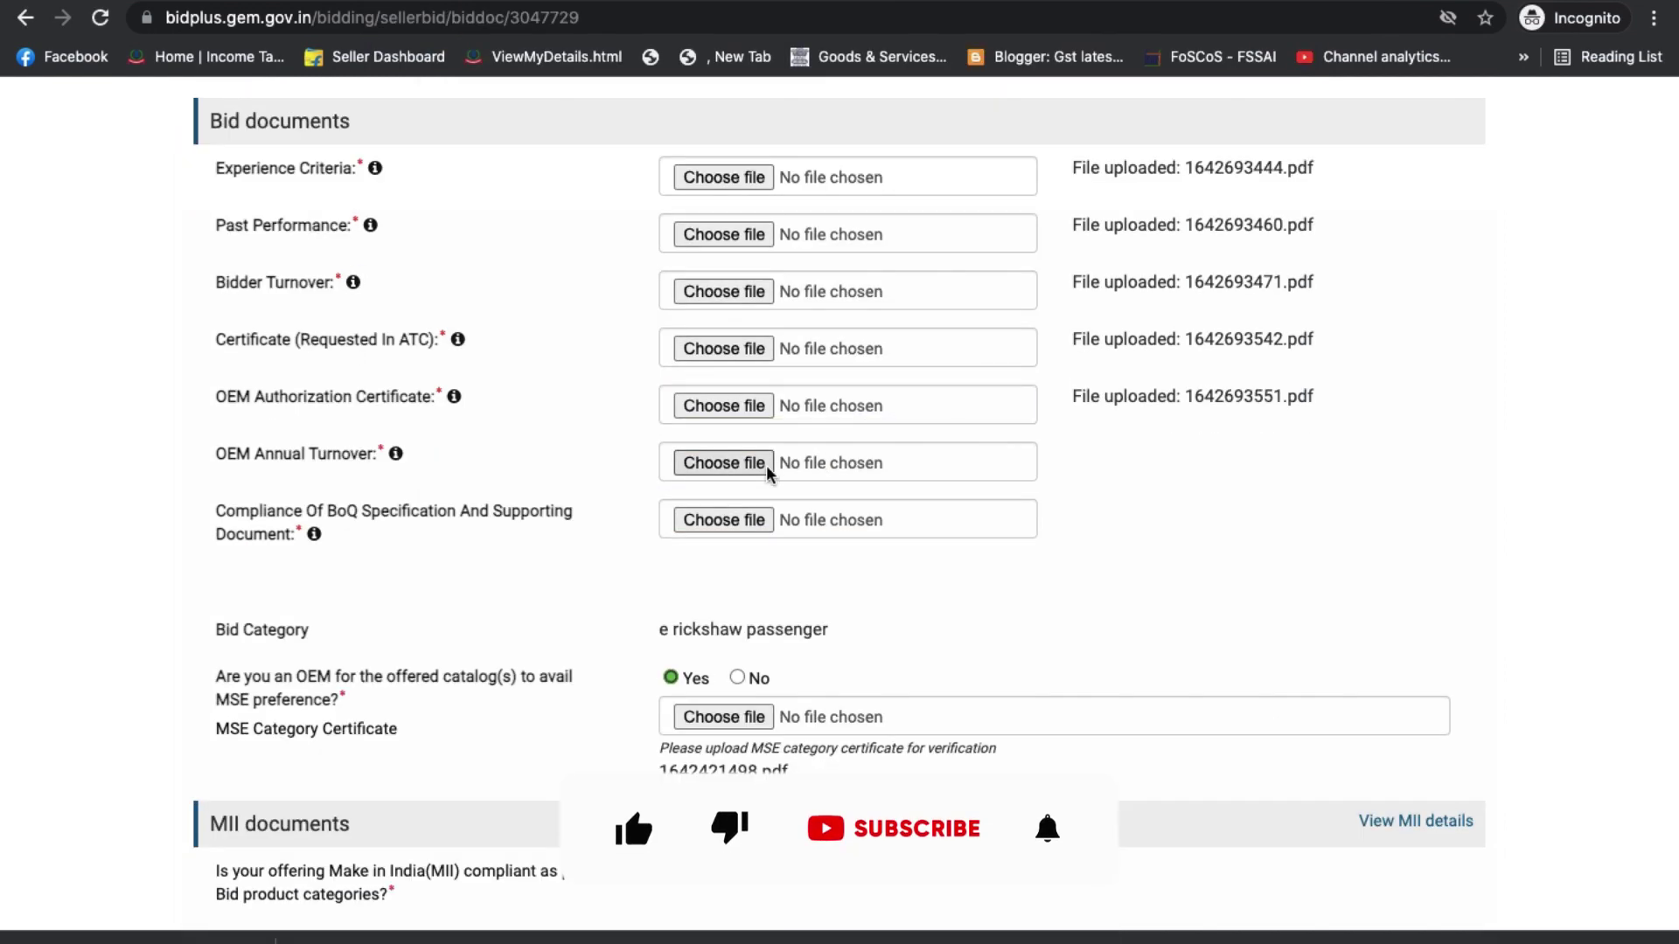
- Attach the balance sheet PDF to OEM Annual Turnover
left_click(720, 455)
left_click(709, 37)
key("Return")
scroll(817, 476, "down", 1)
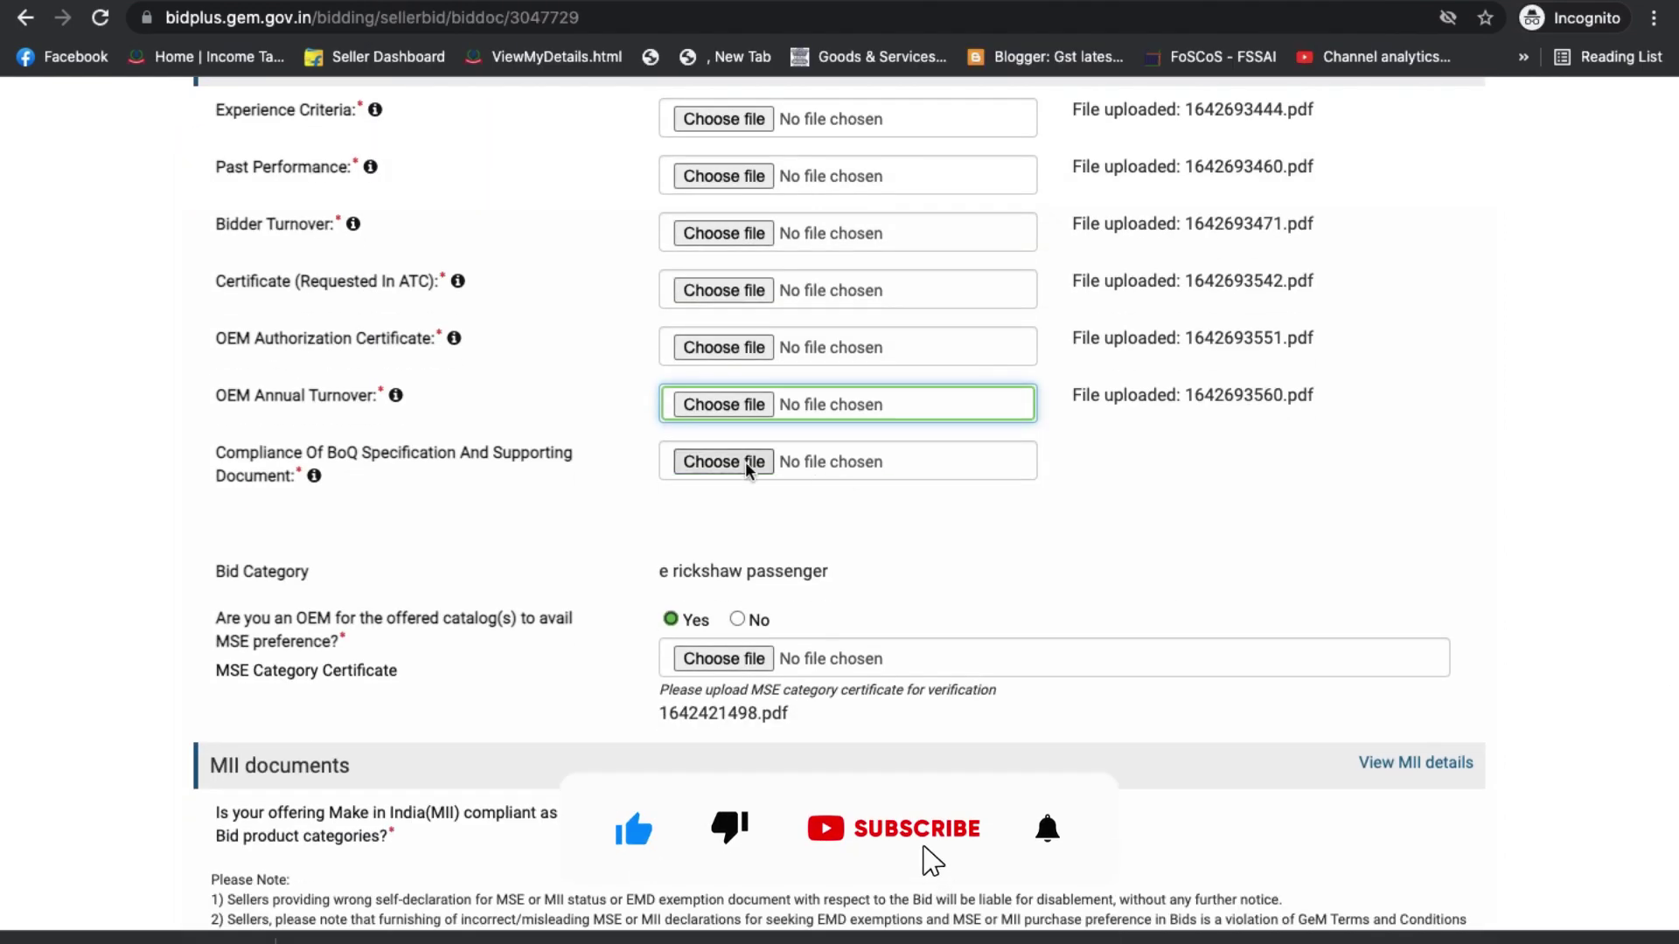
- Attach the e-rikshaw bid PDF as the BoQ compliance document
left_click(708, 468)
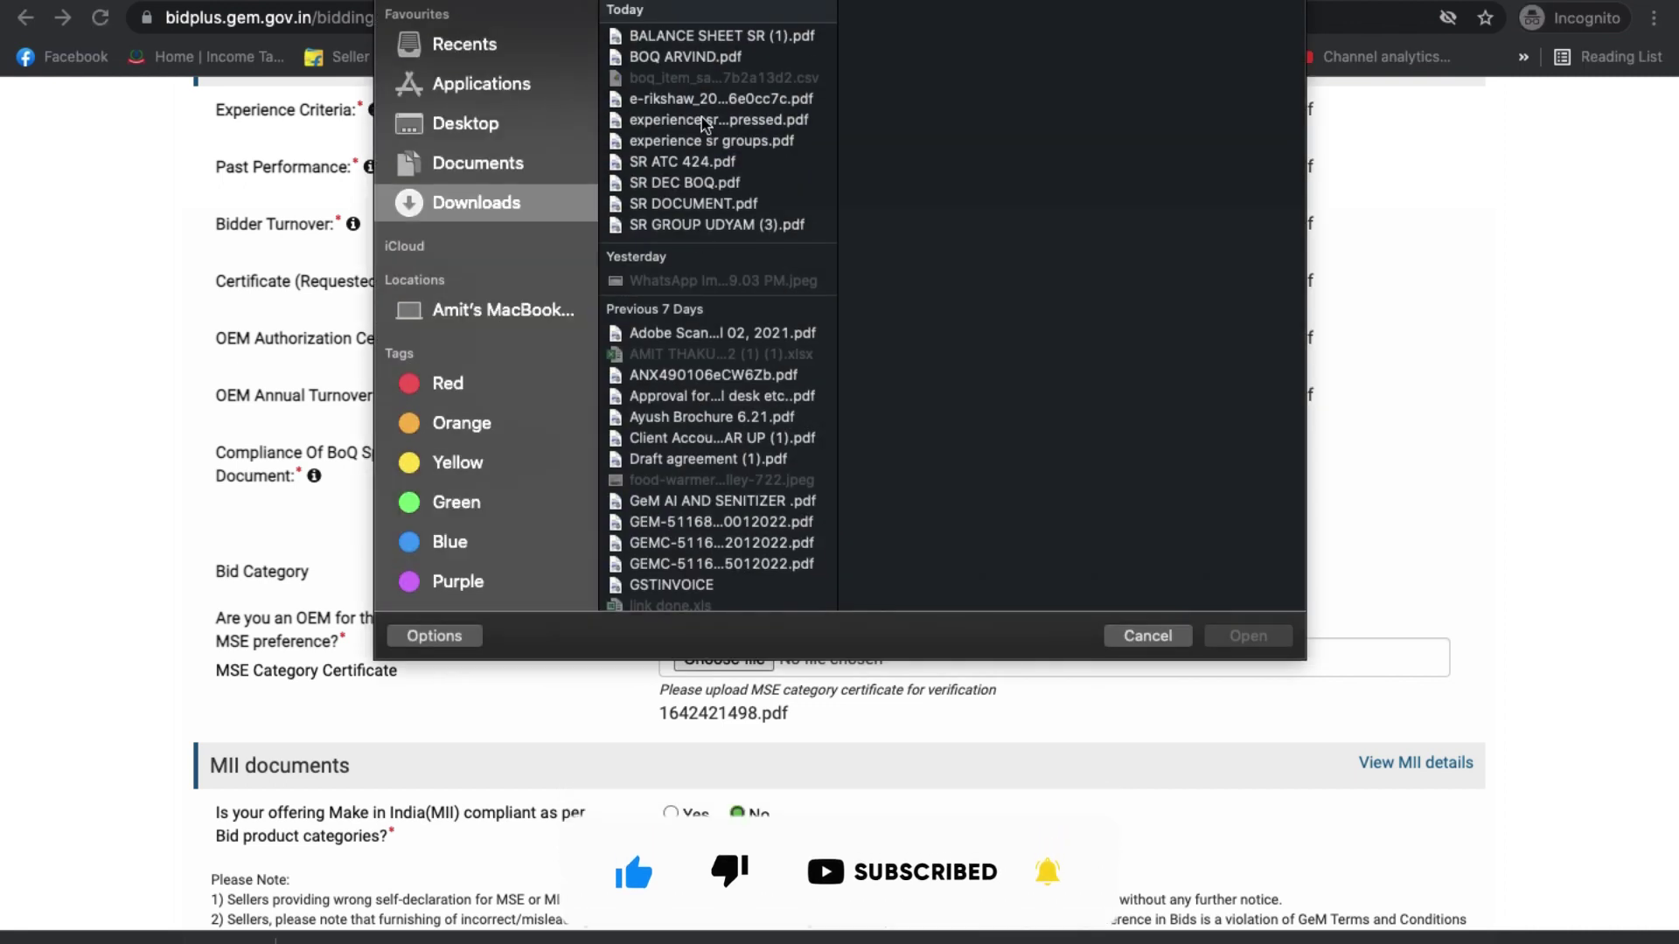
left_click(704, 121)
left_click(706, 103)
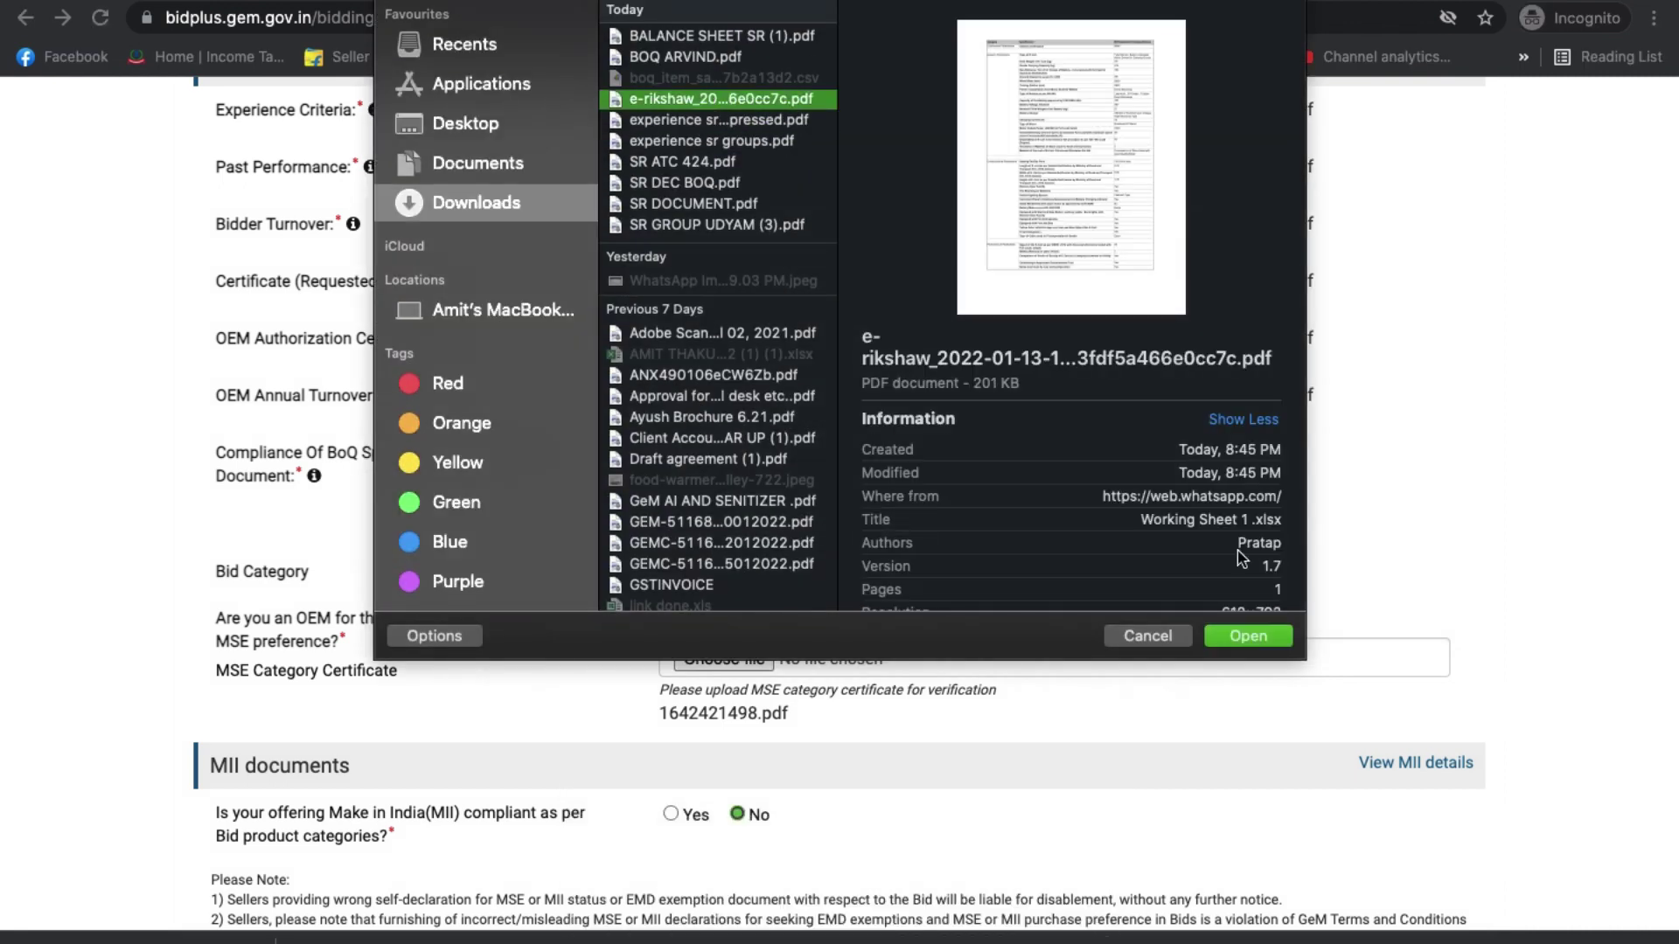
left_click(1221, 633)
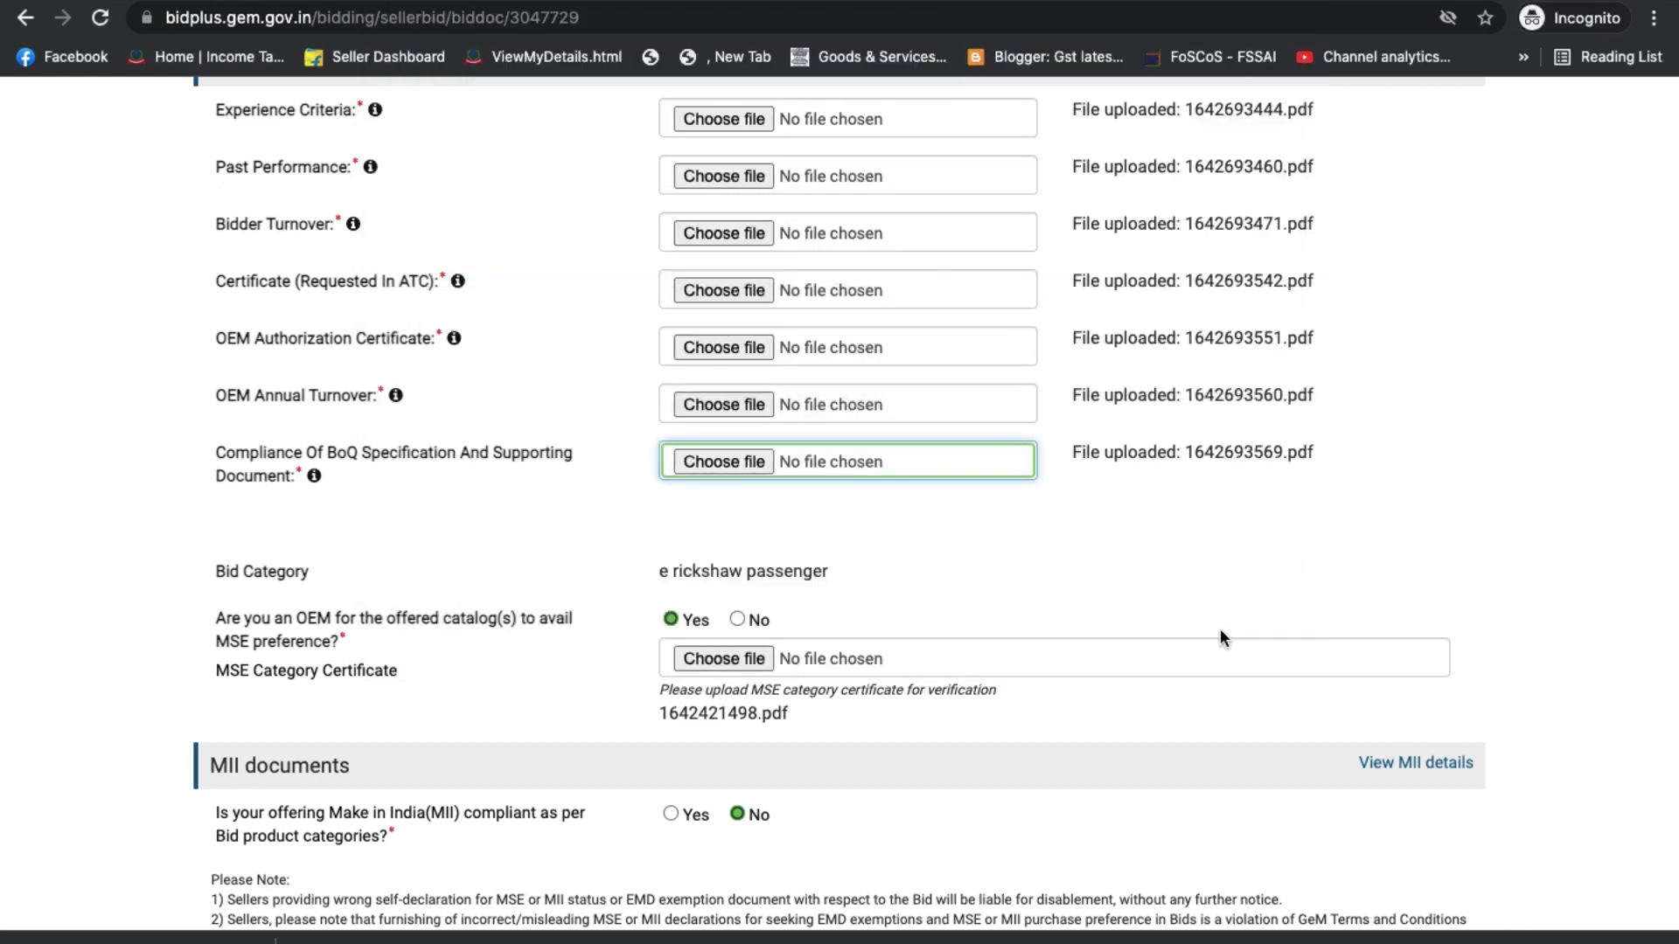
scroll(1188, 509, "up", 2)
scroll(1067, 512, "down", 4)
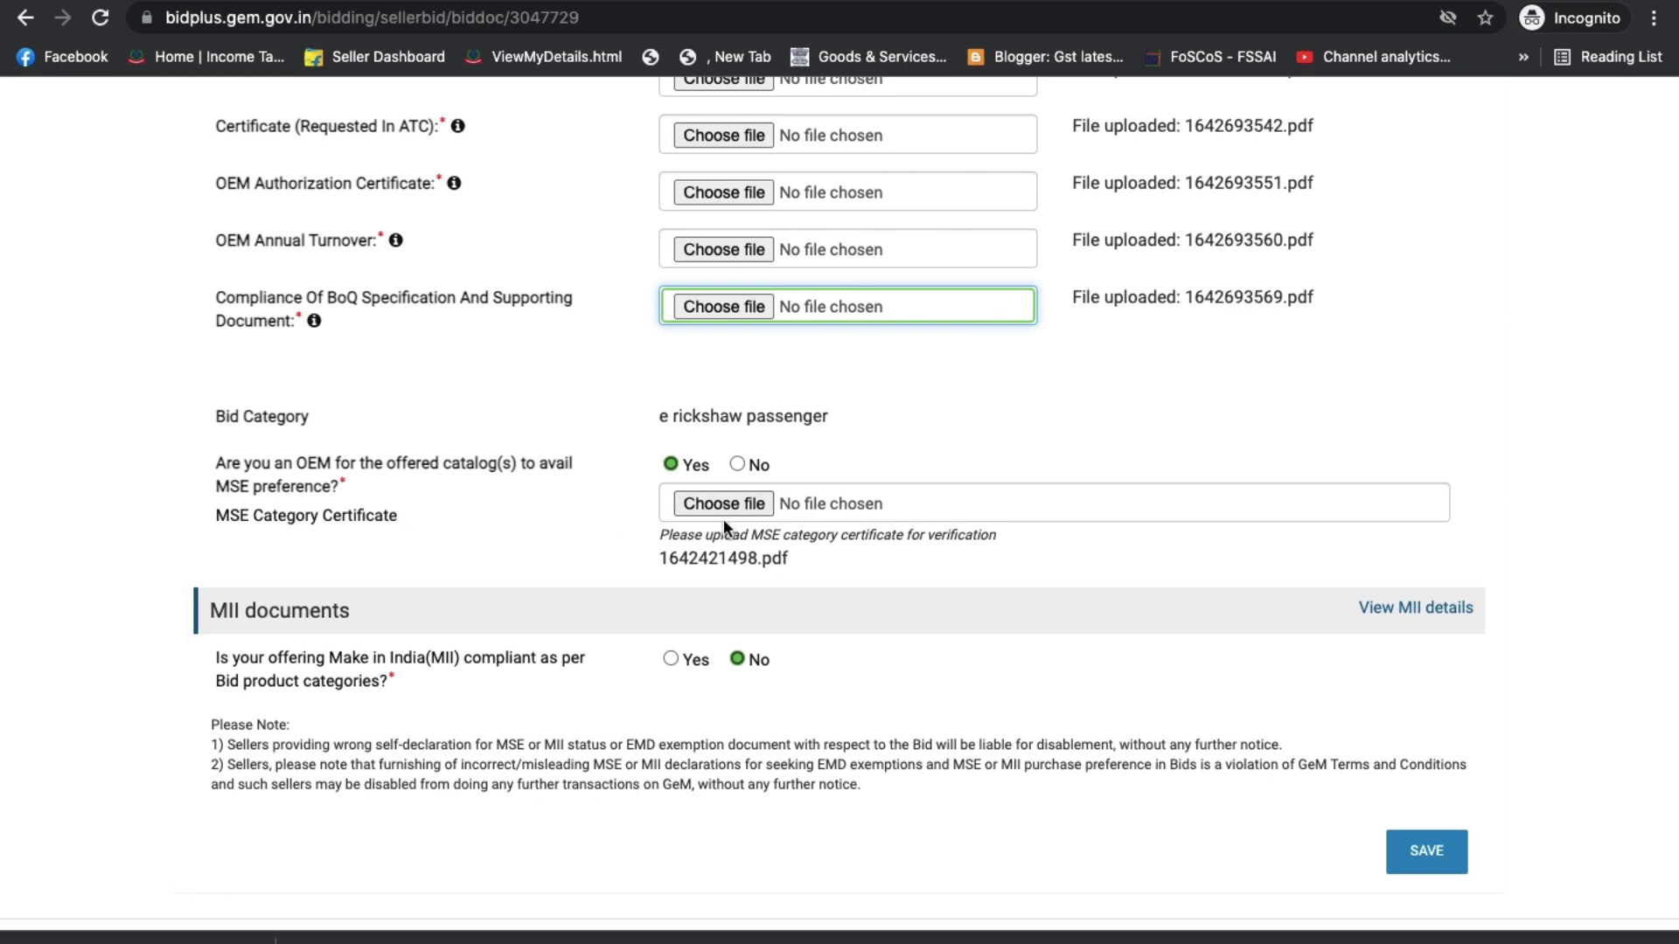
- Attach SR GROUP UDYAM (3).pdf as the MSE Category Certificate
left_click(717, 502)
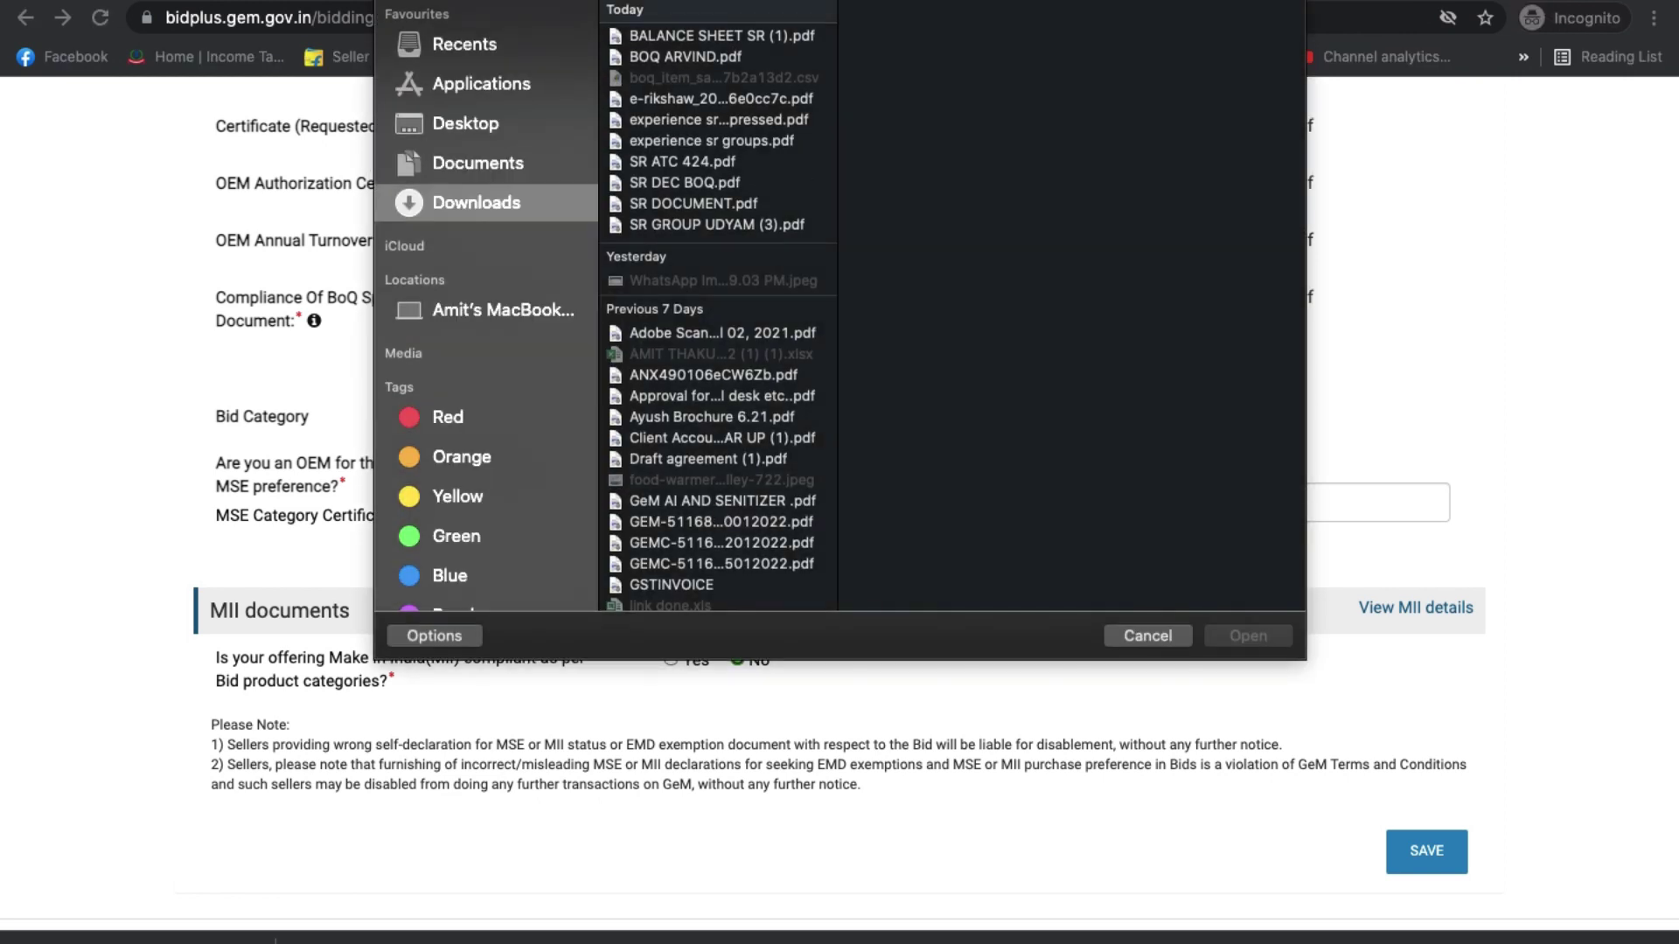
left_click(664, 37)
key("Down")
key("Down")
key("Down")
key("Down")
key("Down")
key("Down")
key("Down")
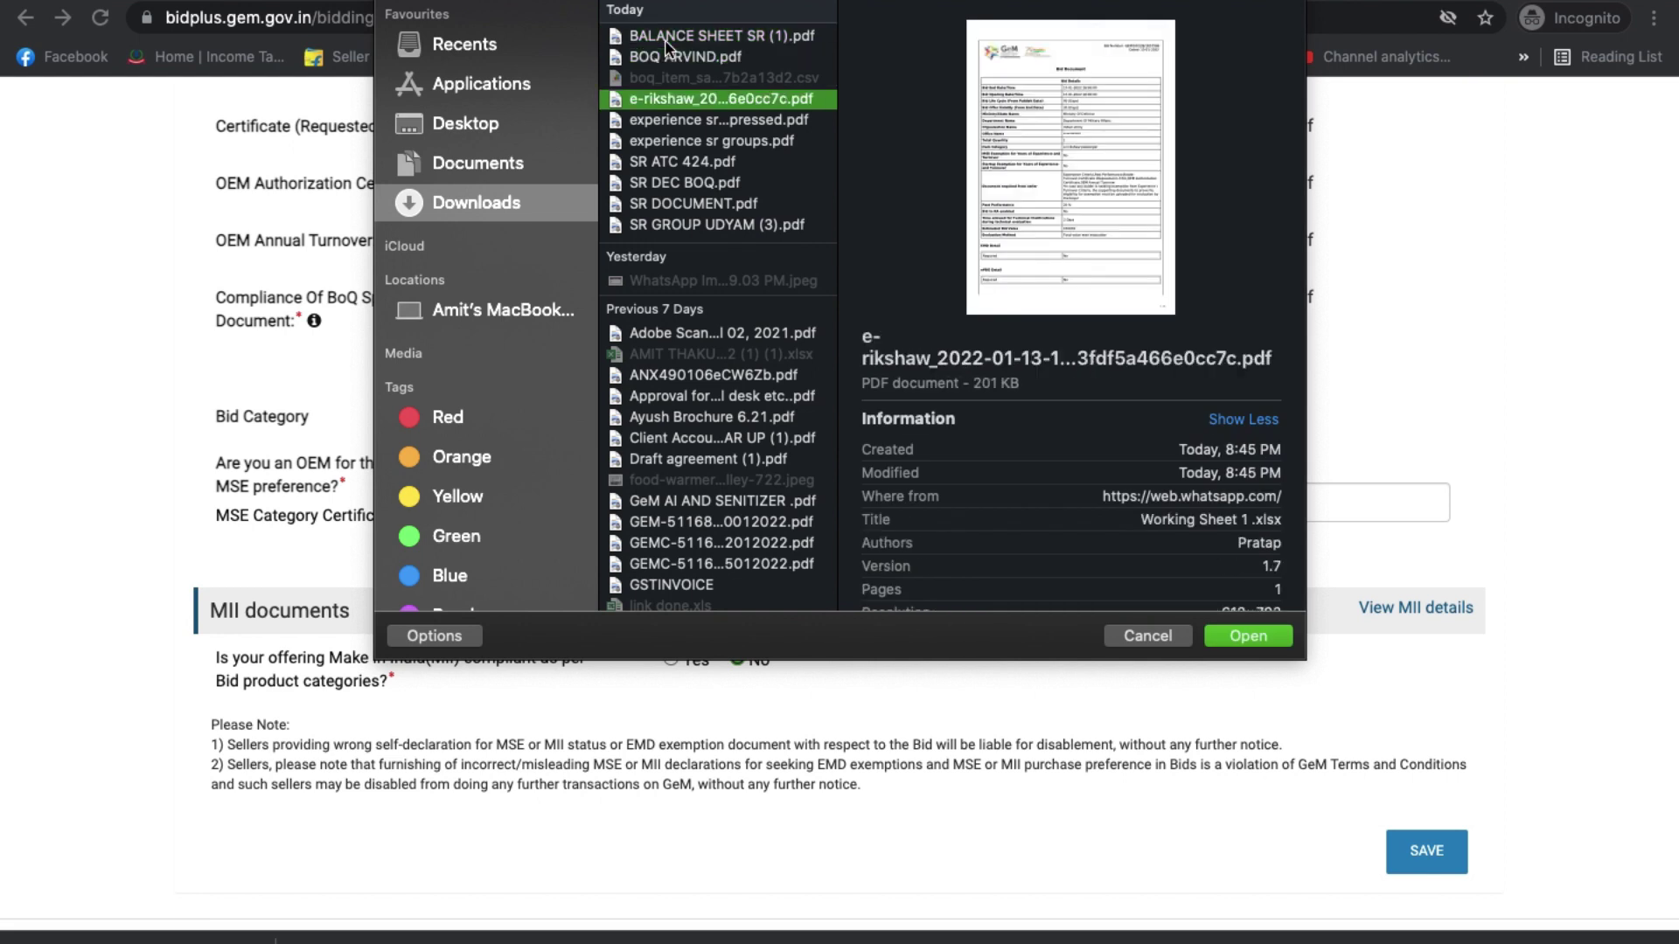
key("Down")
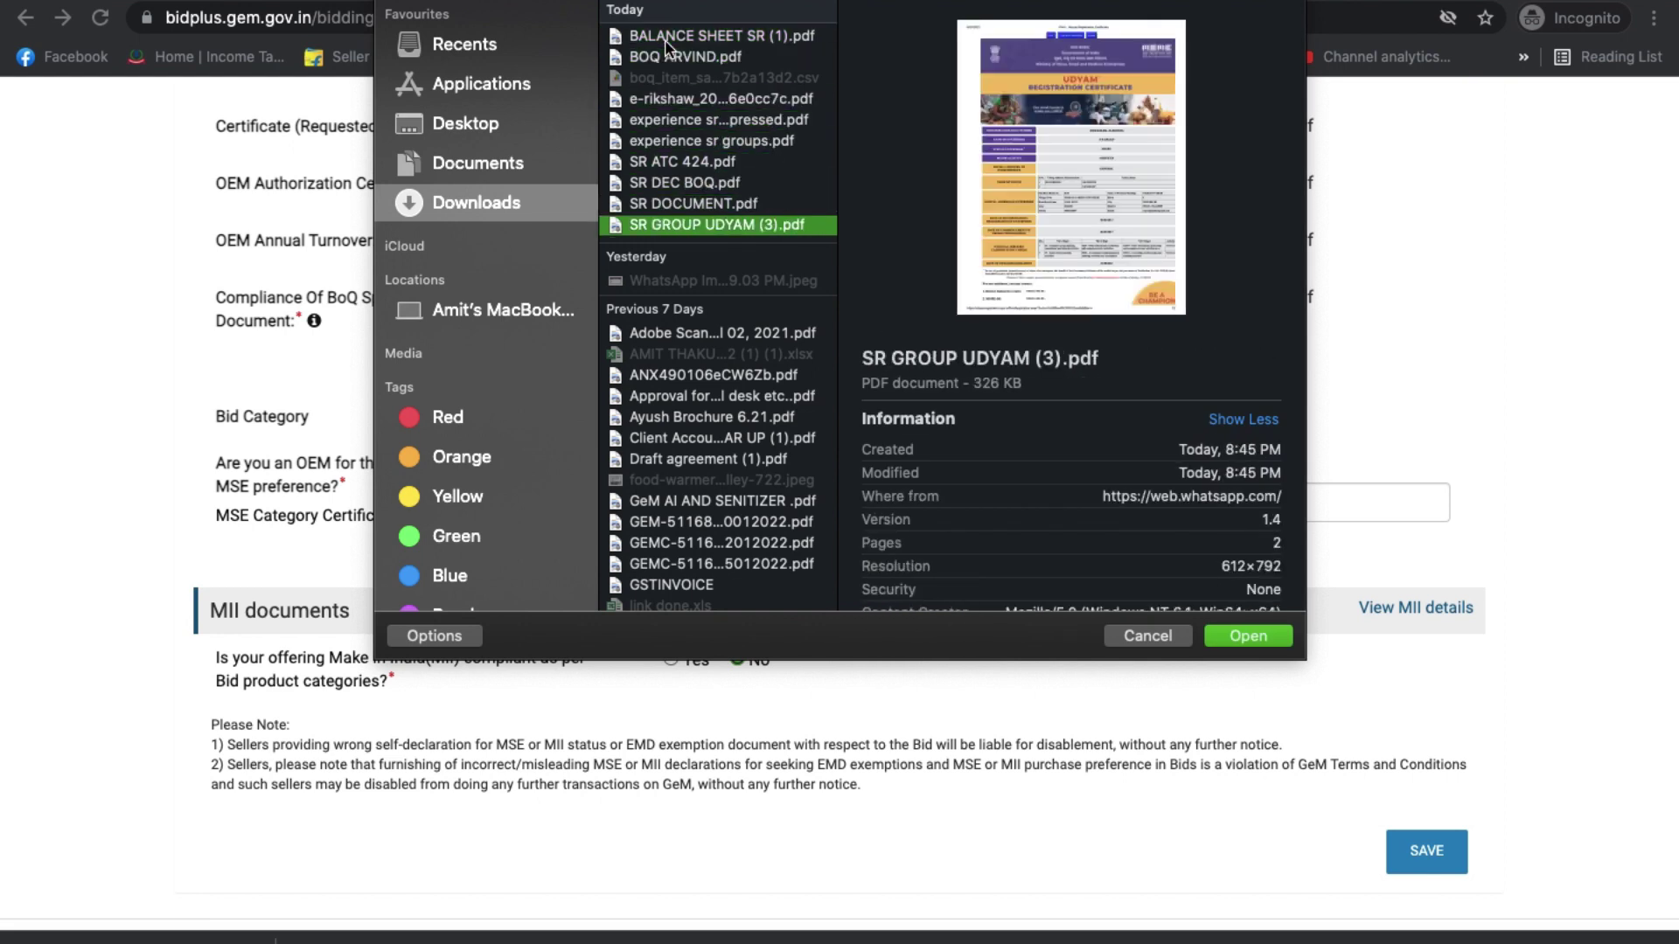
key("Return")
scroll(1004, 294, "down", 4)
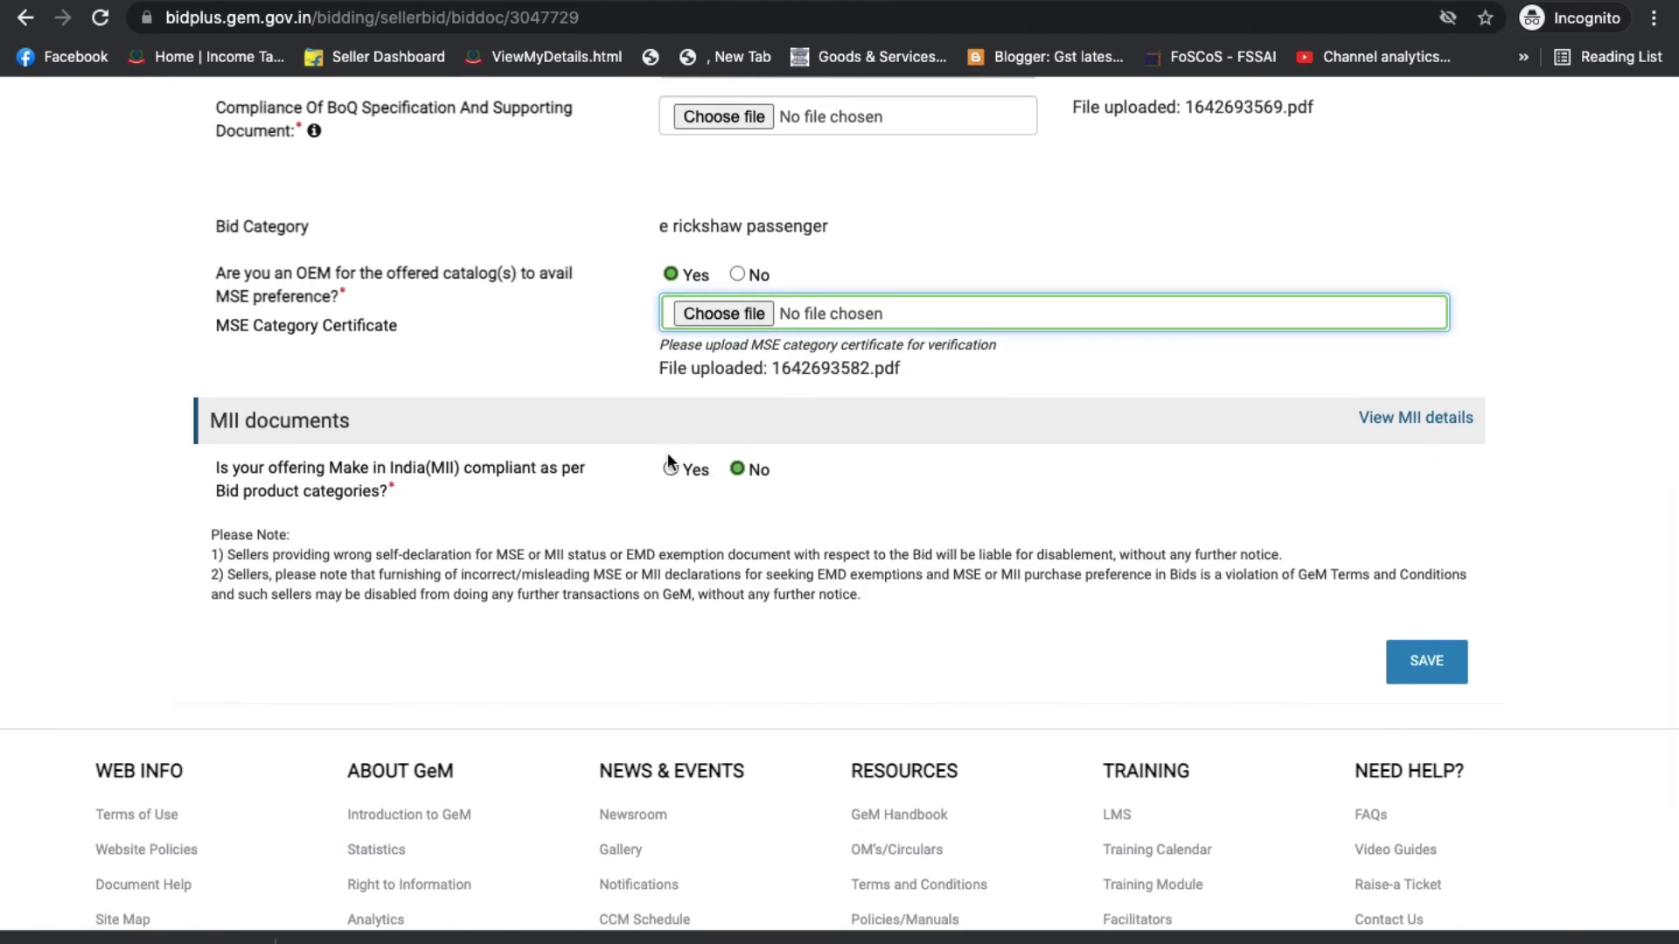
scroll(663, 453, "down", 2)
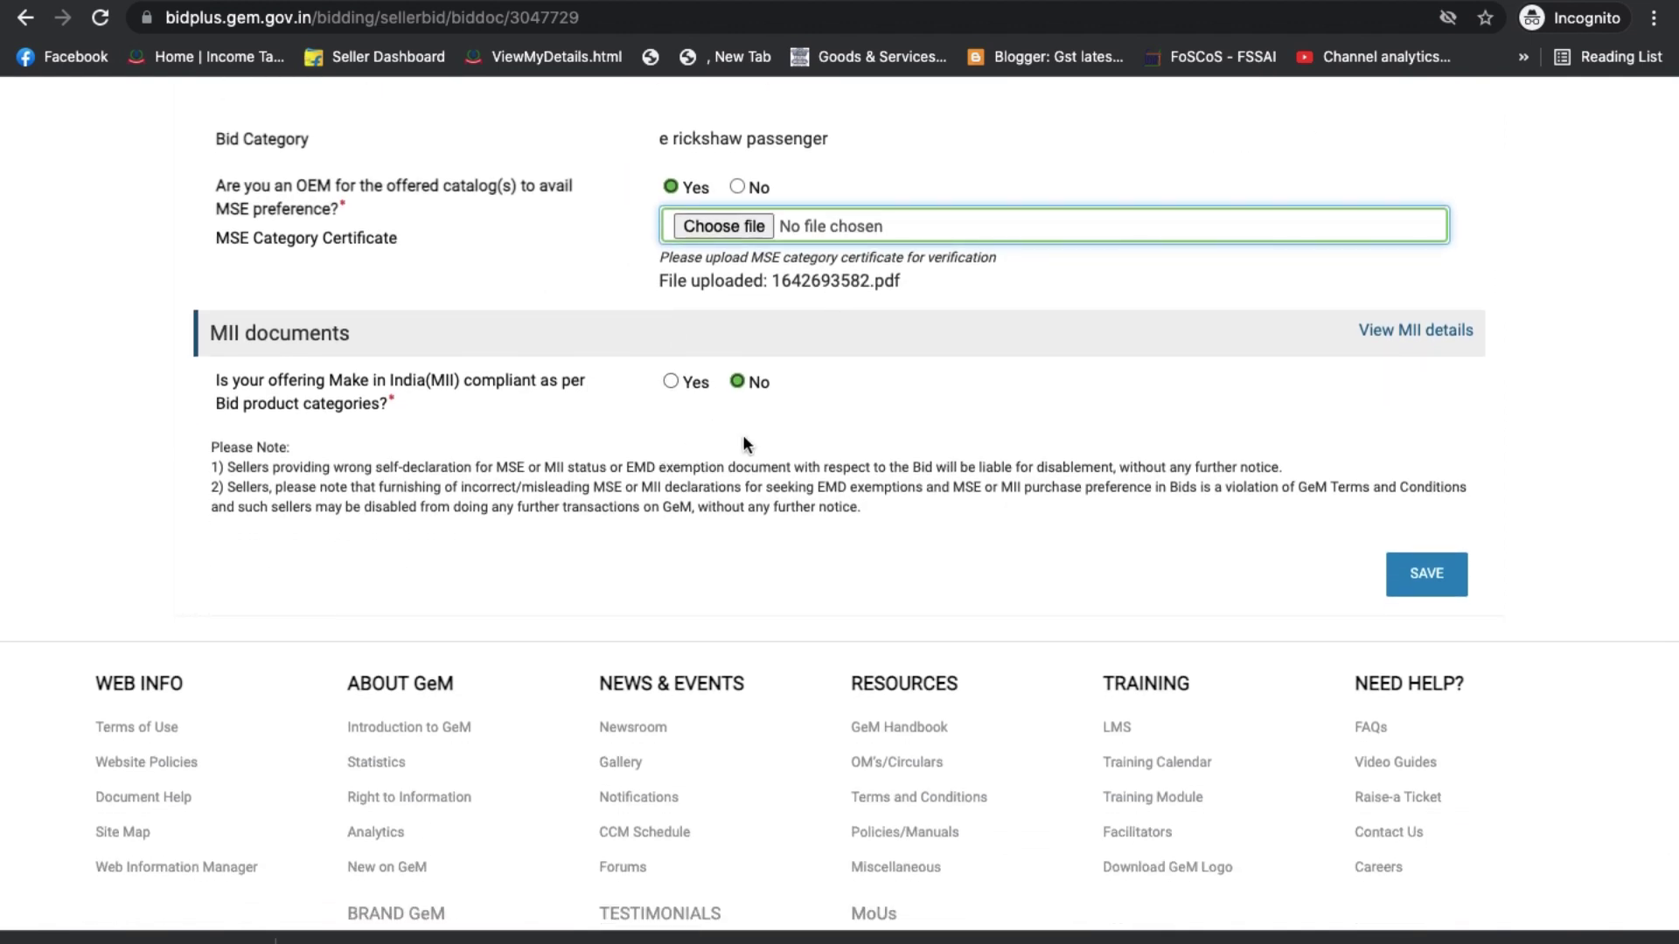
- Mark Make in India Yes as a Class 2 local supplier, upload SR MII 424.pdf, and save
left_click(687, 386)
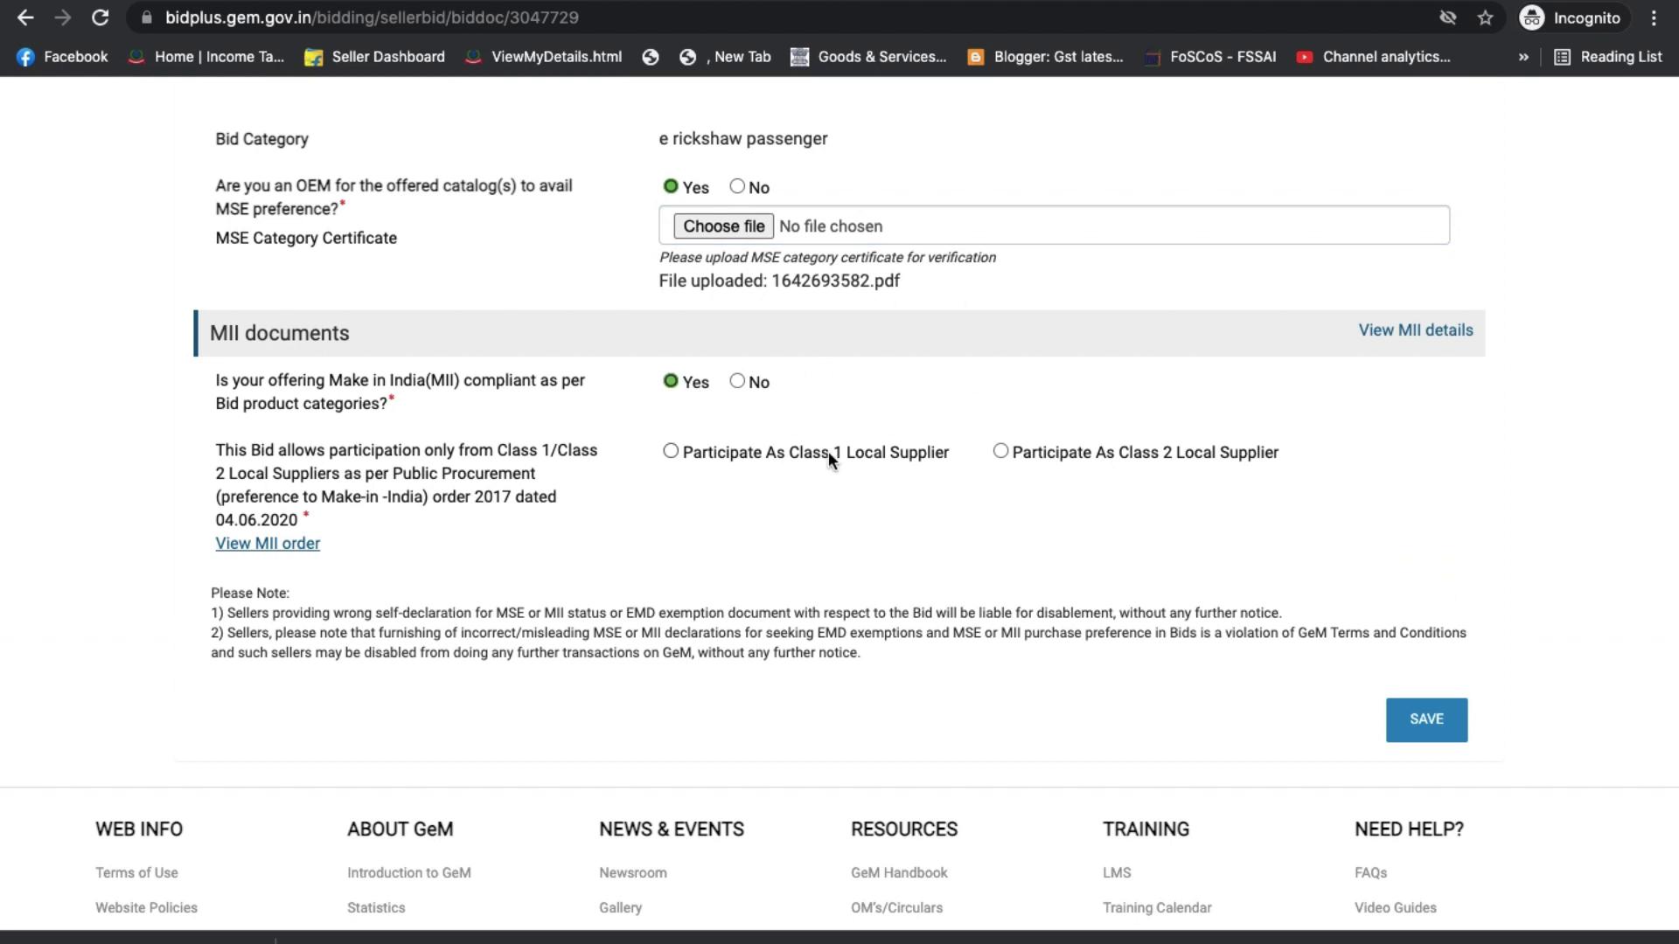
left_click(999, 460)
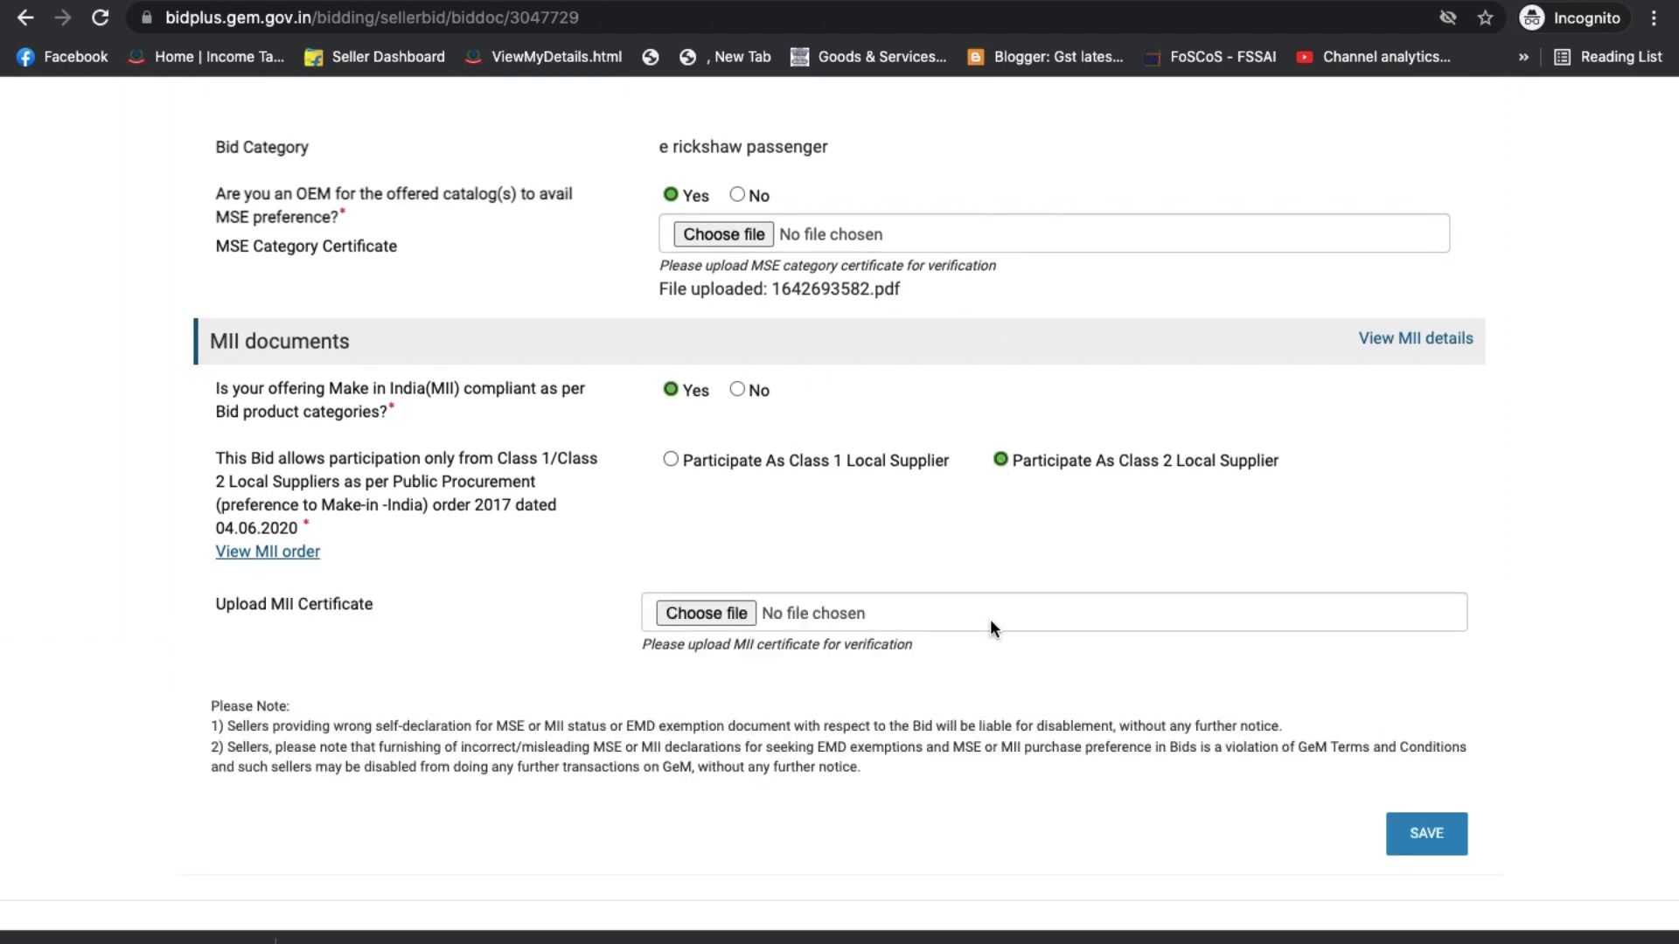
left_click(741, 615)
left_click(667, 202)
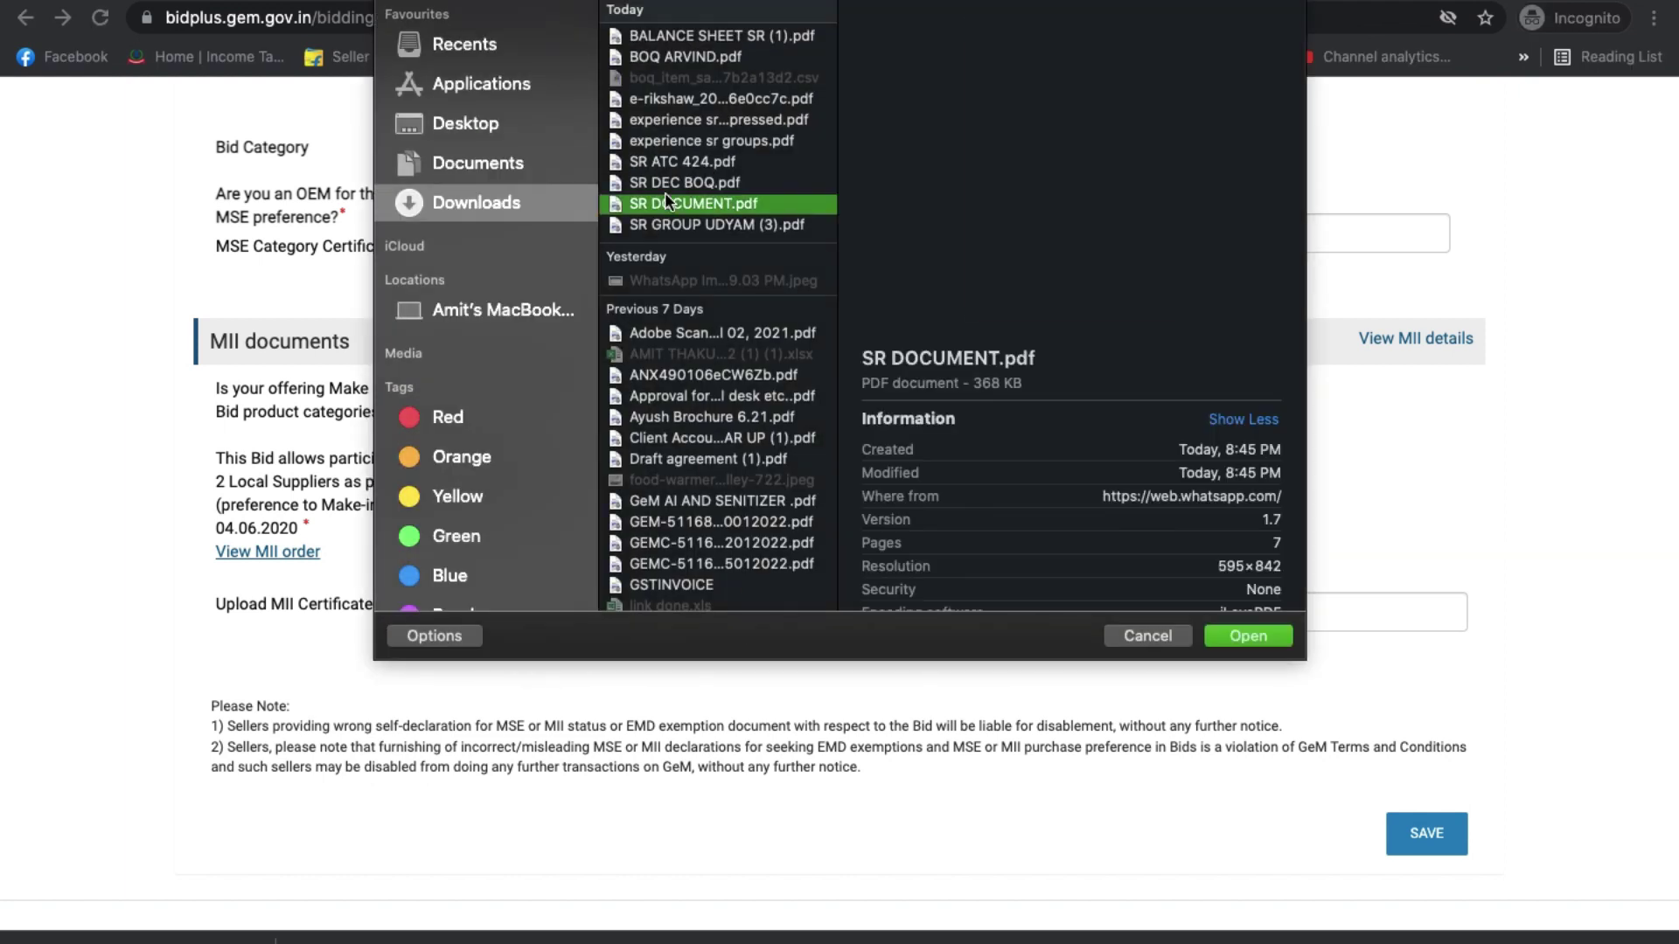
key("Up")
key("Up")
key("Up")
key("Up")
key("Up")
key("Up")
key("Down")
key("Down")
key("Down")
key("Down")
key("Down")
key("Down")
key("Down")
key("Down")
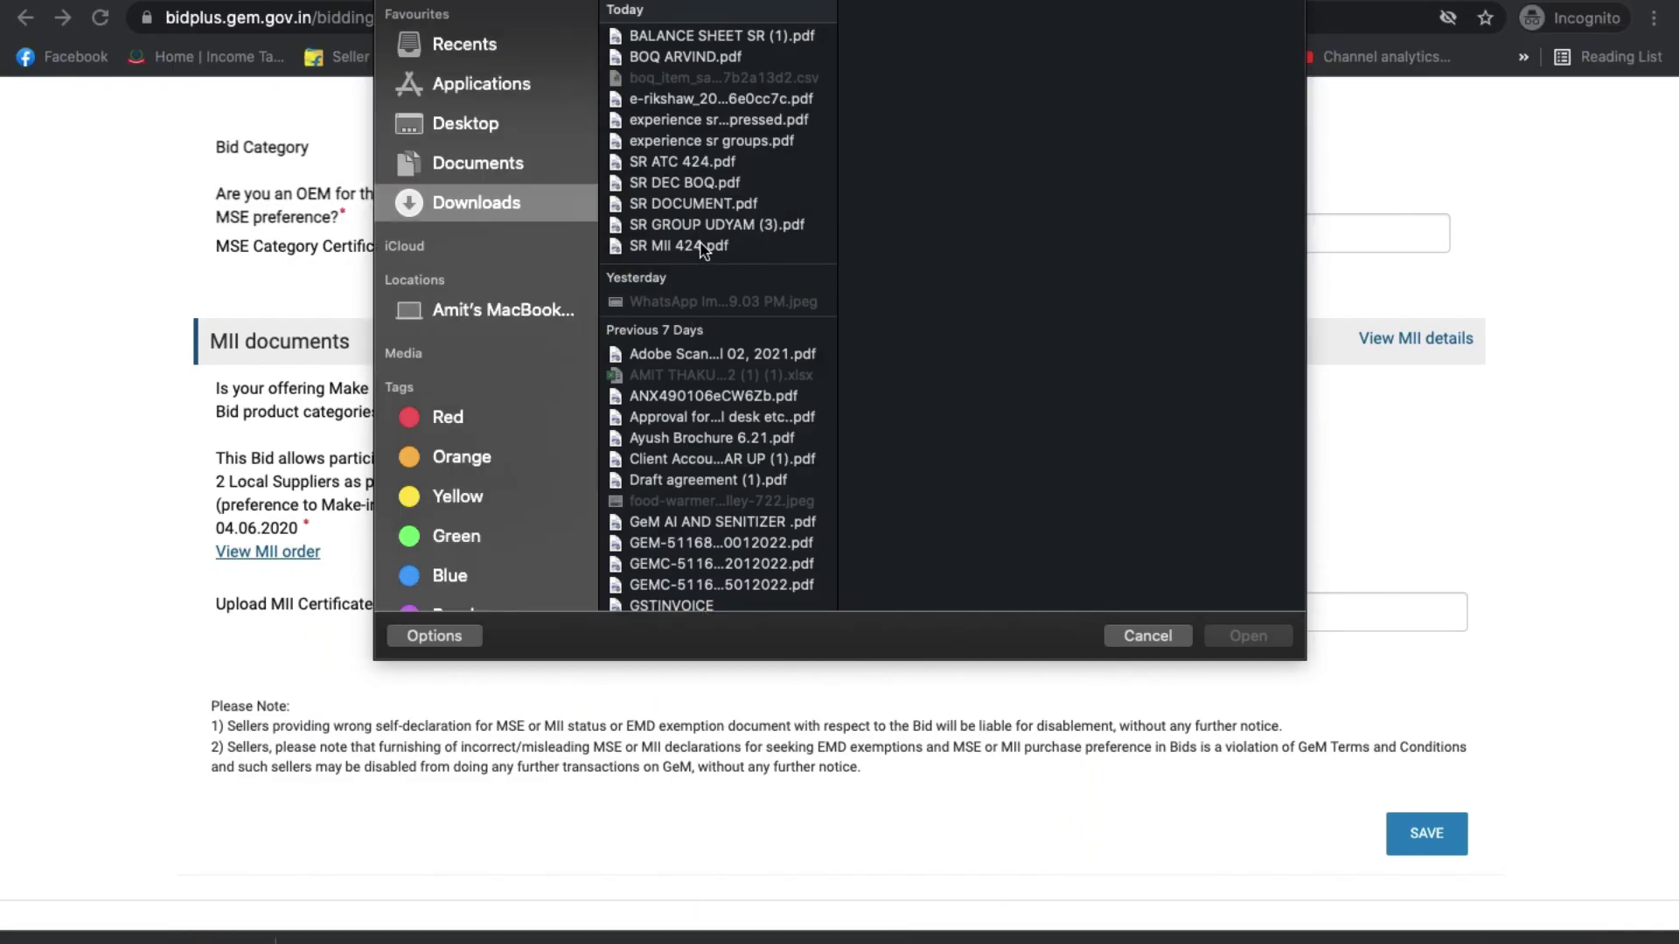
left_click(704, 246)
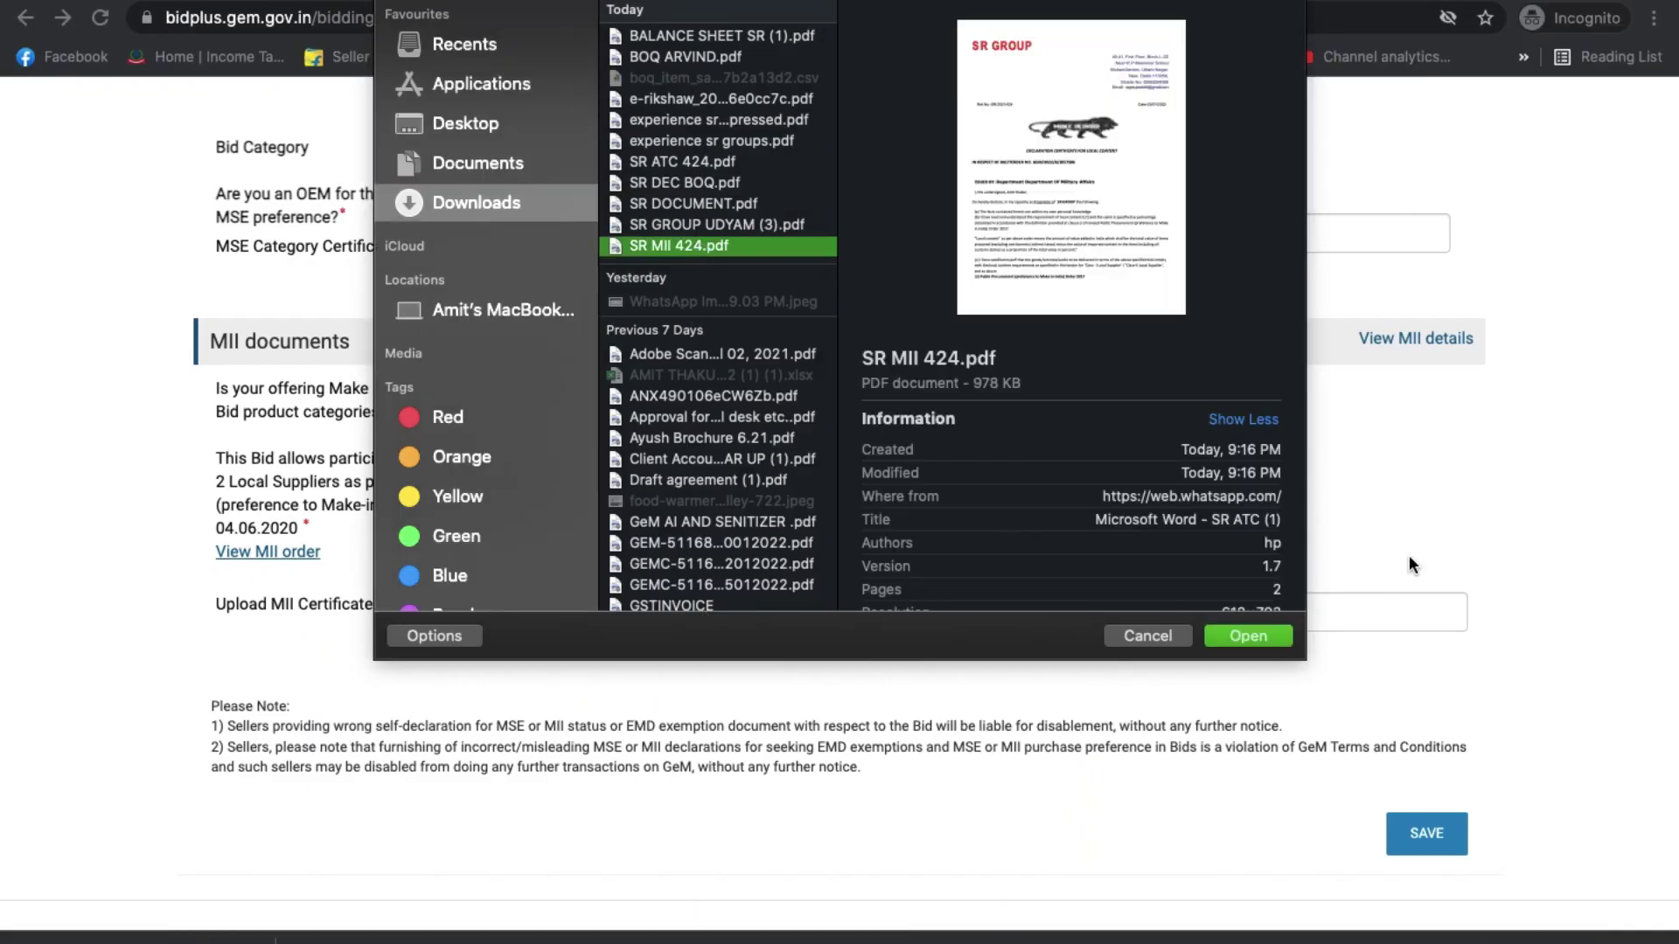
left_click(1274, 636)
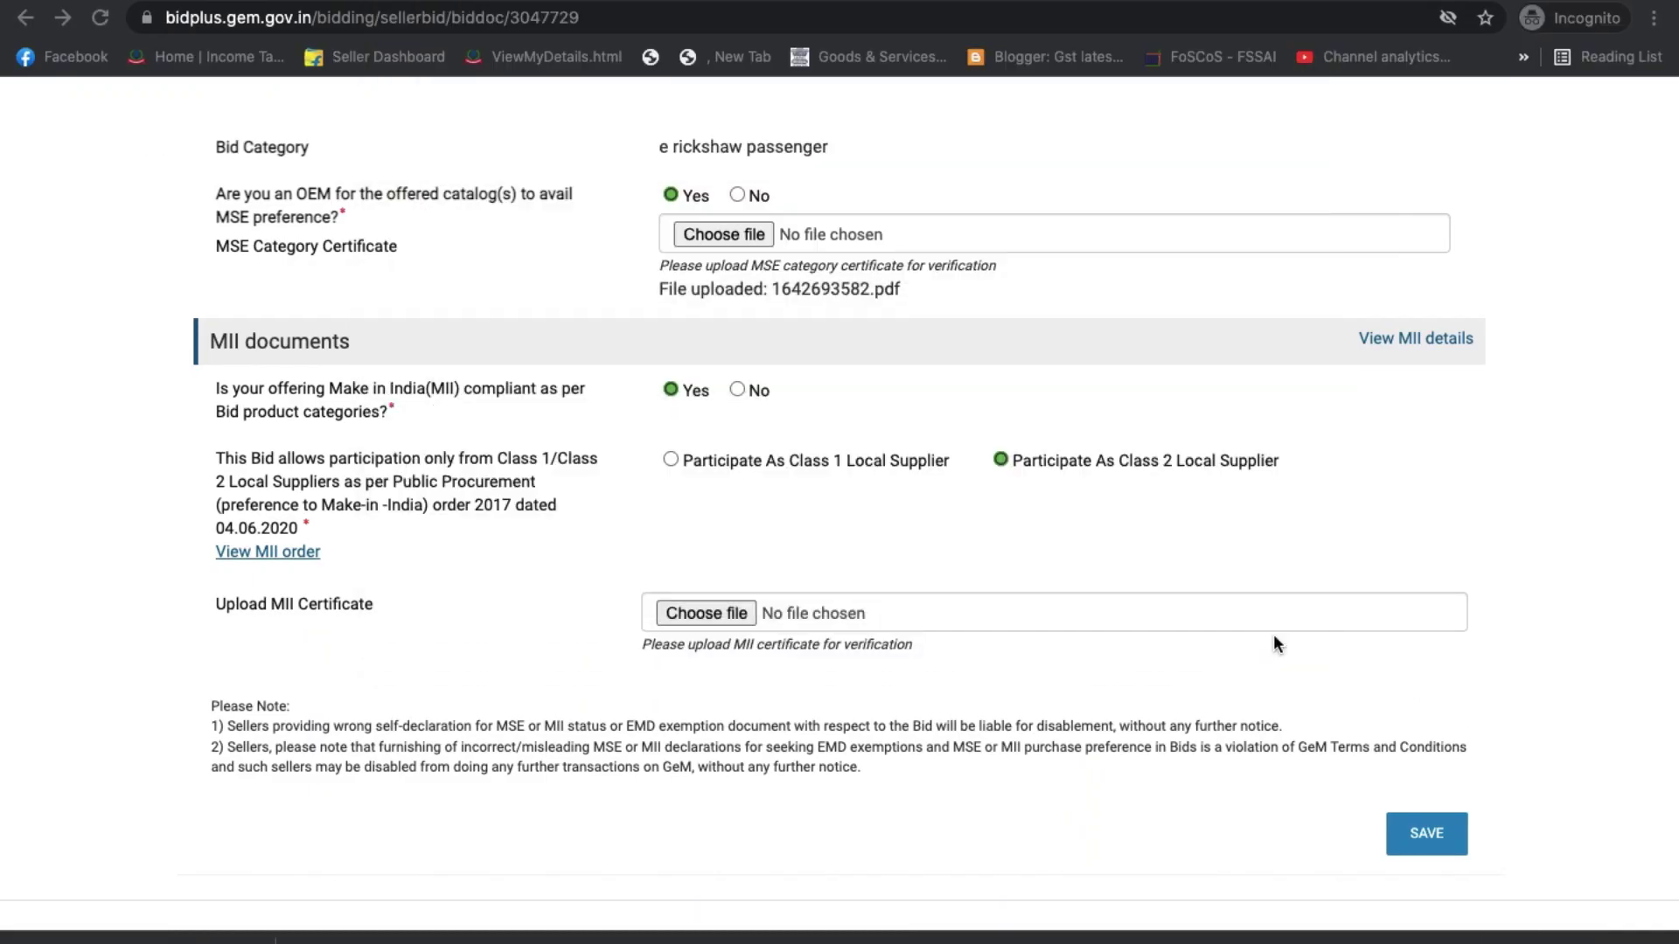
scroll(1388, 709, "down", 3)
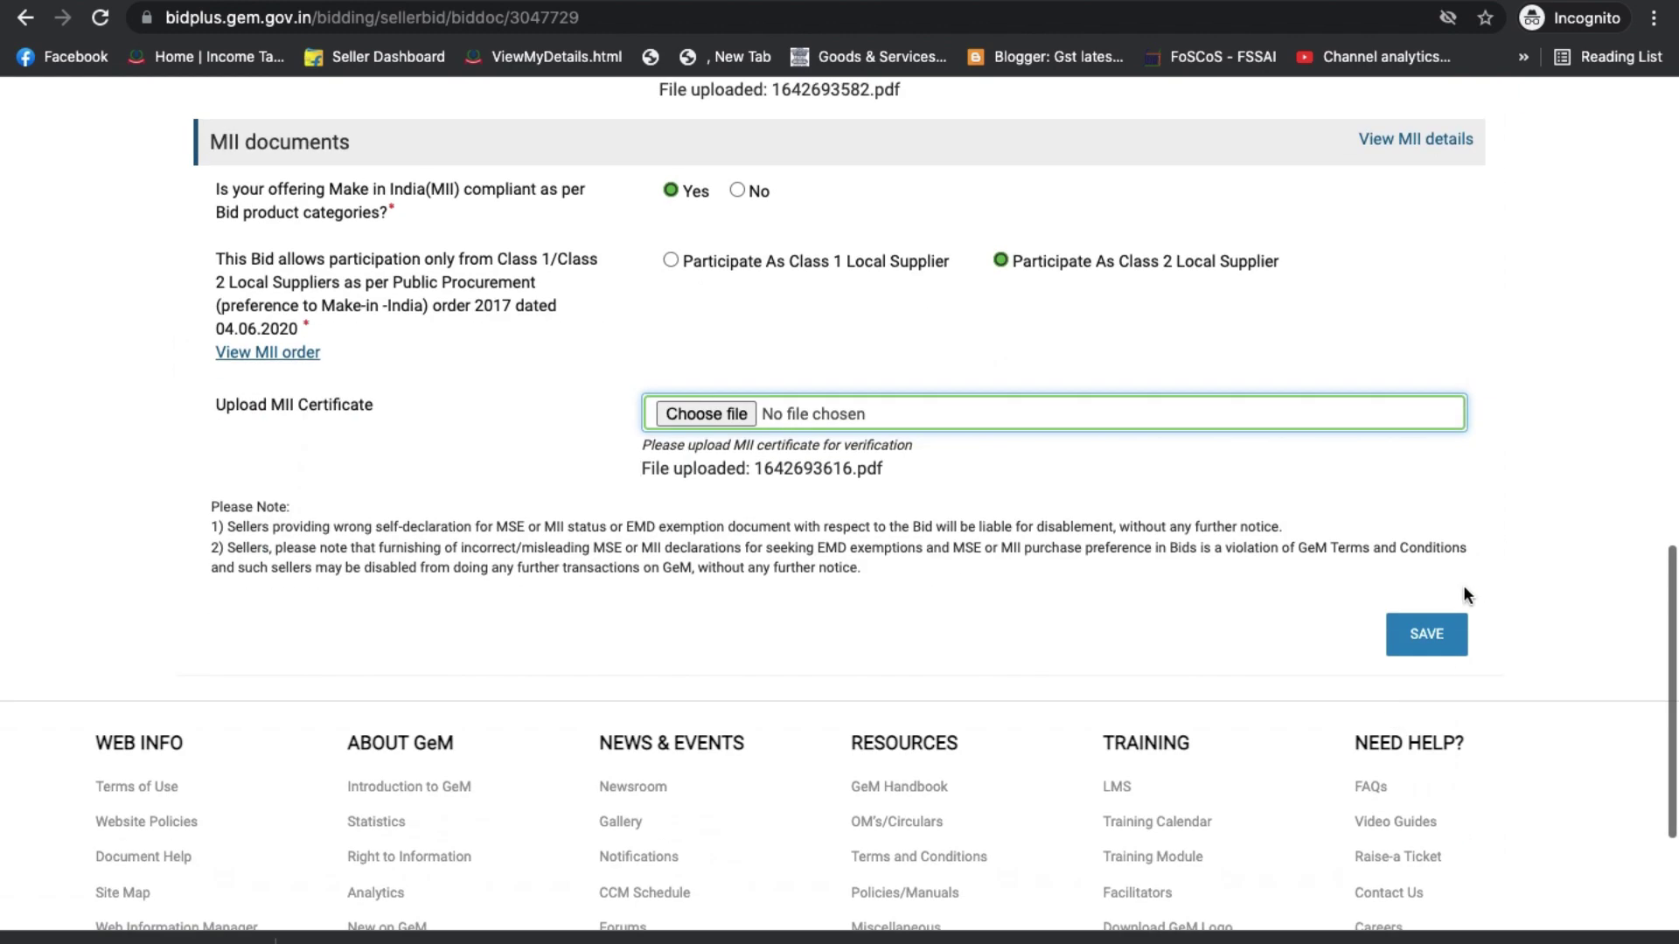
left_click(1419, 635)
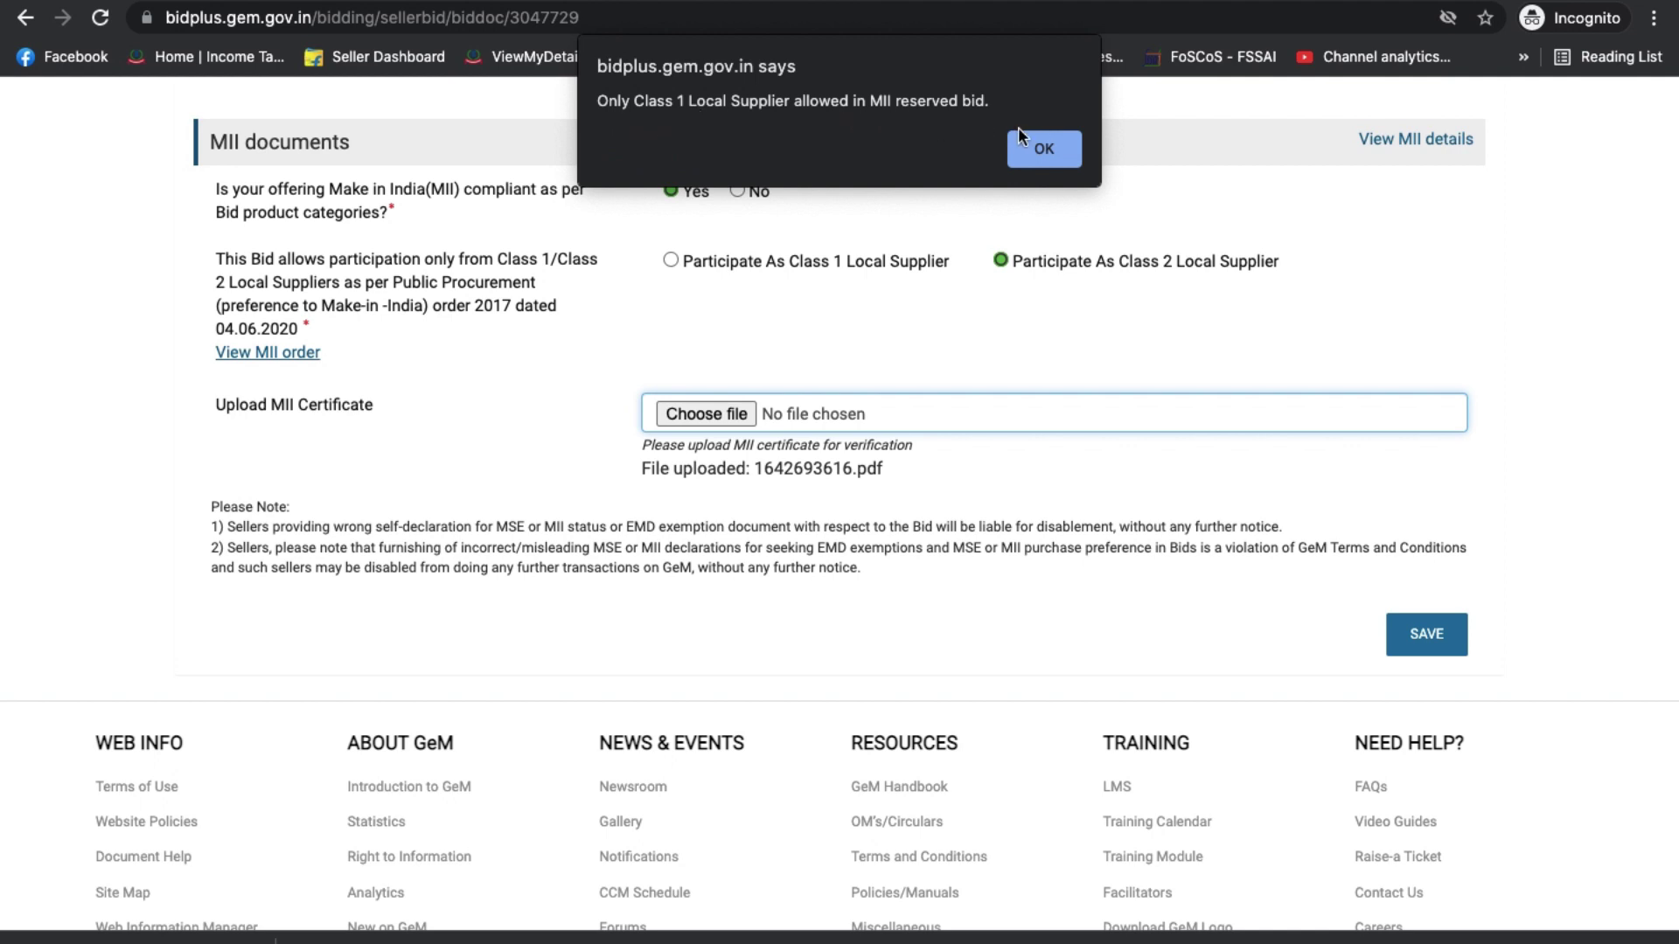
- Dismiss the Class-1-only alert, choose Class 1 Local Supplier, and re-upload SR MII 424.pdf
left_click(1046, 151)
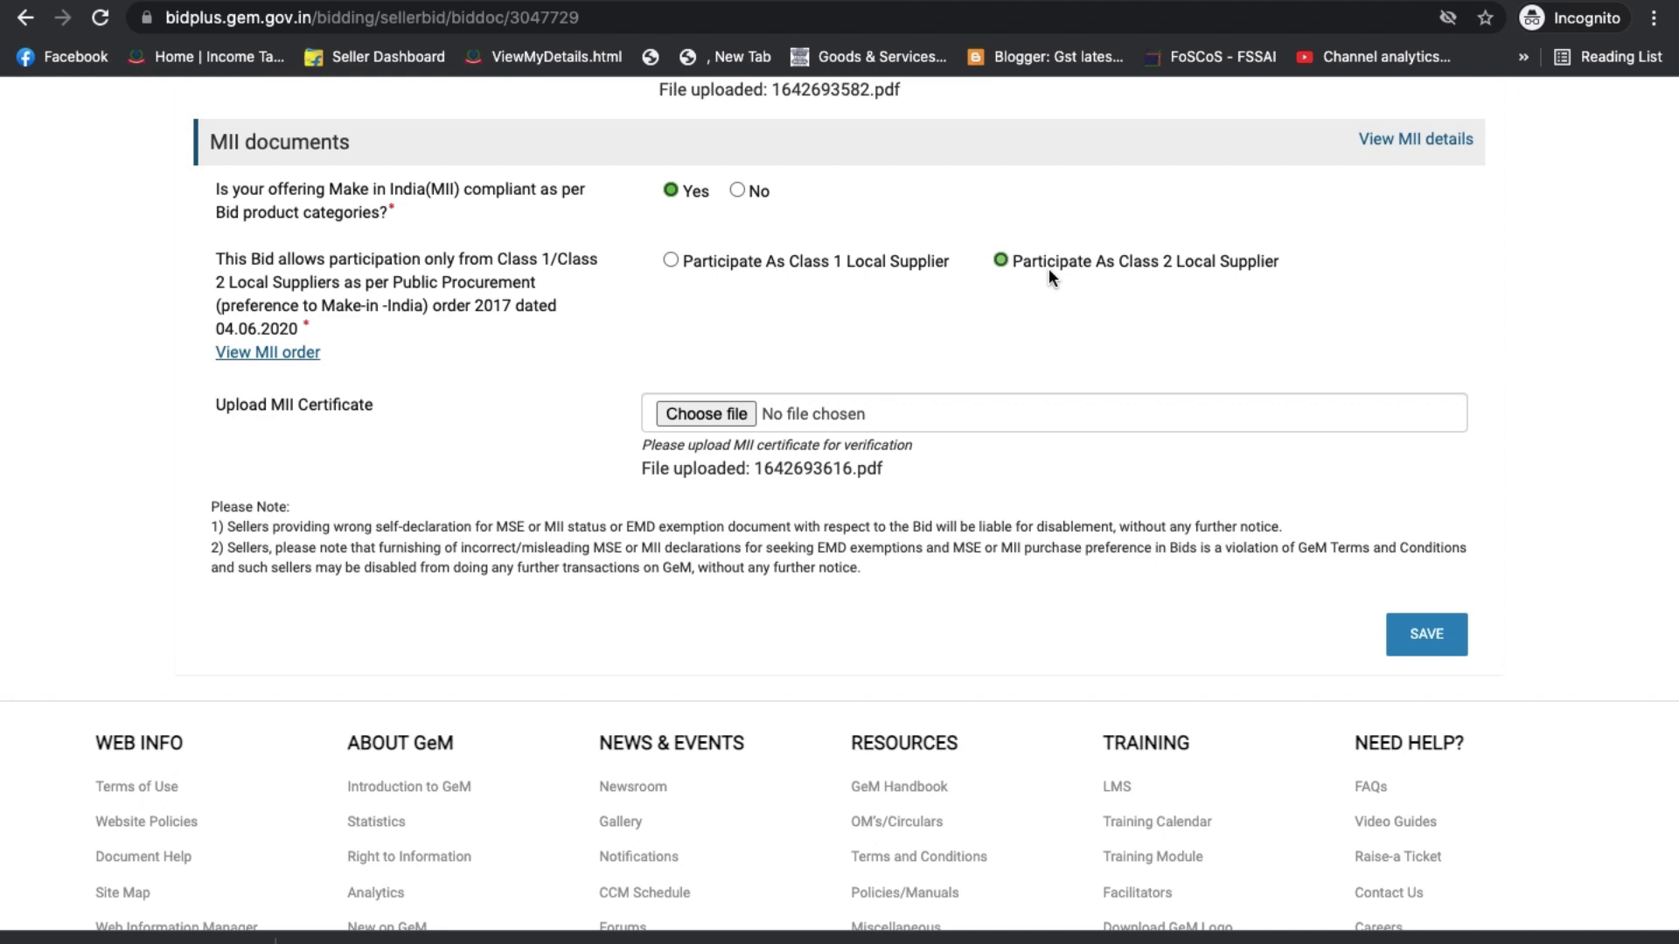
left_click(670, 260)
left_click(721, 411)
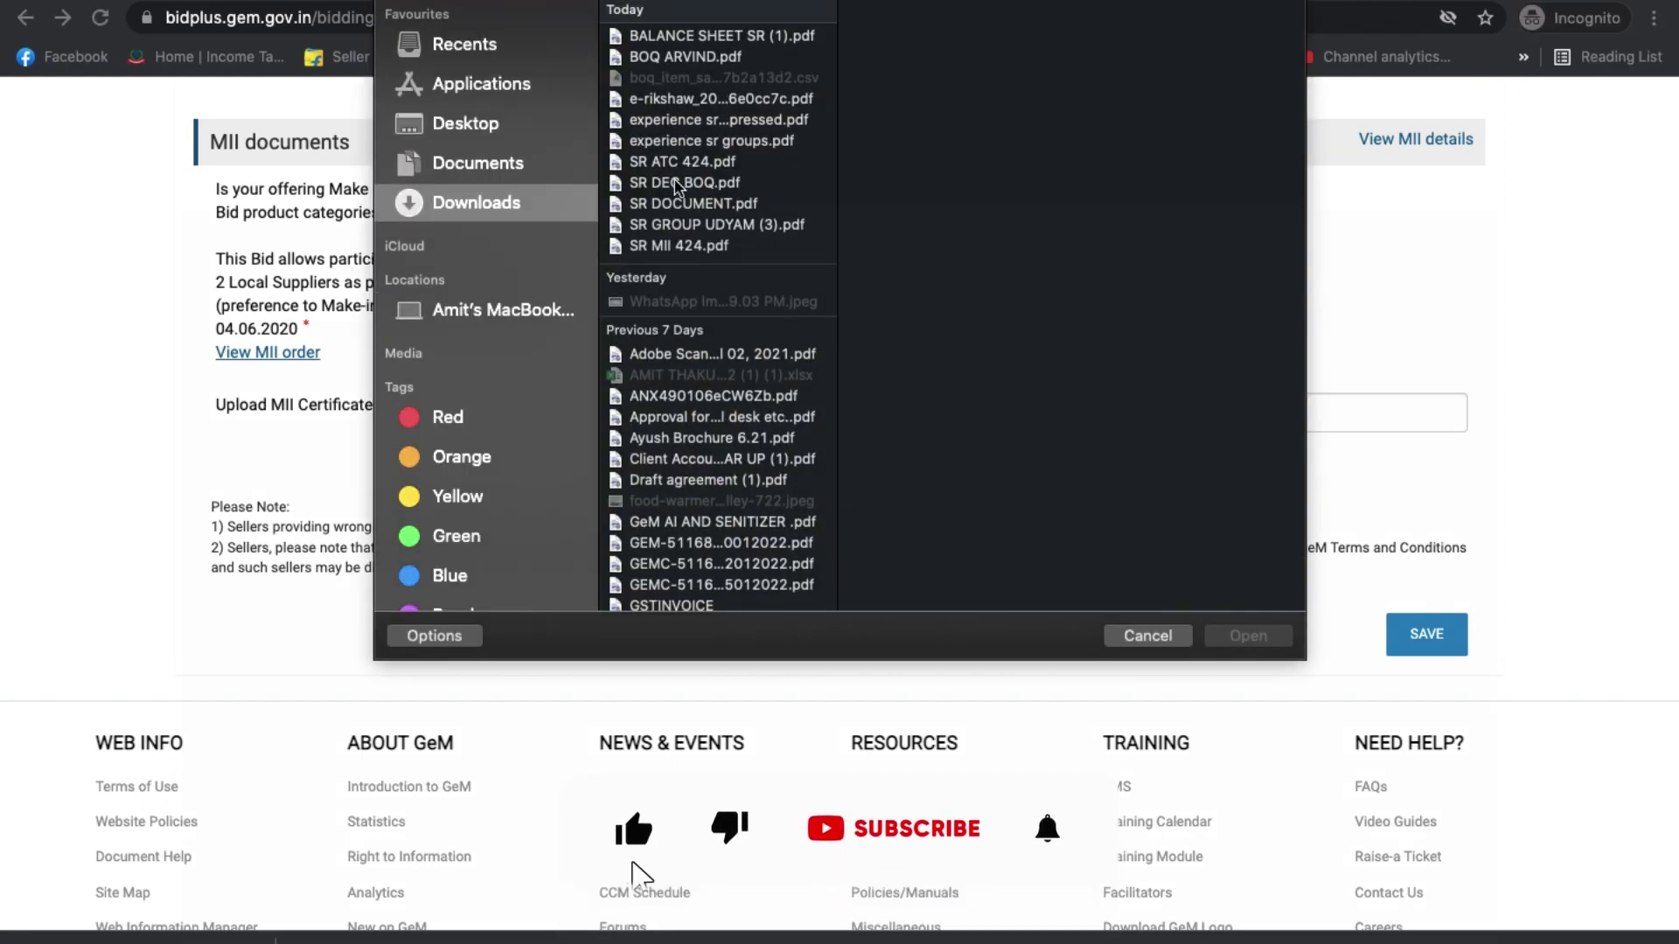
left_click(659, 246)
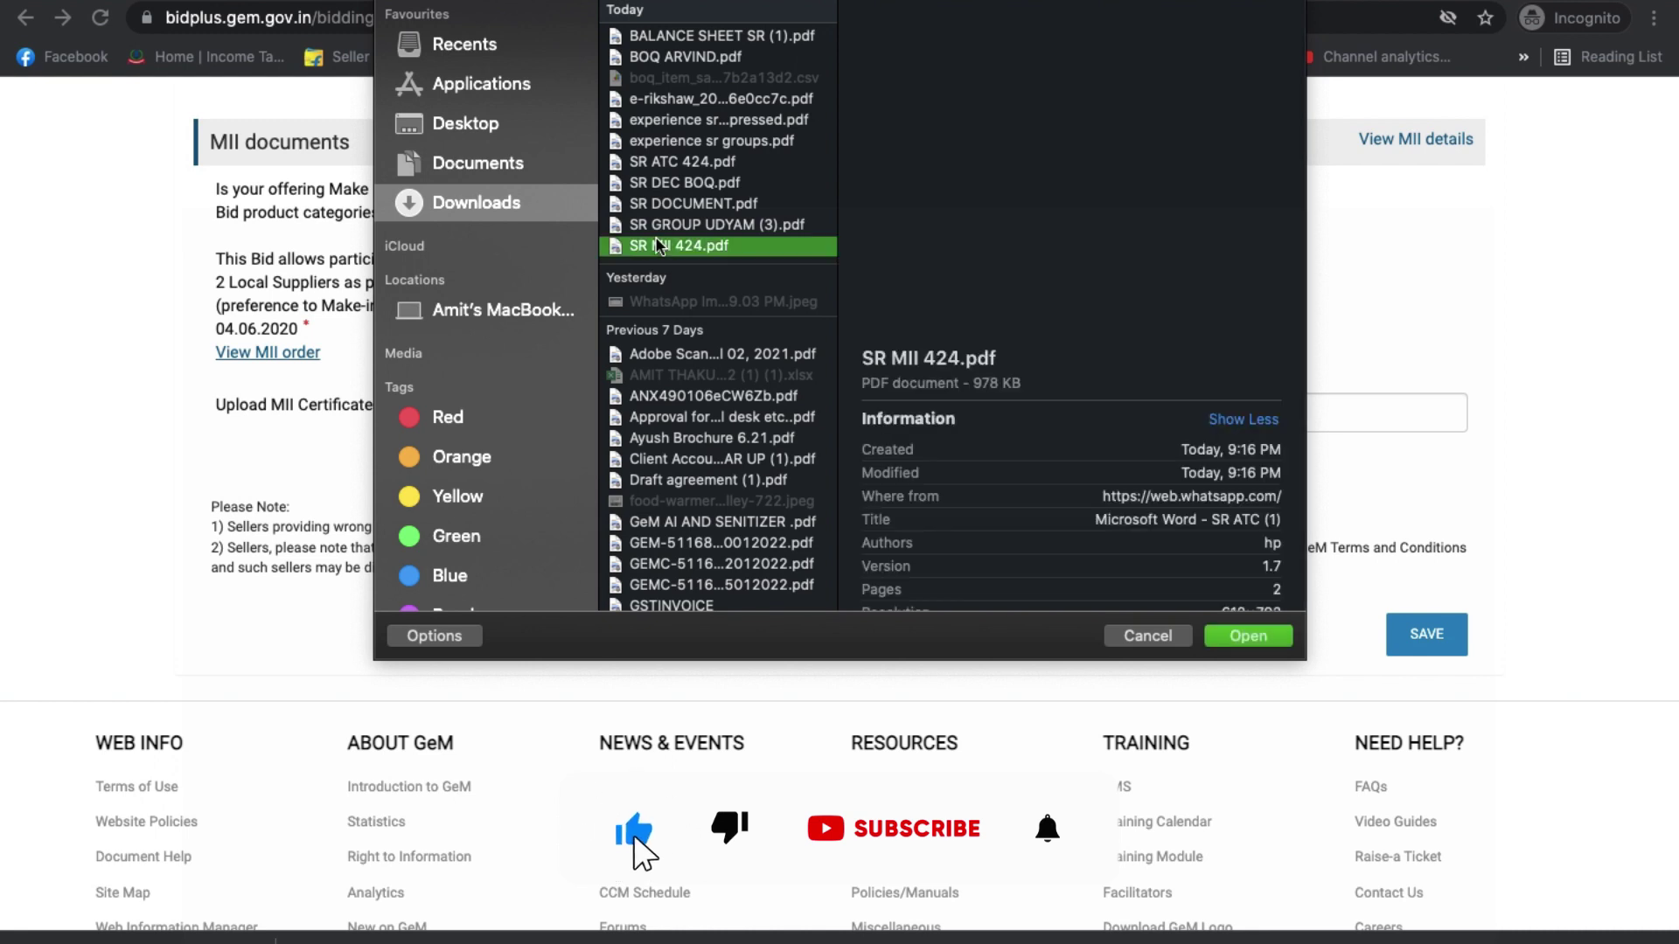
left_click(1247, 636)
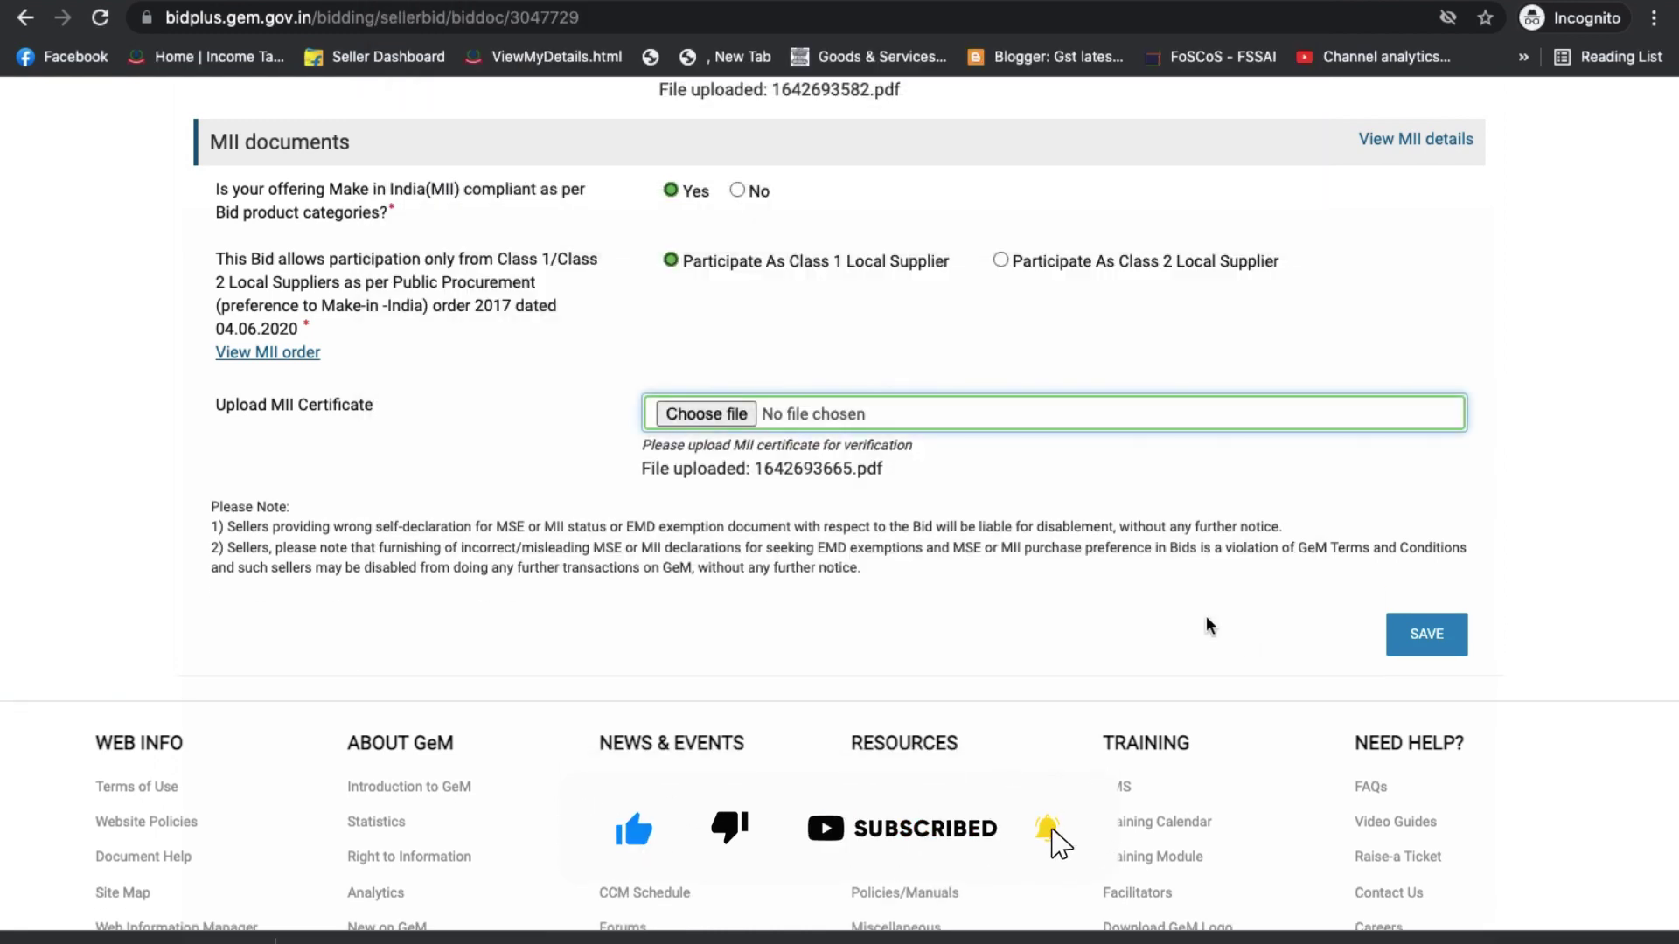
- Save the documents, accept the procurement restriction declaration, and begin entering the verification OTP
left_click(1443, 643)
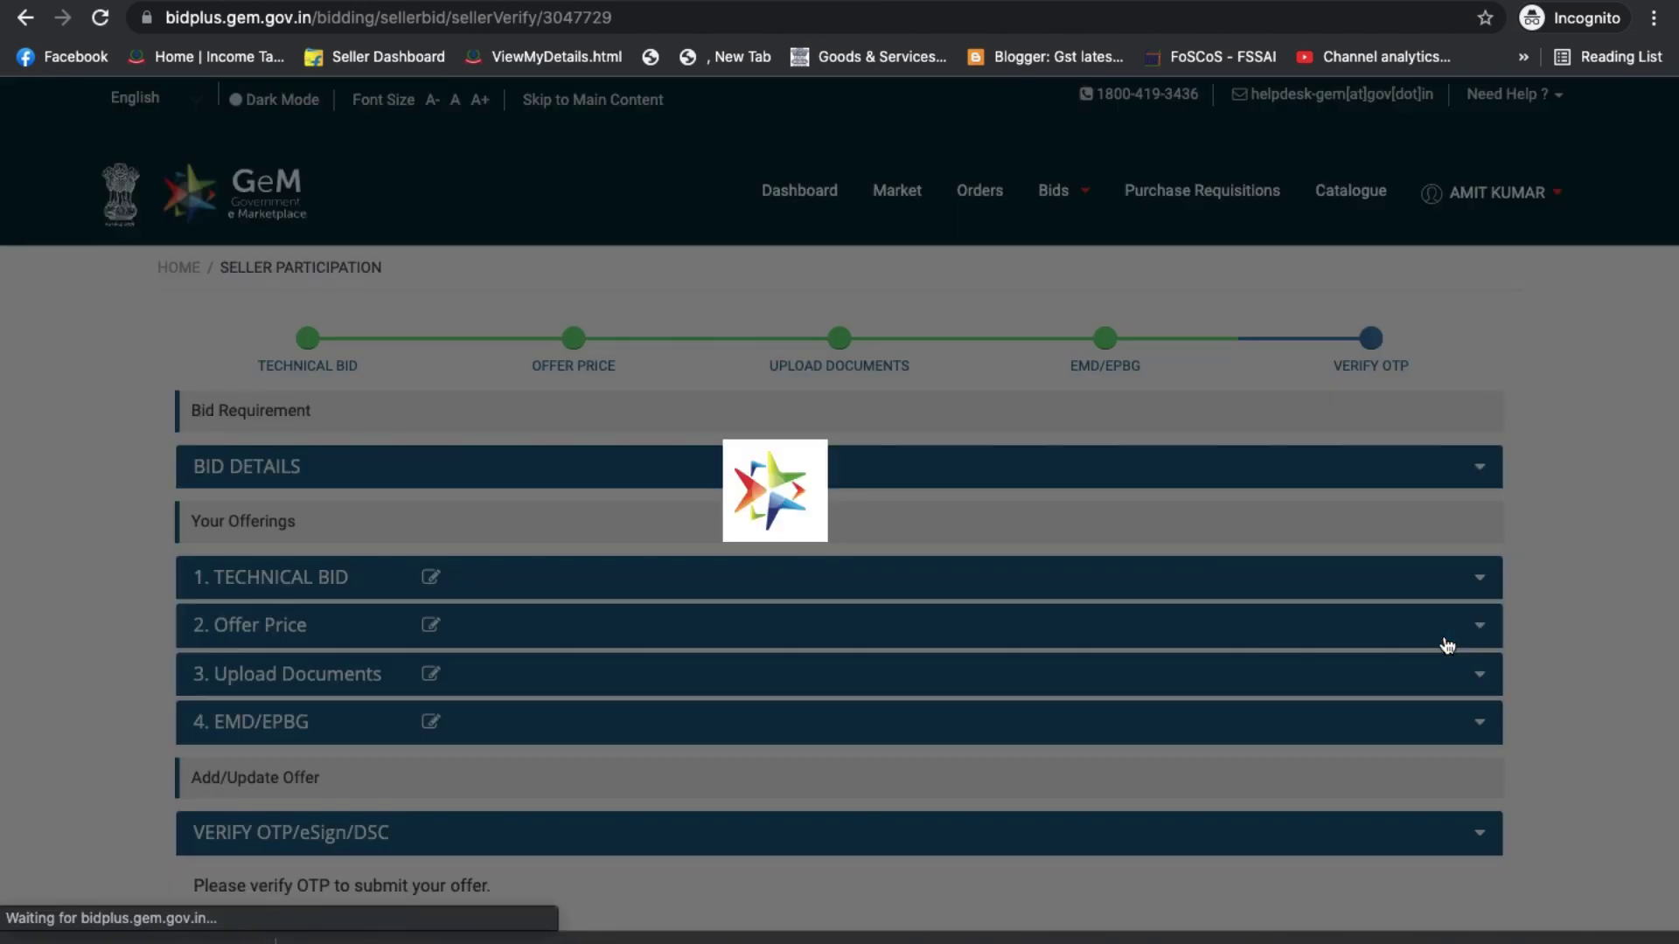
scroll(1267, 656, "down", 7)
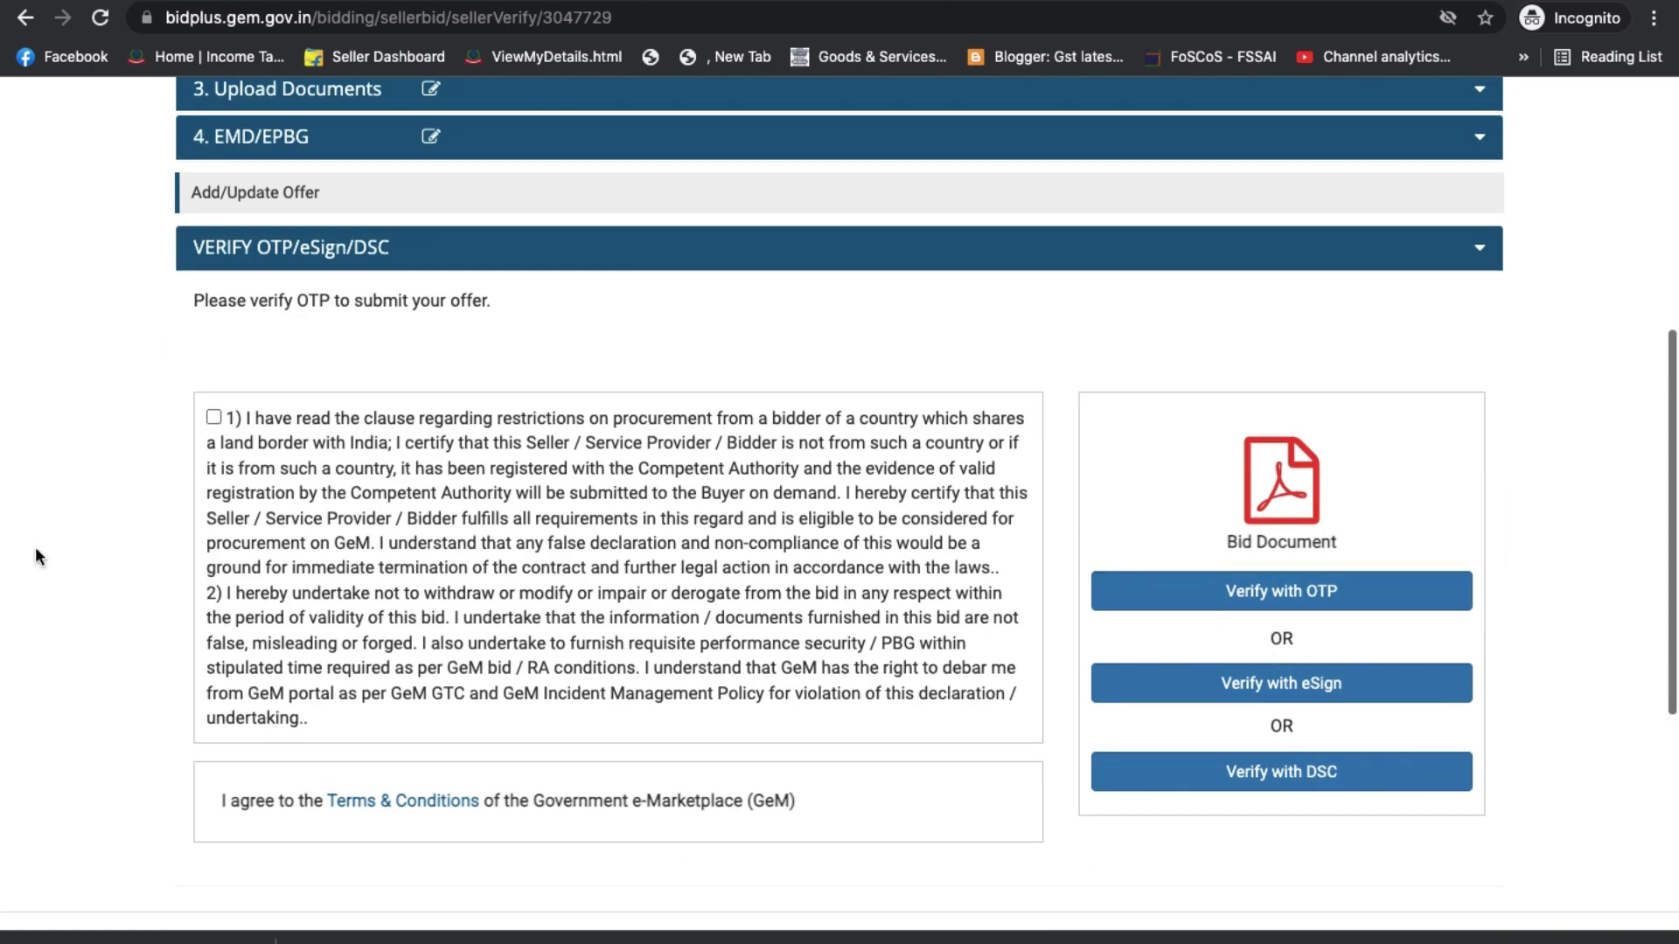
left_click(213, 417)
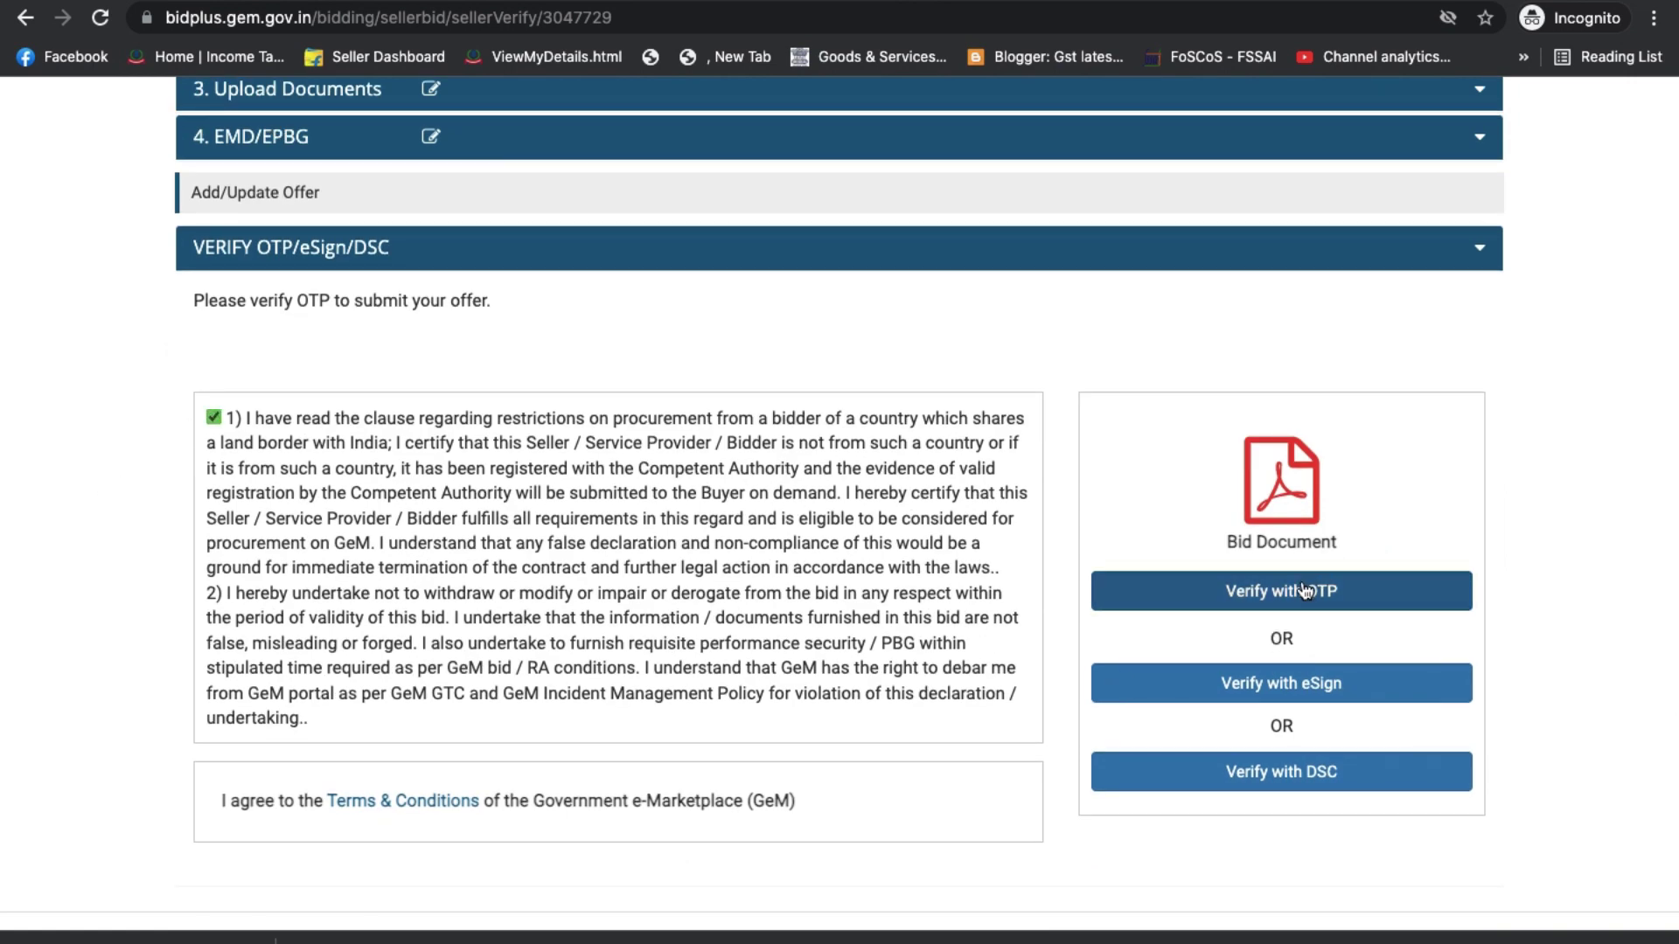
scroll(1307, 586, "down", 1)
left_click(1301, 500)
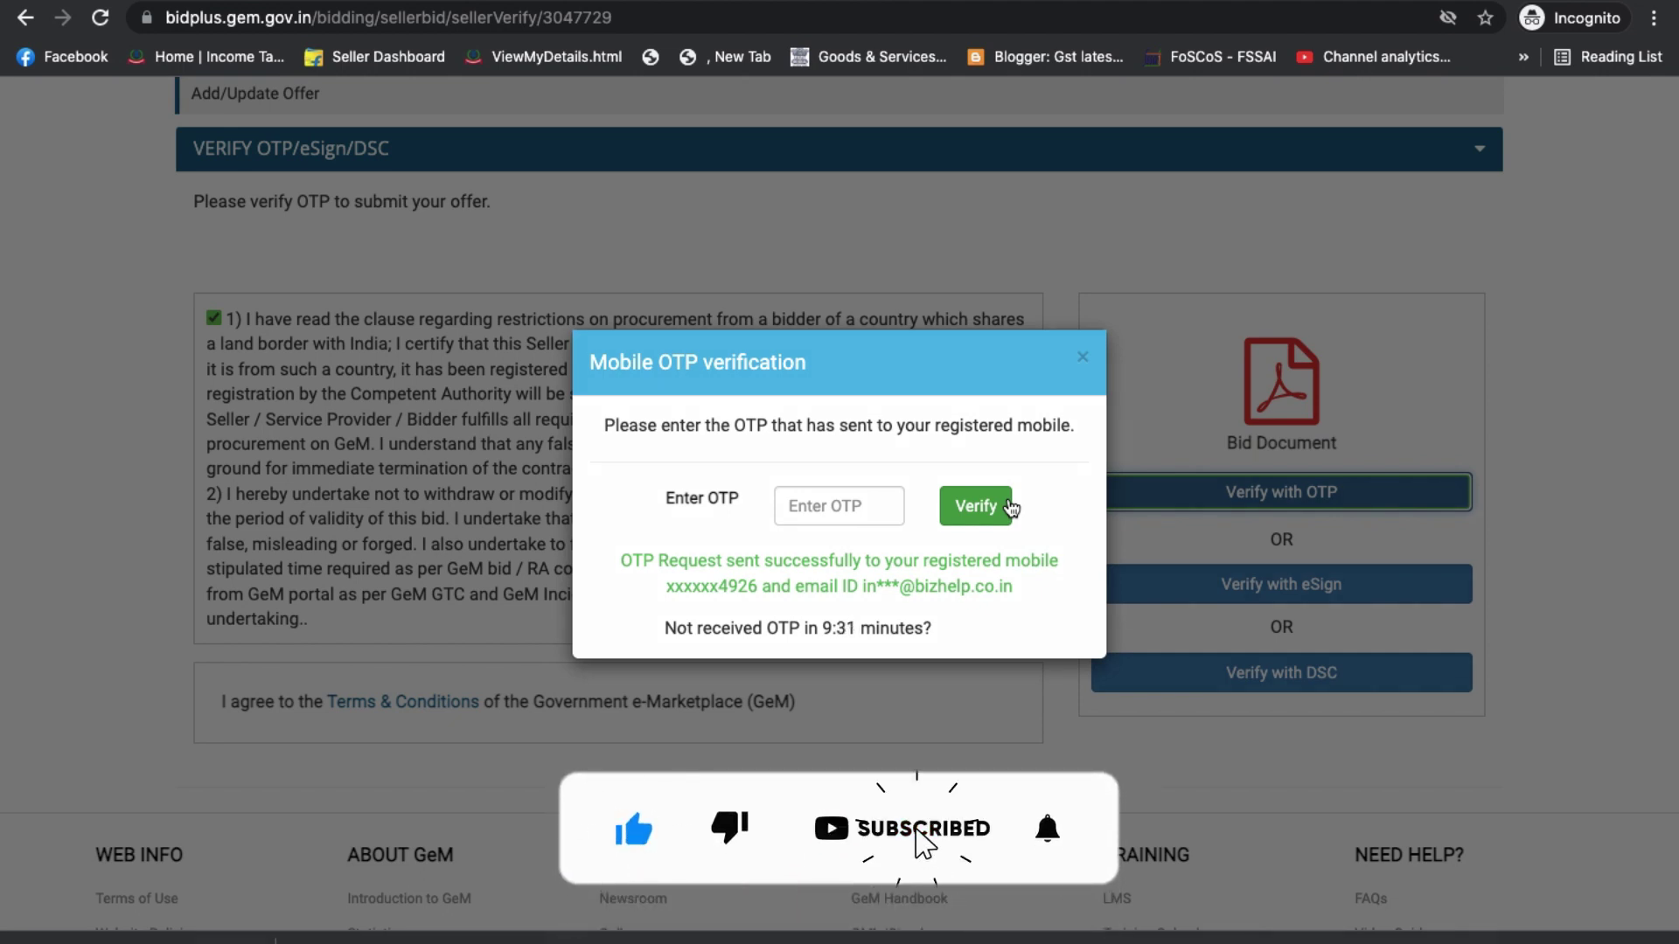
left_click(802, 504)
type("6")
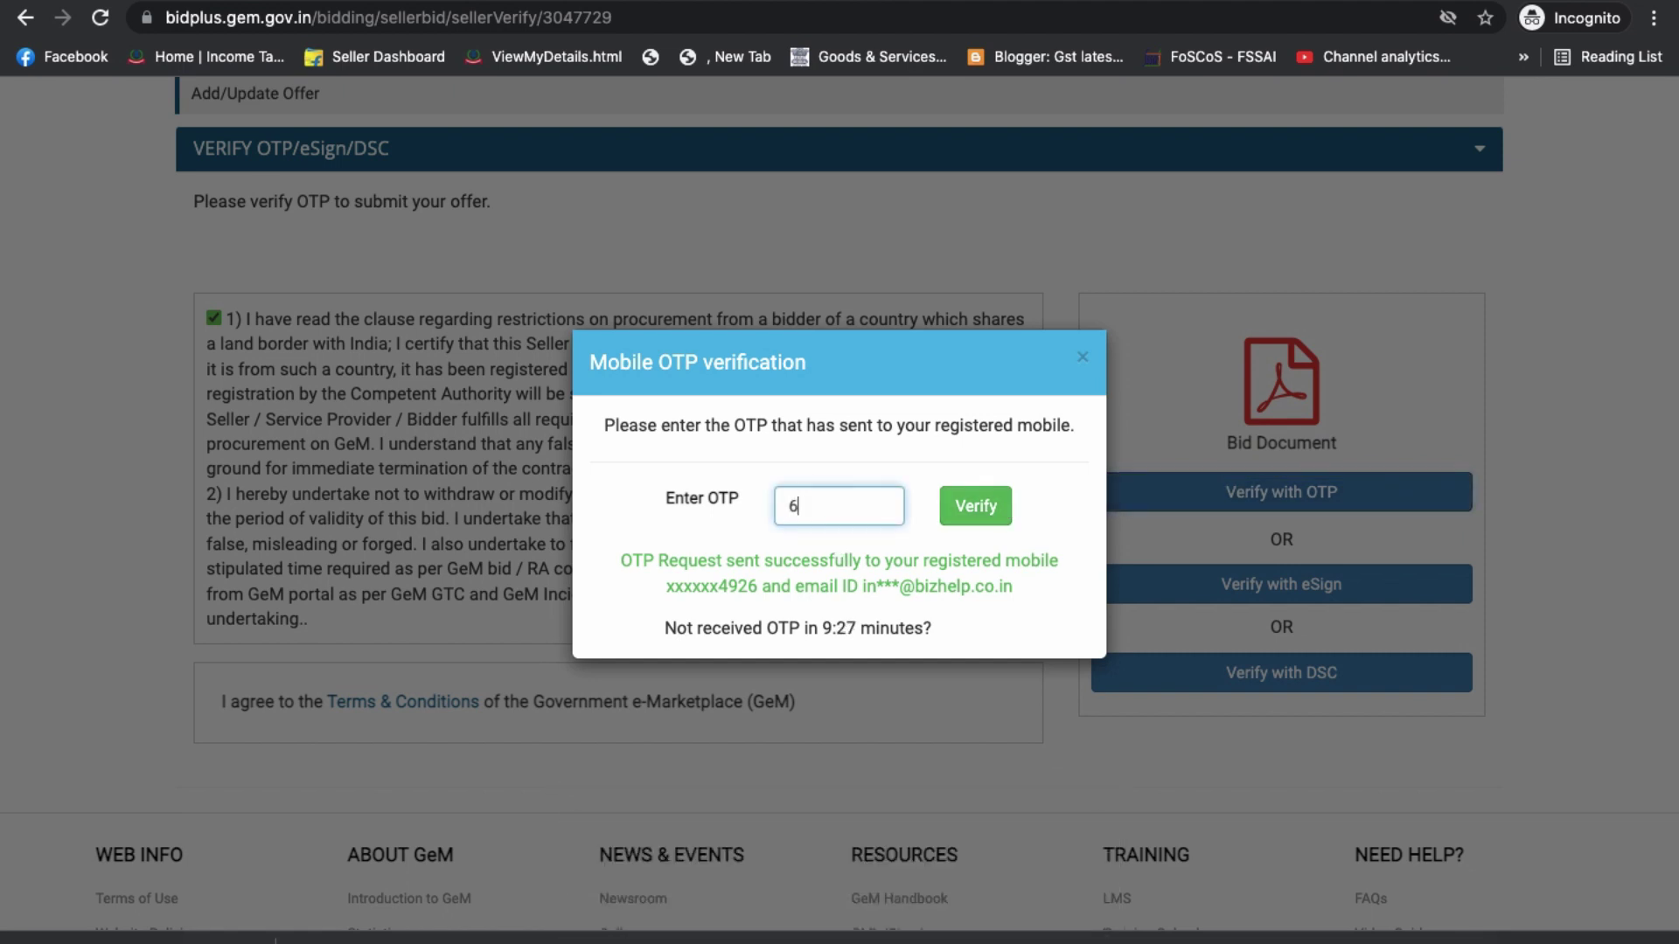